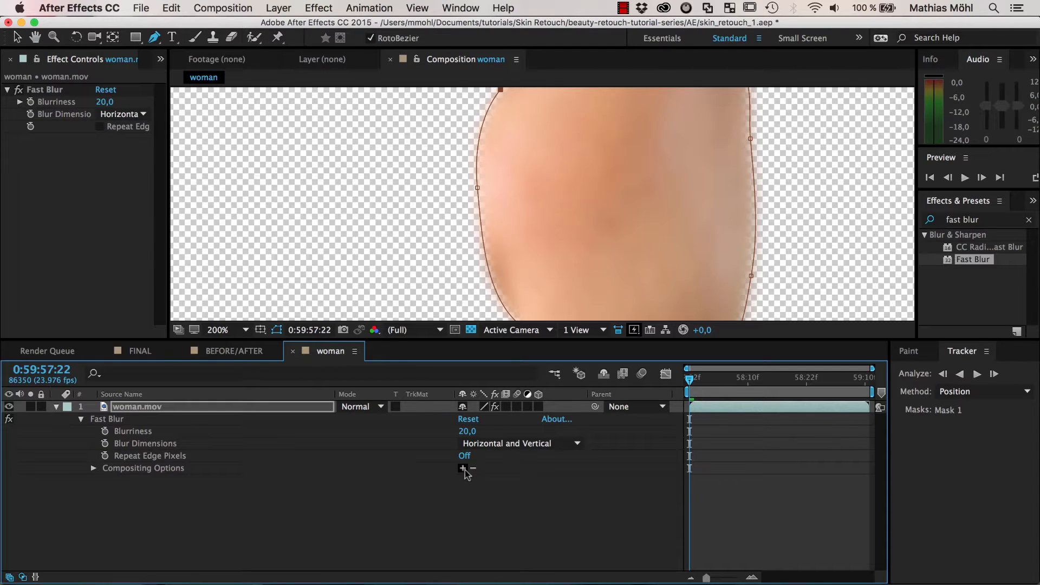
Restrict the Fast Blur on woman.mov to Mask 1 with a mask reference and hide the mask outline to check the cheek
{"action": "left_click", "coordinate": [463, 469]}
{"action": "key", "text": "h"}
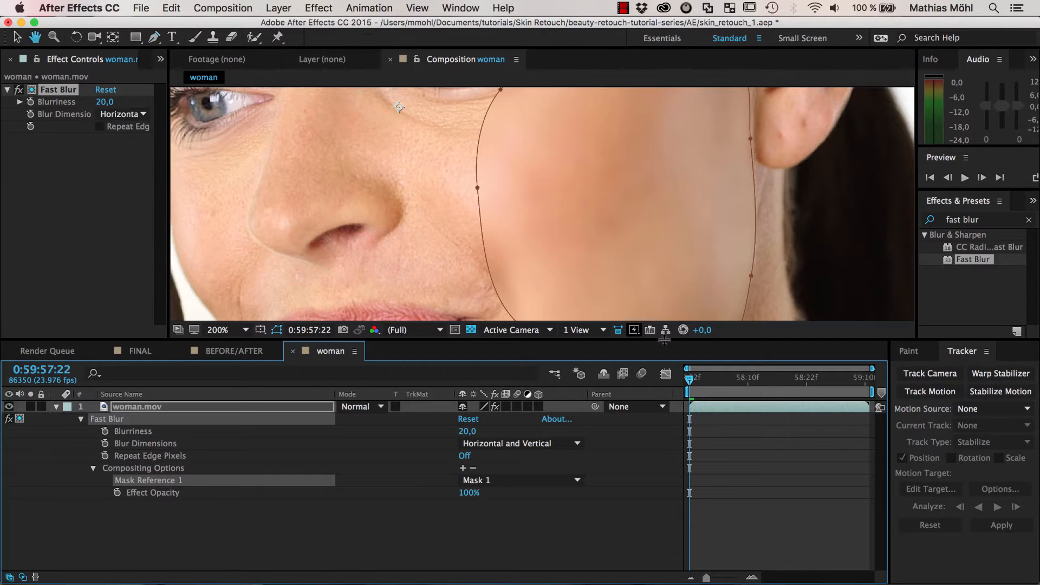
{"action": "key", "text": "g"}
{"action": "left_click_drag", "start_coordinate": [664, 340], "coordinate": [665, 438]}
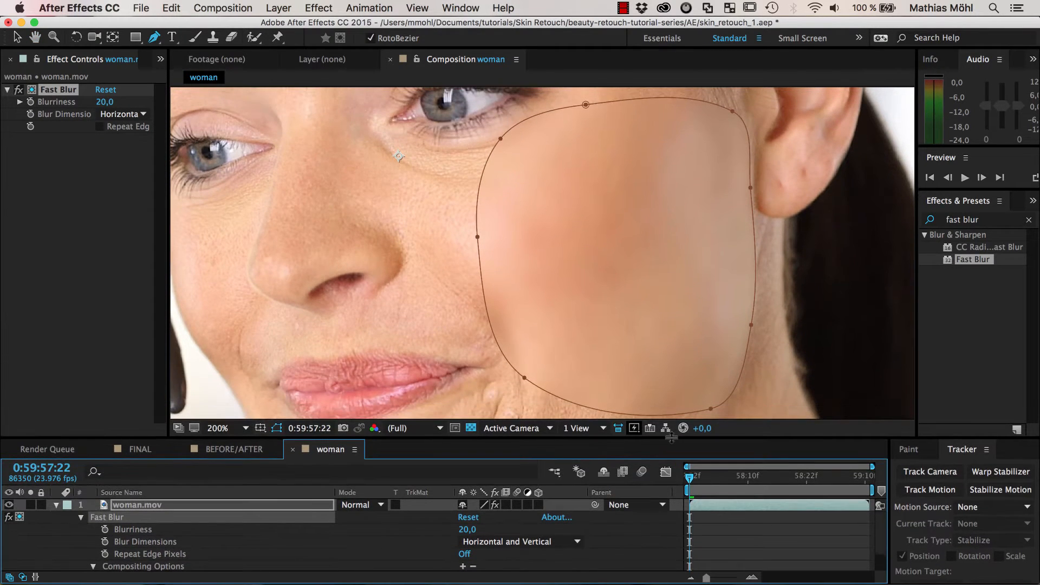
{"action": "left_click", "coordinate": [277, 429]}
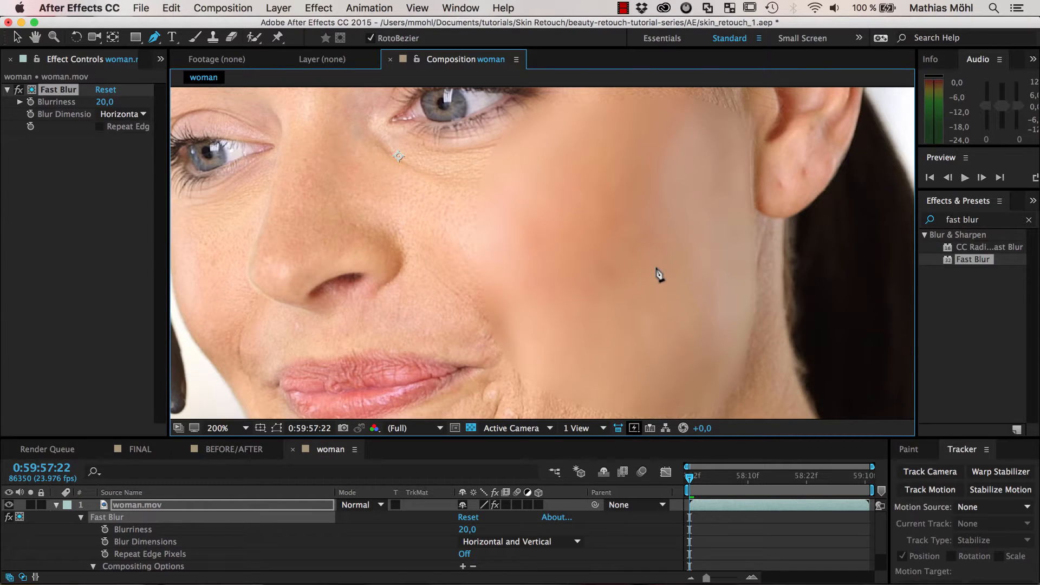
{"action": "key", "text": "period"}
{"action": "key", "text": "comma"}
{"action": "key", "text": "comma"}
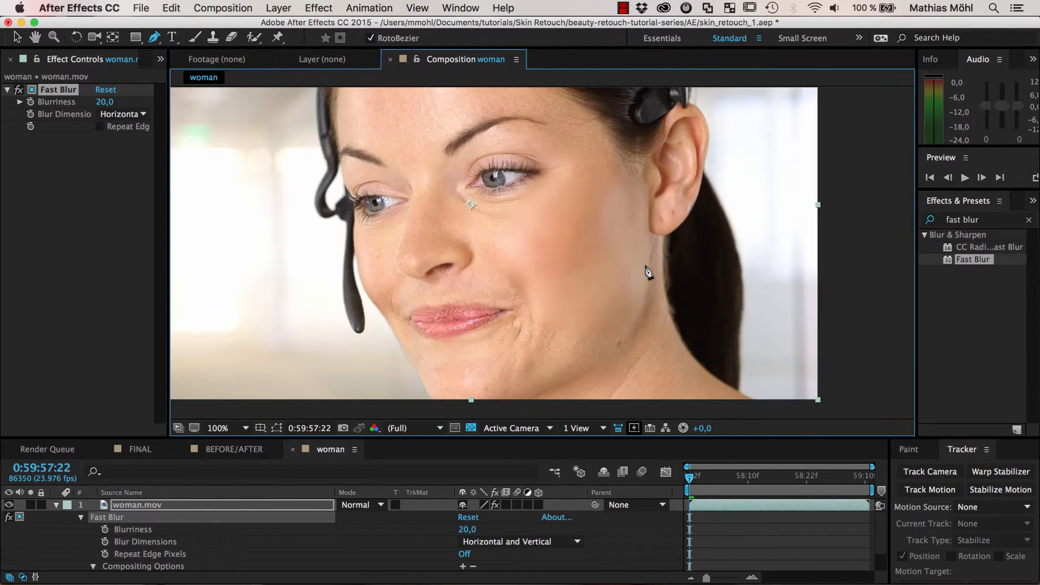
{"action": "key", "text": "period"}
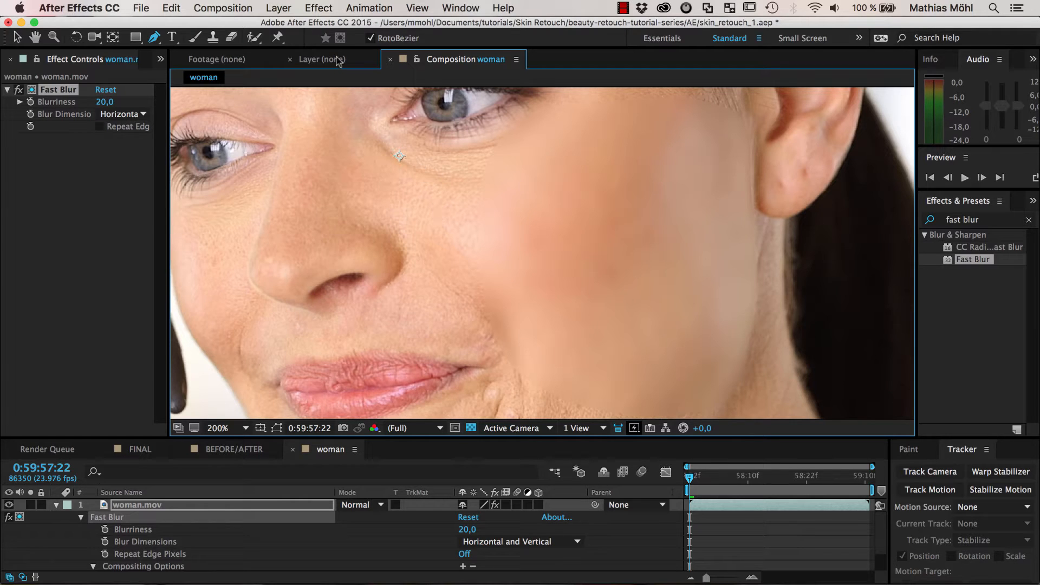
Open the BEFORE/AFTER composition and examine the skin texture on the cheeks of both versions up close
{"action": "left_click", "coordinate": [217, 450]}
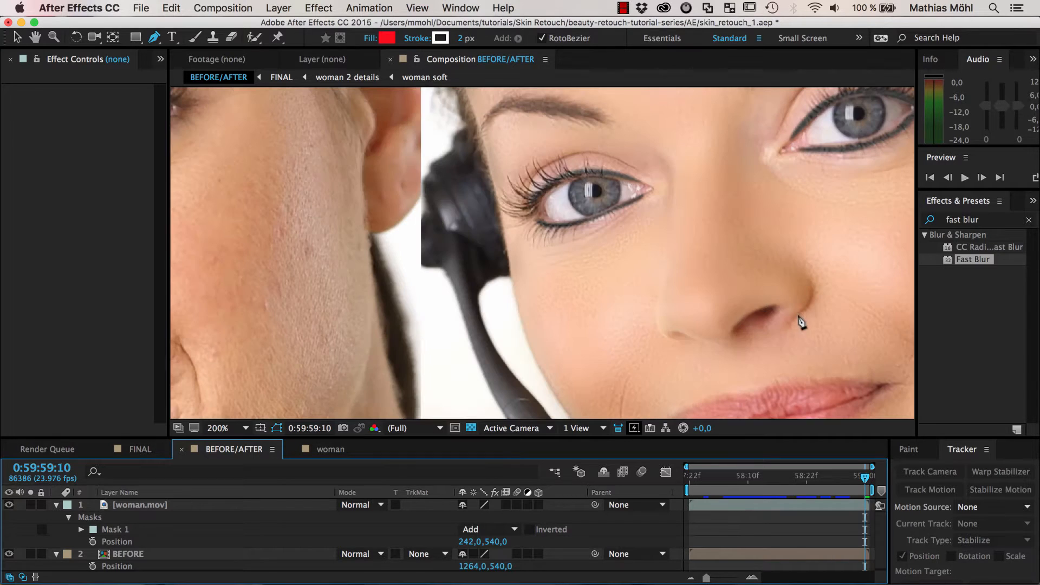
{"action": "key", "text": "period"}
{"action": "key", "text": "space"}
{"action": "left_click_drag", "start_coordinate": [829, 320], "coordinate": [846, 201]}
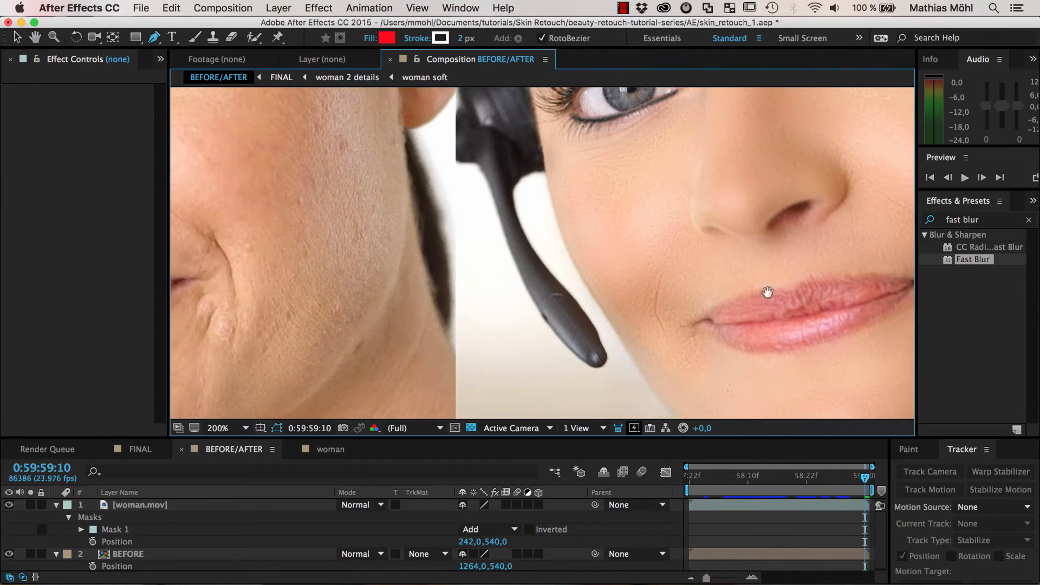
{"action": "left_click_drag", "start_coordinate": [766, 293], "coordinate": [523, 301]}
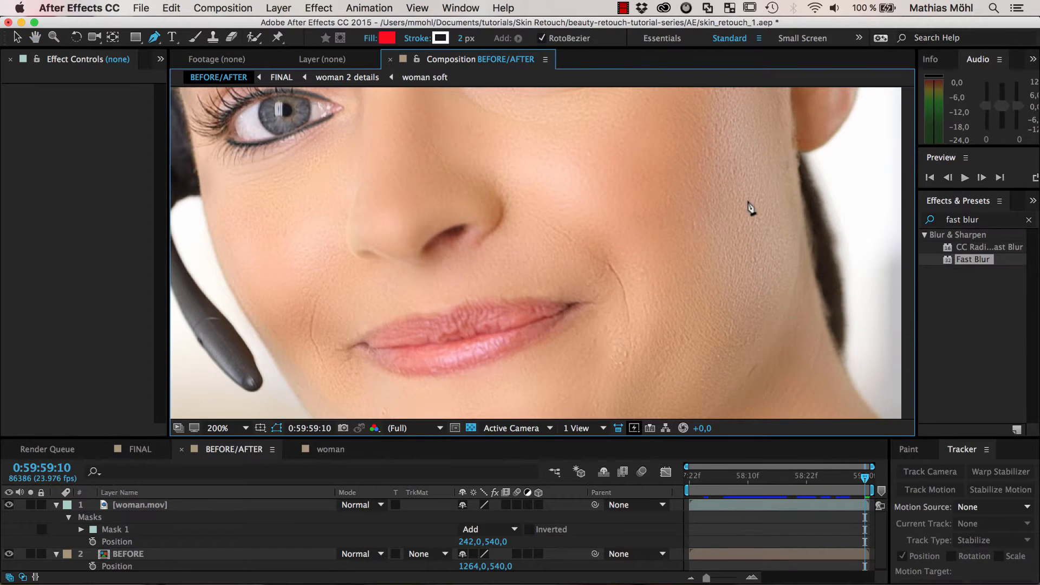
{"action": "key", "text": "period"}
{"action": "key", "text": "space"}
{"action": "left_click_drag", "start_coordinate": [818, 308], "coordinate": [671, 195]}
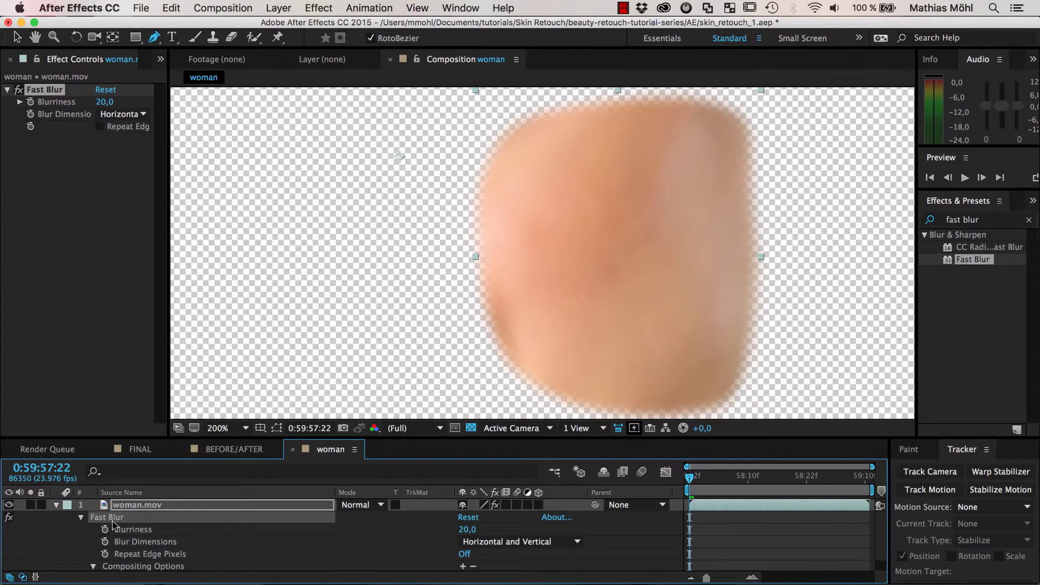
Delete the Fast Blur effect and Mask 1 from the woman.mov layer in the woman composition
{"action": "key", "text": "Delete"}
{"action": "key", "text": "m"}
{"action": "left_click", "coordinate": [116, 520]}
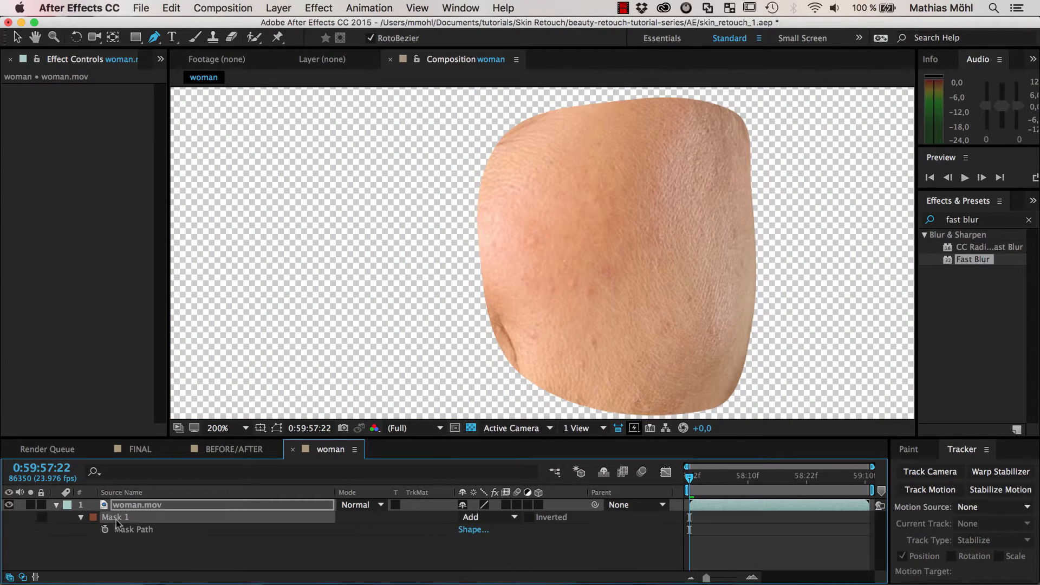
{"action": "key", "text": "Delete"}
{"action": "scroll", "coordinate": [509, 341], "scroll_direction": "down", "scroll_amount": 2}
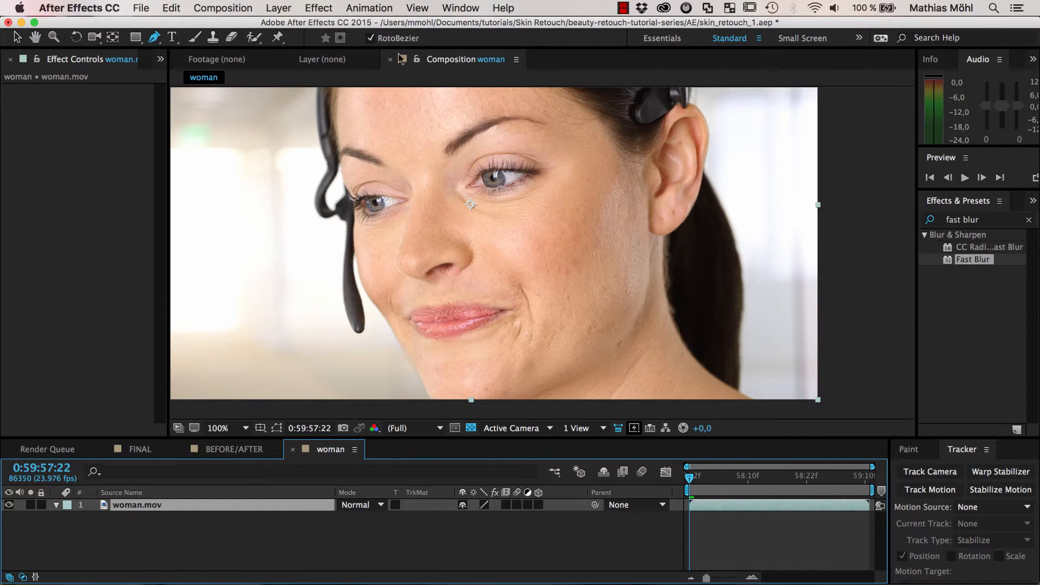
Open the SkinRetouch script and isolate the skin details of the woman.mov layer
{"action": "left_click", "coordinate": [472, 8]}
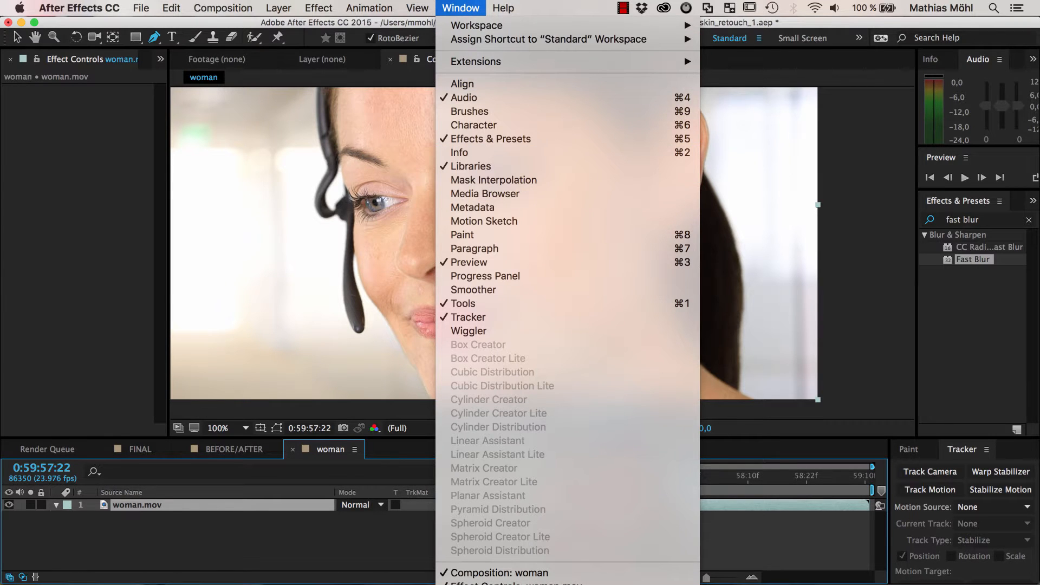
{"action": "scroll", "coordinate": [568, 303], "scroll_direction": "down", "scroll_amount": 10}
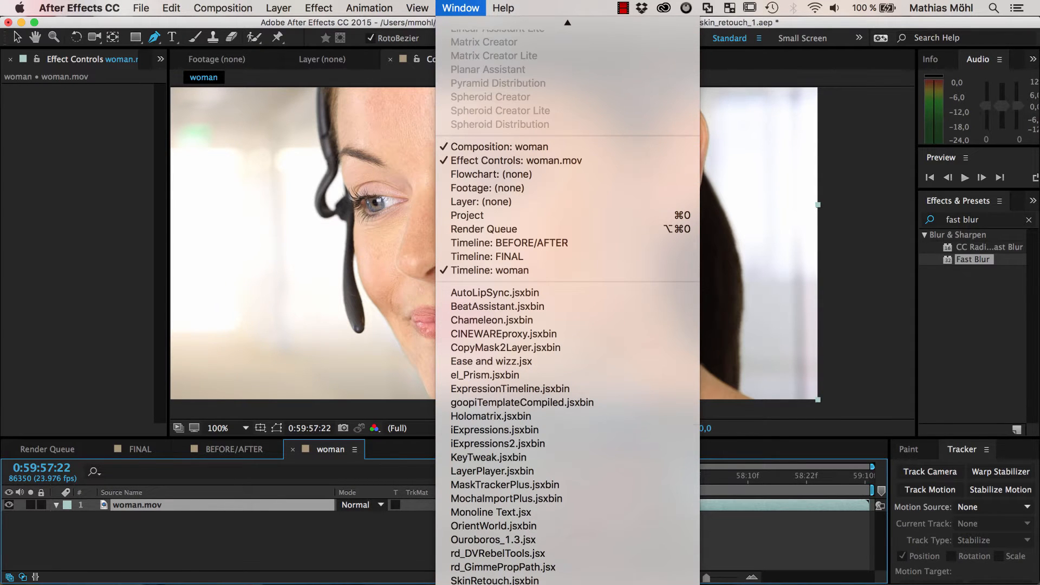
{"action": "left_click", "coordinate": [502, 581]}
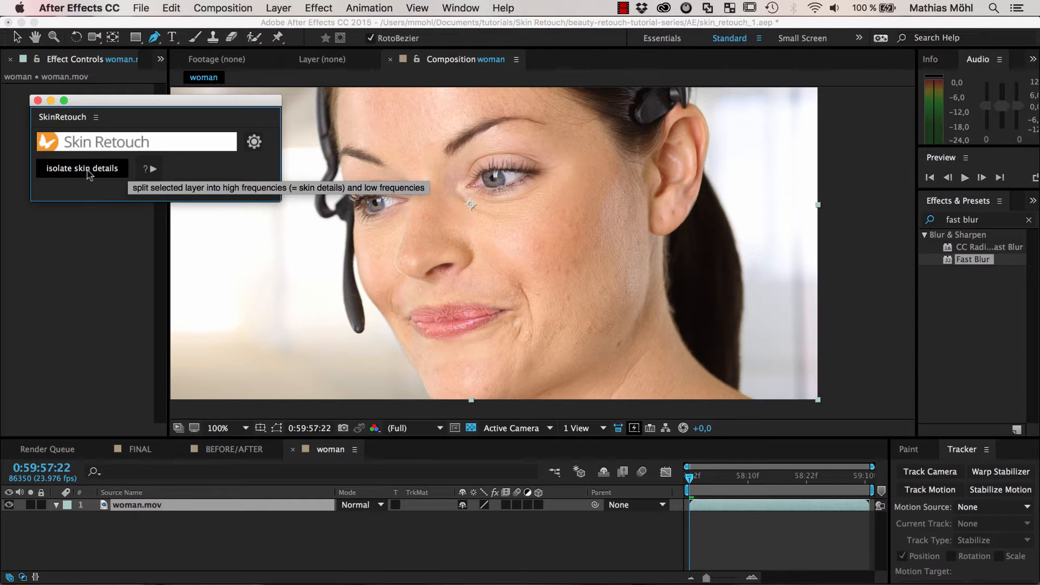
{"action": "left_click", "coordinate": [174, 524]}
{"action": "left_click", "coordinate": [150, 506]}
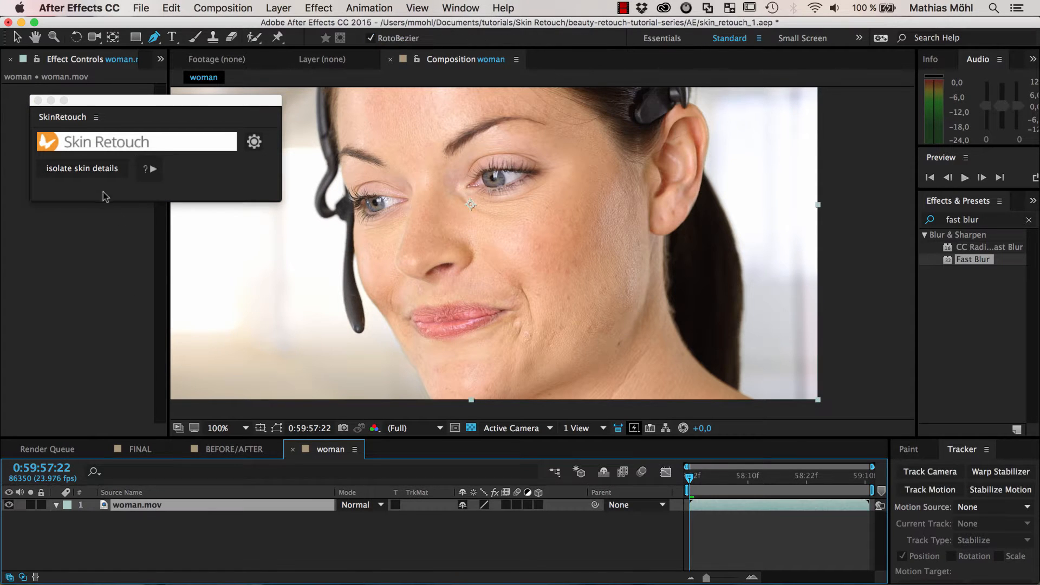
{"action": "left_click", "coordinate": [97, 172]}
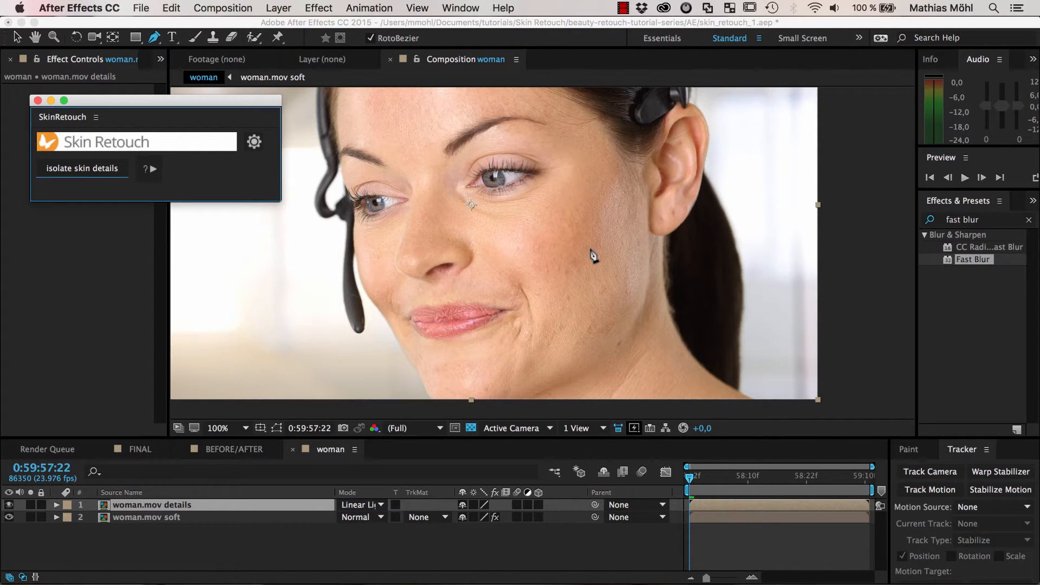
Select the woman.mov details layer and close the SkinRetouch window
{"action": "left_click", "coordinate": [166, 517]}
{"action": "left_click", "coordinate": [172, 506]}
{"action": "left_click", "coordinate": [170, 517]}
{"action": "left_click", "coordinate": [173, 505]}
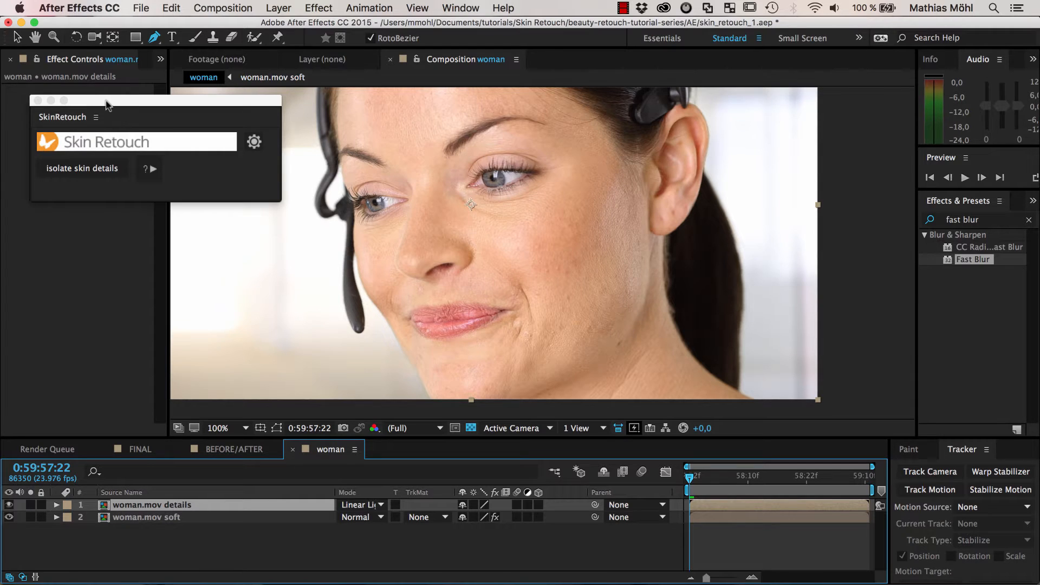
{"action": "left_click", "coordinate": [38, 101]}
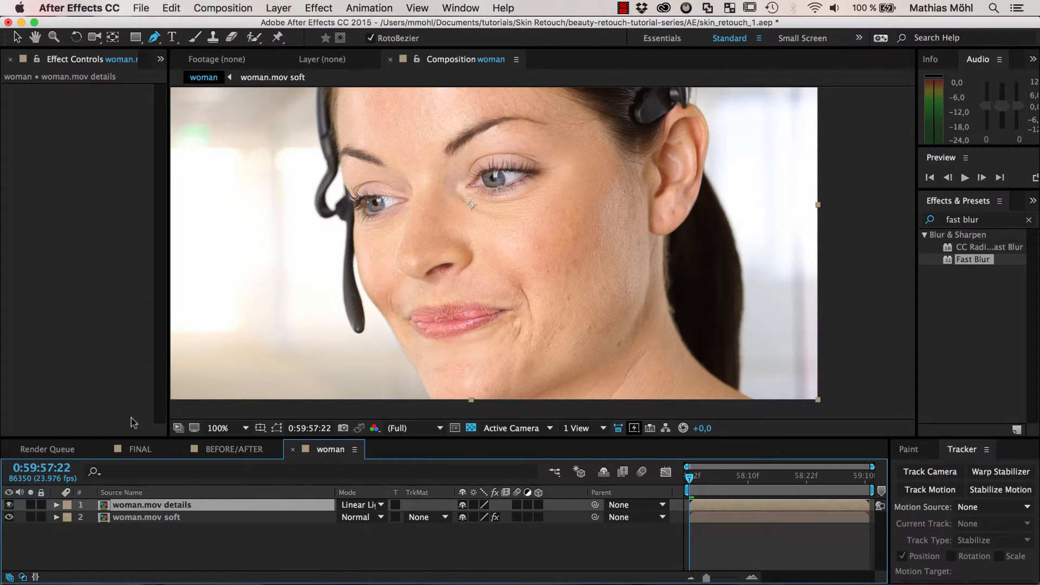
Solo the woman.mov details layer and turn off the transparency grid to examine the isolated skin texture
{"action": "left_click", "coordinate": [17, 38]}
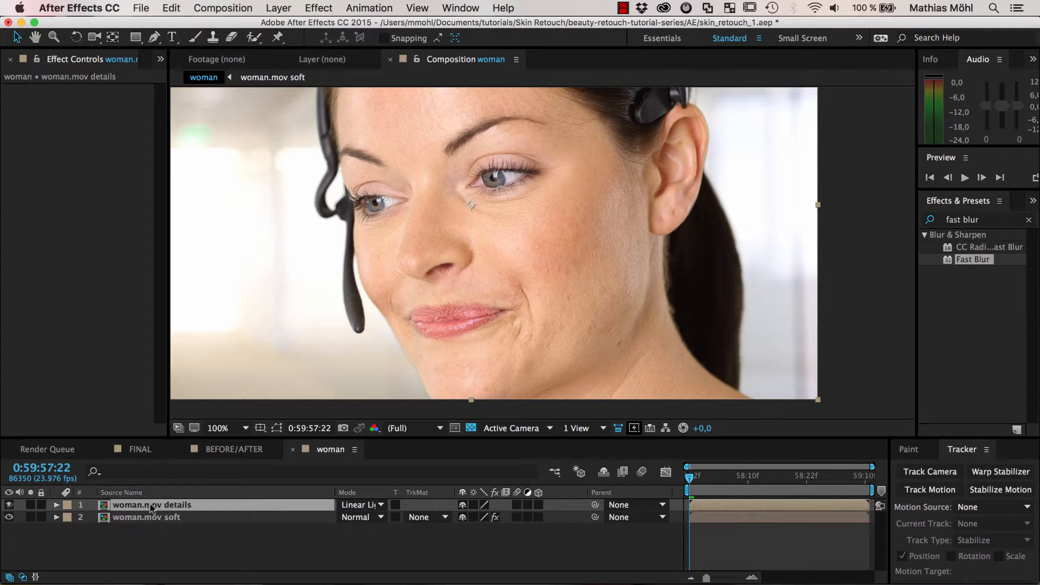
{"action": "left_click", "coordinate": [30, 505]}
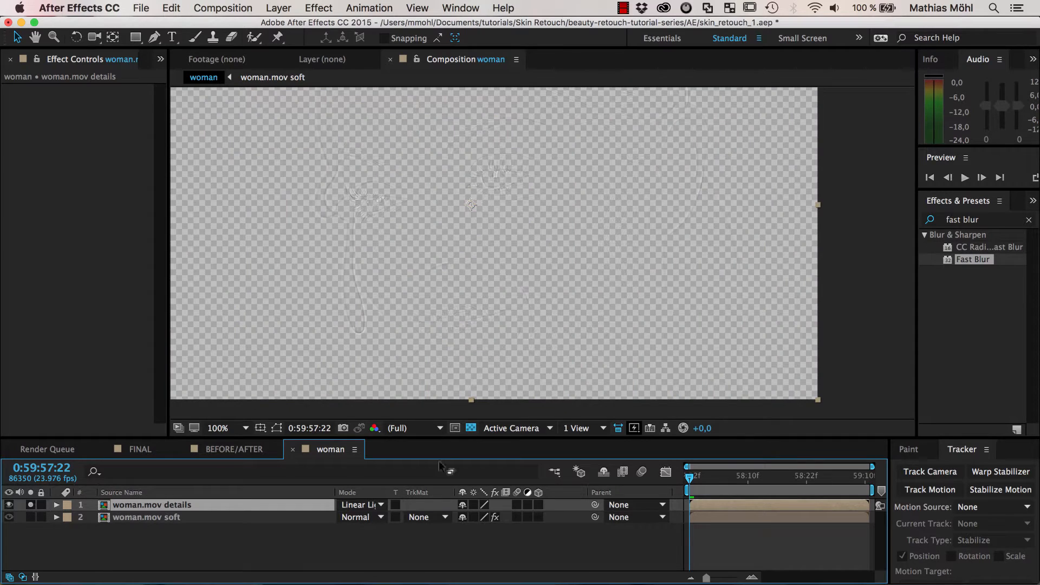
{"action": "left_click", "coordinate": [471, 428]}
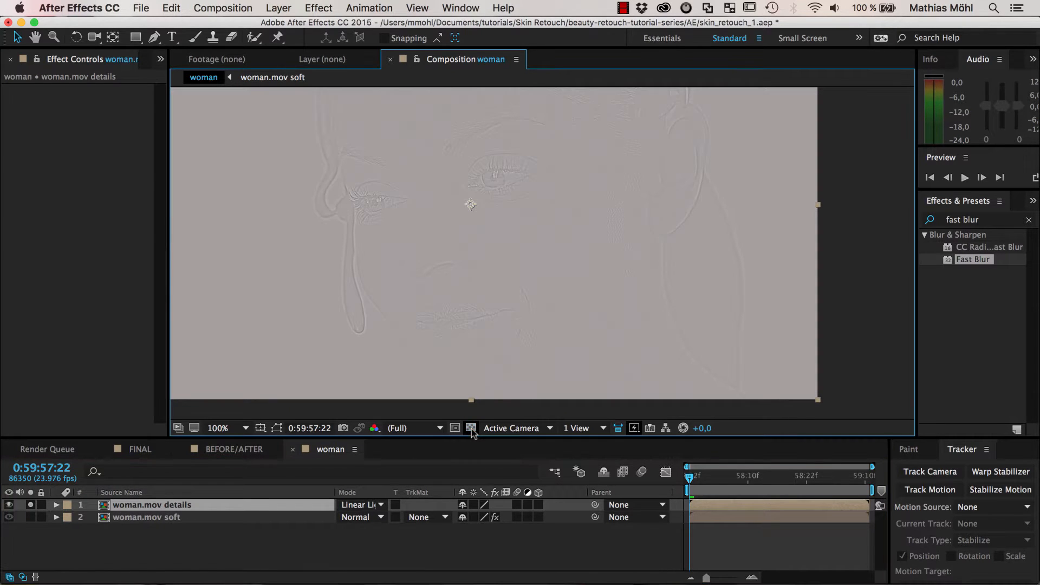
{"action": "scroll", "coordinate": [644, 237], "scroll_direction": "up", "scroll_amount": 4}
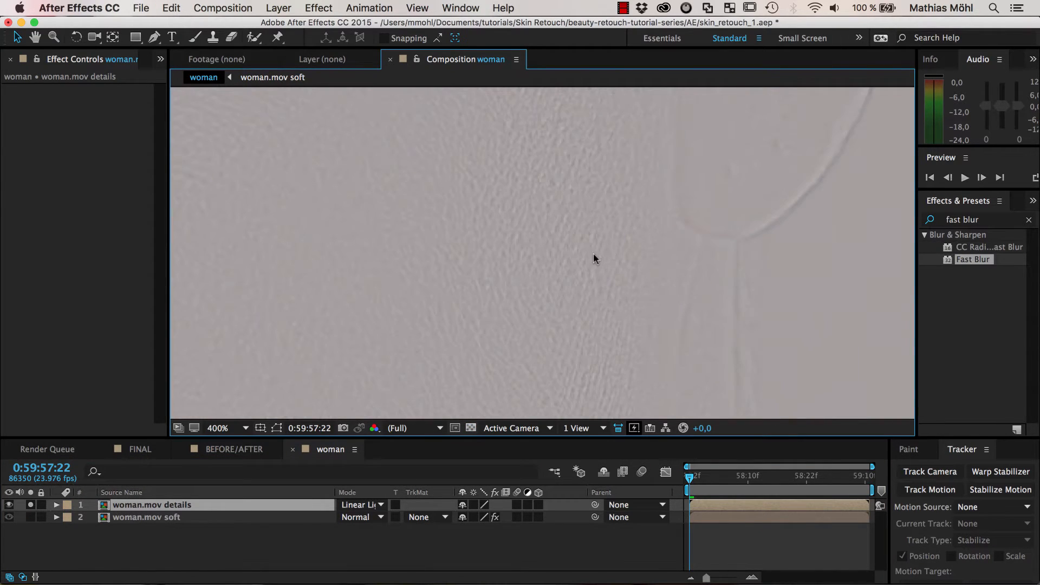
Switch the solo of the woman.mov details layer on and off to compare its texture with the combined image
{"action": "left_click", "coordinate": [30, 504]}
{"action": "left_click", "coordinate": [30, 505]}
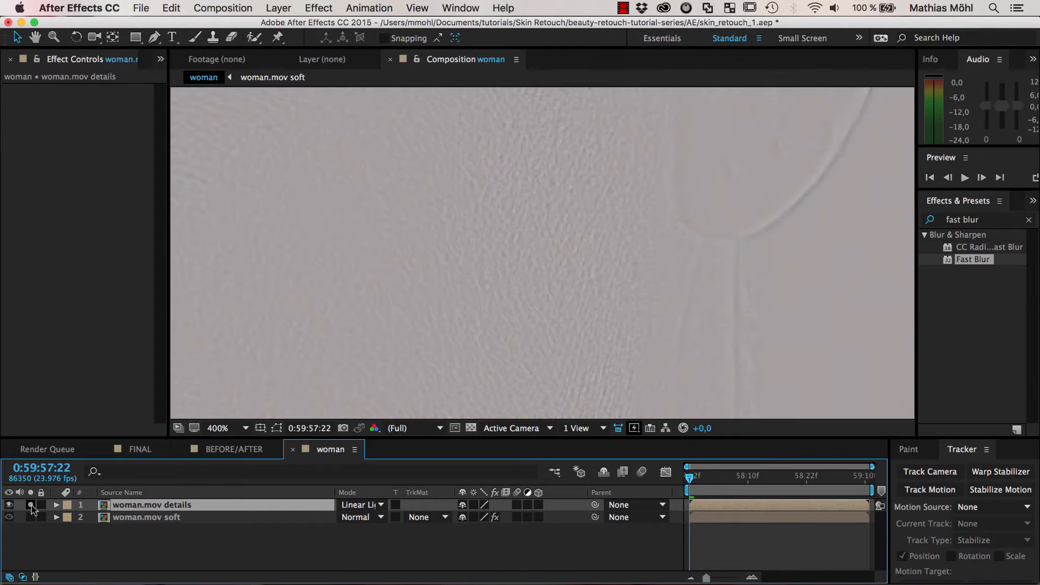
{"action": "left_click", "coordinate": [30, 504]}
{"action": "left_click", "coordinate": [31, 505]}
{"action": "left_click", "coordinate": [30, 504]}
{"action": "left_click", "coordinate": [31, 504]}
{"action": "left_click", "coordinate": [31, 505]}
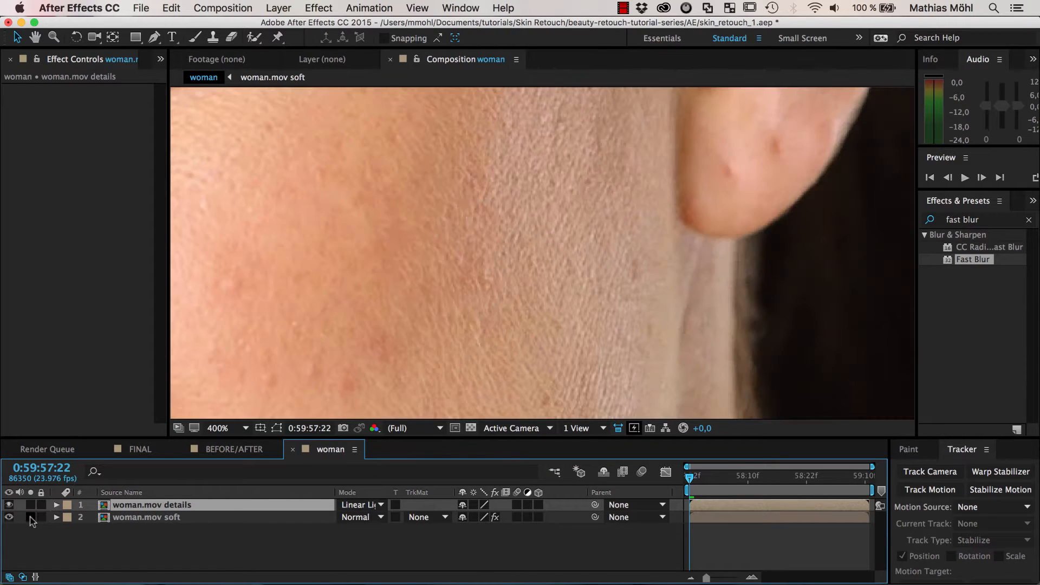
Solo the woman.mov soft and woman.mov details layers alternately to compare them, ending with both layers unsoloed
{"action": "left_click", "coordinate": [30, 518]}
{"action": "left_click", "coordinate": [30, 518]}
{"action": "left_click", "coordinate": [31, 518]}
{"action": "left_click", "coordinate": [30, 517]}
{"action": "left_click", "coordinate": [30, 518]}
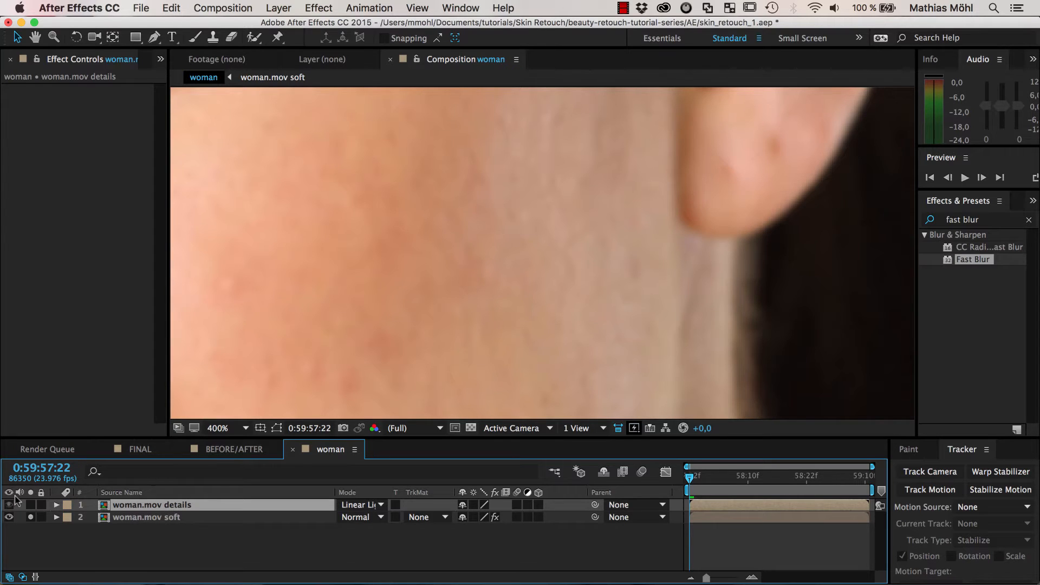
{"action": "left_click", "coordinate": [30, 505]}
{"action": "left_click", "coordinate": [31, 517]}
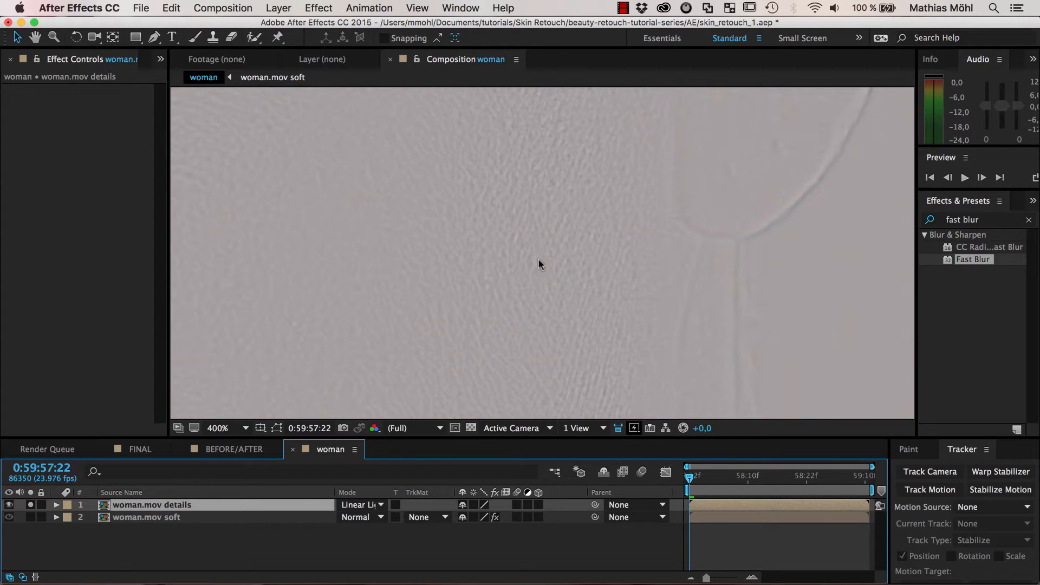
{"action": "left_click", "coordinate": [31, 505]}
{"action": "left_click", "coordinate": [30, 517]}
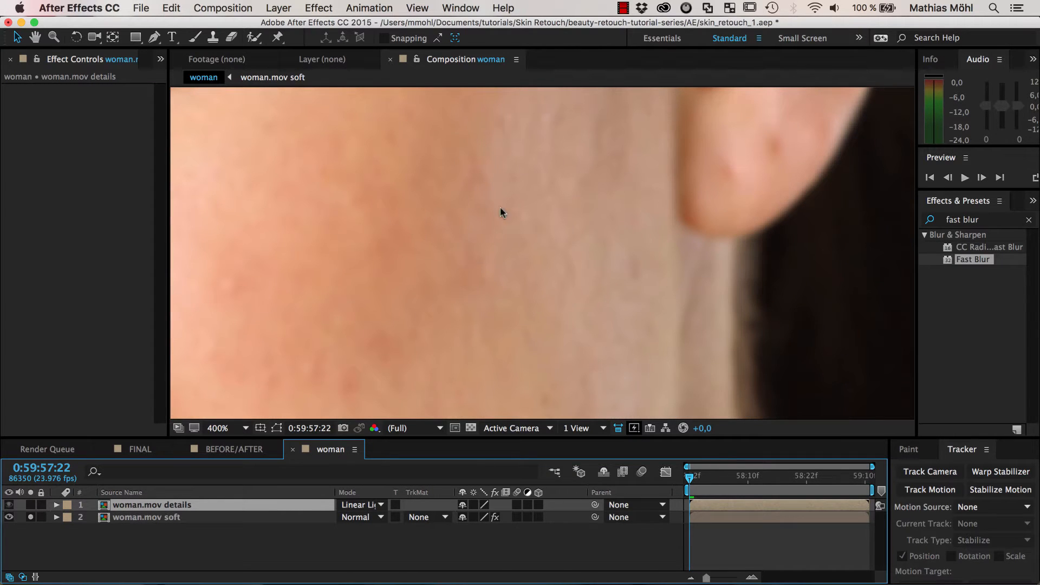
{"action": "left_click", "coordinate": [30, 516]}
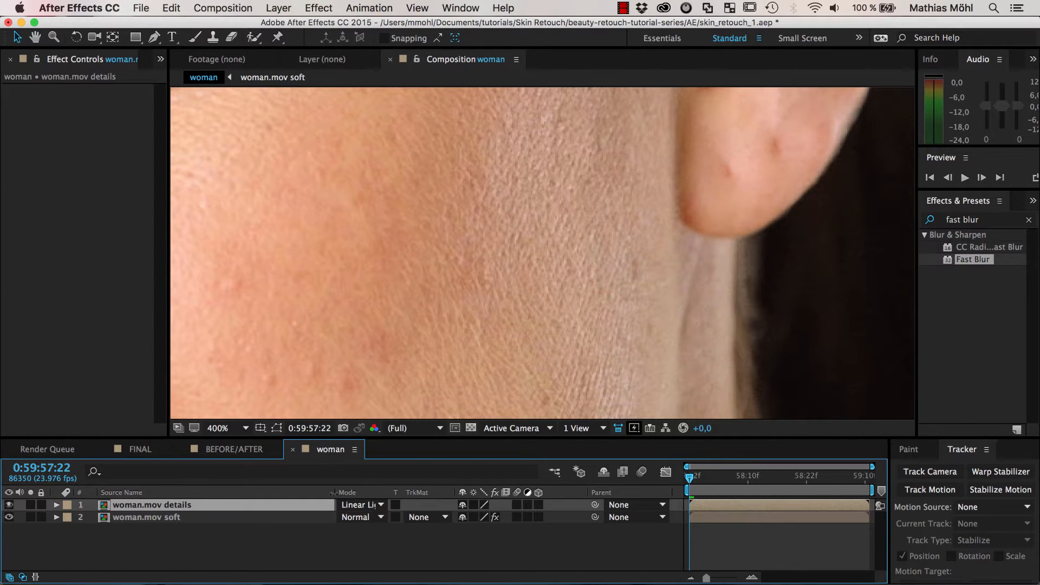
Narrow the Source Name column and solo the details and soft layers in turn to compare them across the whole face
{"action": "left_click_drag", "start_coordinate": [336, 493], "coordinate": [288, 493]}
{"action": "scroll", "coordinate": [546, 310], "scroll_direction": "down", "scroll_amount": 4}
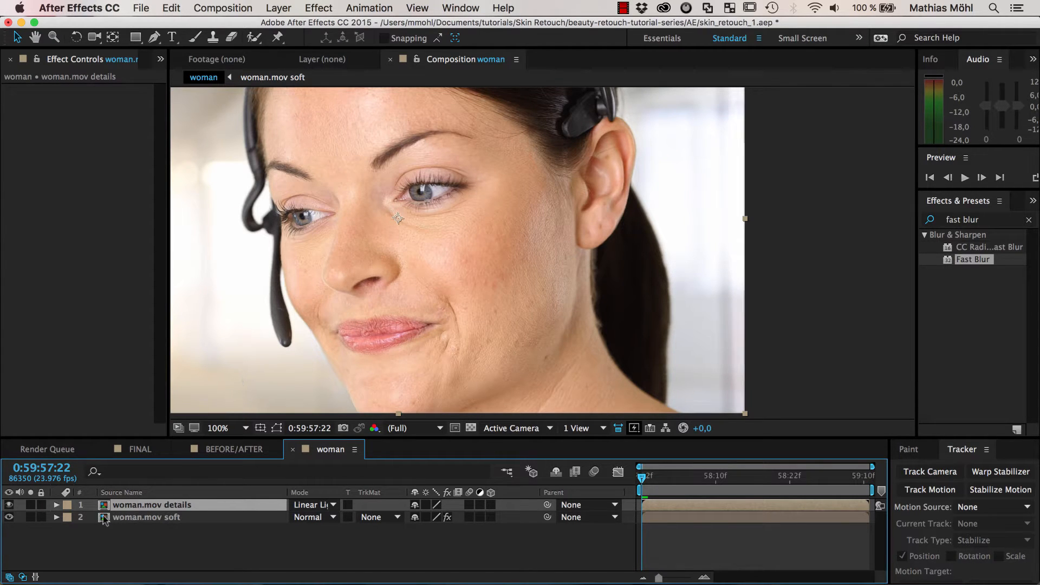
{"action": "left_click", "coordinate": [29, 505]}
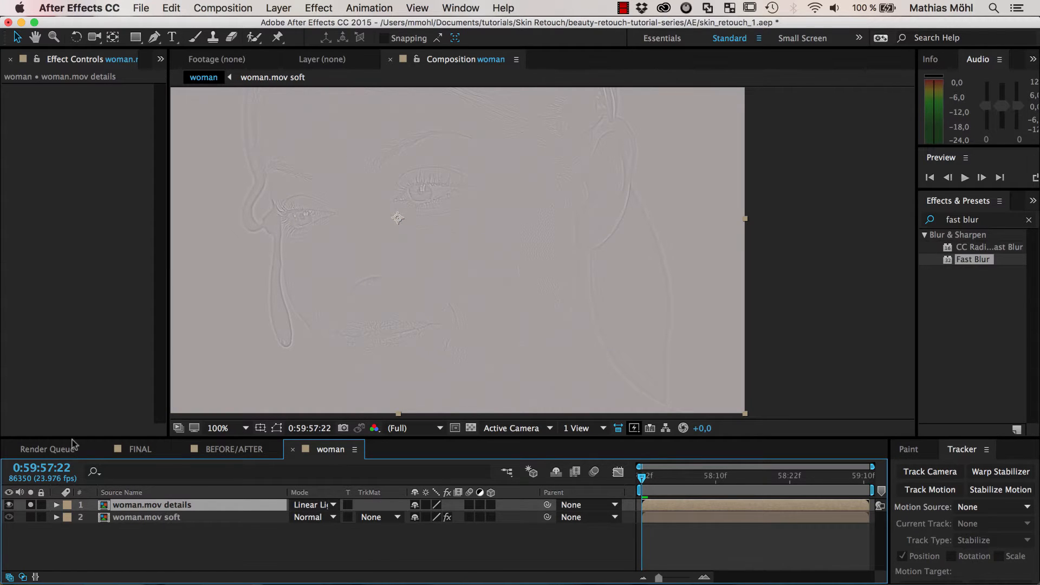
{"action": "left_click", "coordinate": [30, 517], "text": "alt"}
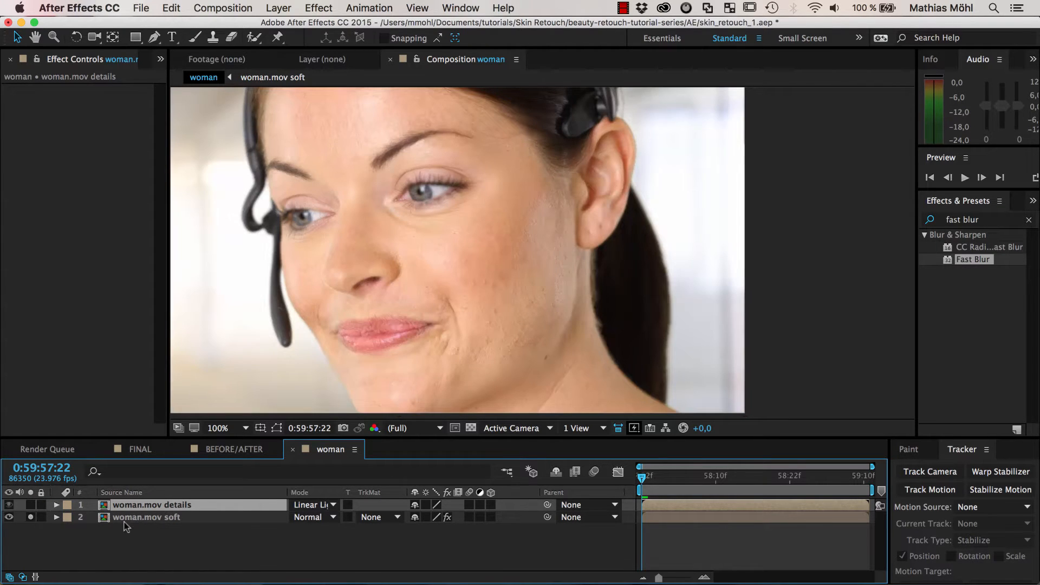
{"action": "left_click", "coordinate": [30, 517]}
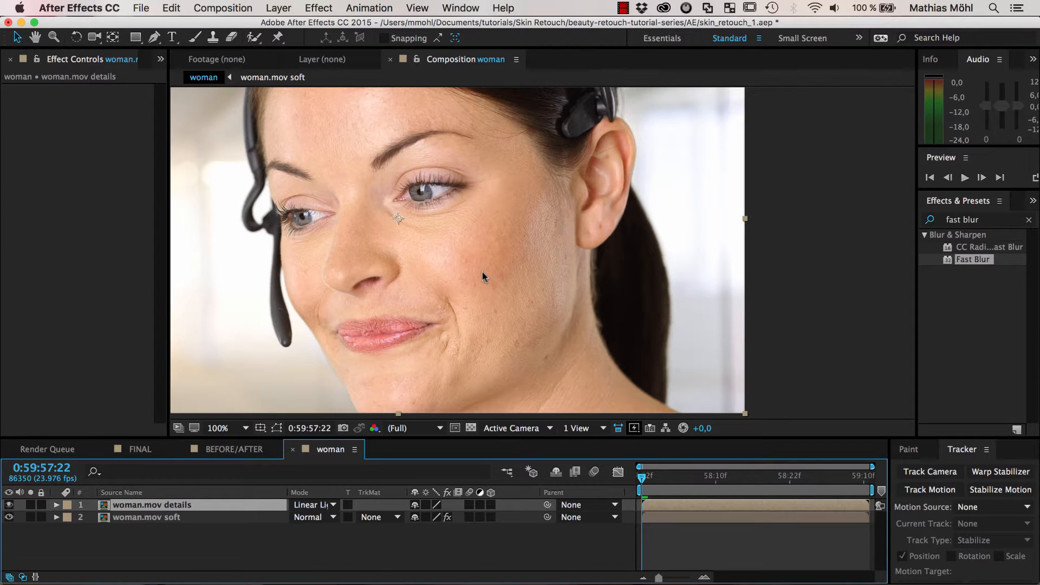
Apply Fast Blur to the woman.mov soft layer with a Blurriness of 21 and check the cheek up close
{"action": "left_click_drag", "start_coordinate": [972, 259], "coordinate": [187, 517]}
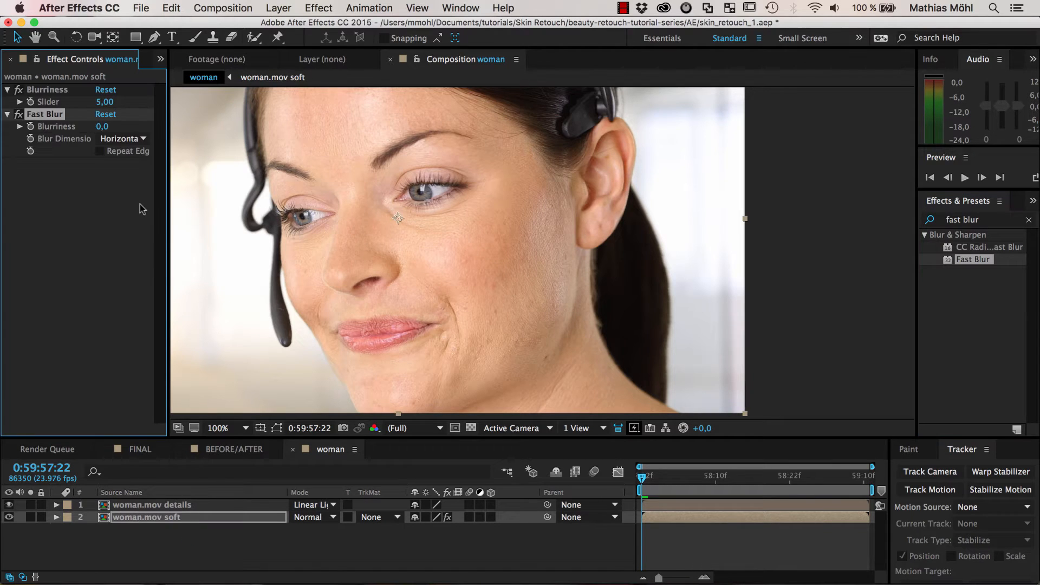
{"action": "left_click_drag", "start_coordinate": [102, 126], "coordinate": [118, 127]}
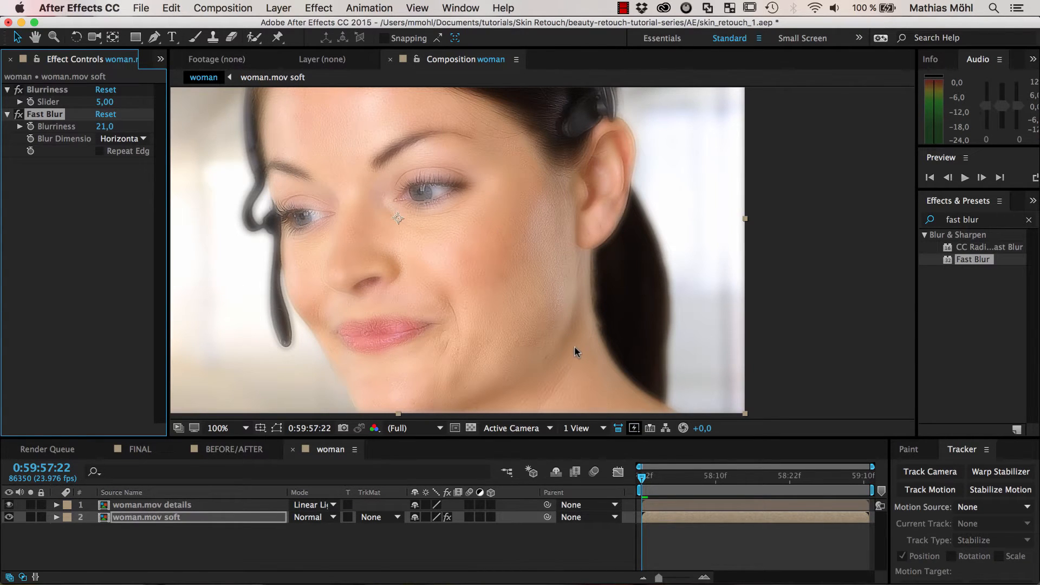
{"action": "key", "text": "period"}
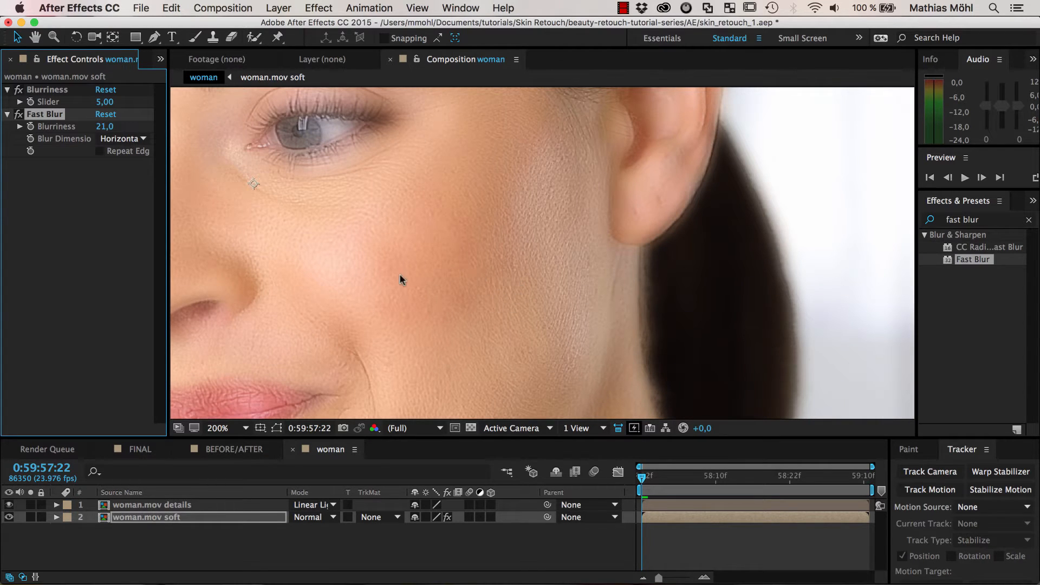
Try a Fast Blur Blurriness of 48 on the woman.mov soft layer and switch the effect off and on to compare the cheek
{"action": "left_click_drag", "start_coordinate": [104, 126], "coordinate": [119, 126]}
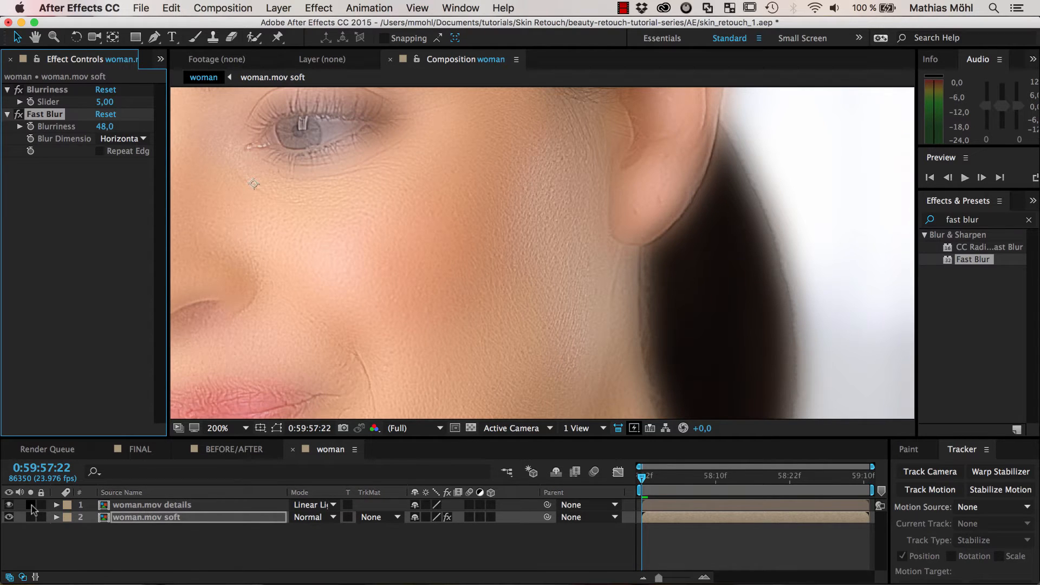
{"action": "left_click", "coordinate": [162, 508]}
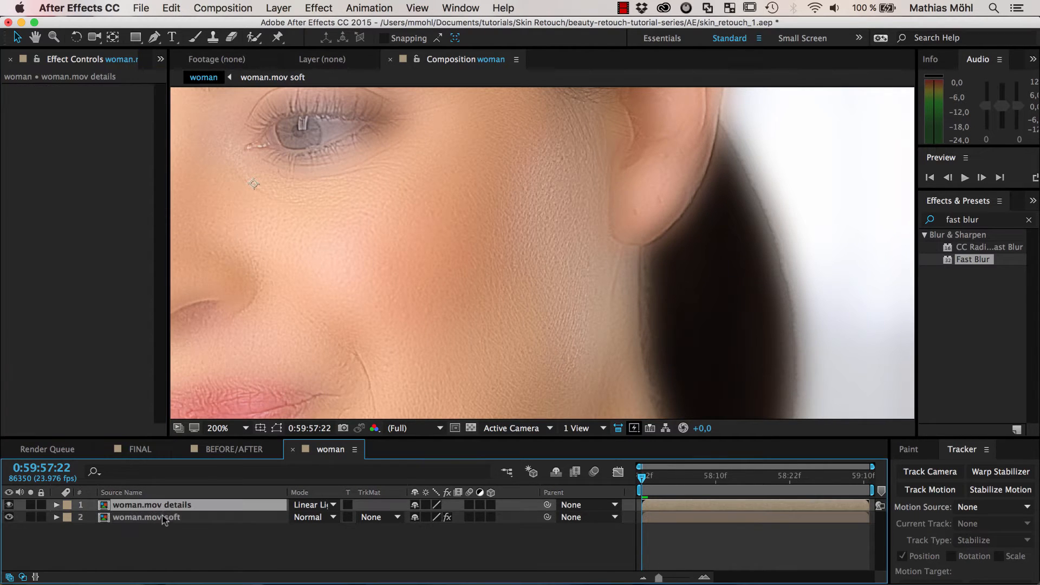
{"action": "left_click", "coordinate": [162, 518]}
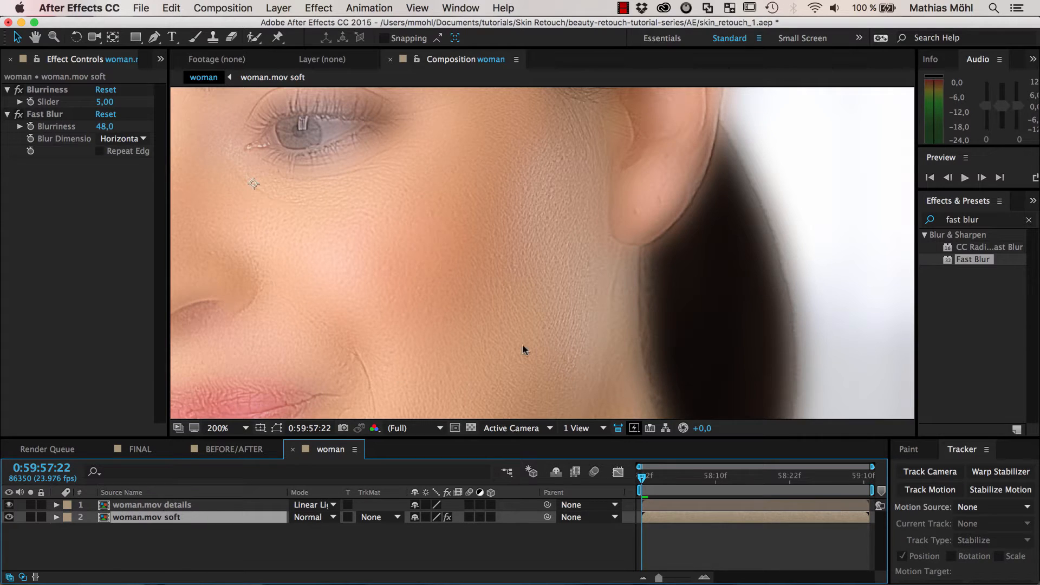
{"action": "left_click", "coordinate": [18, 114]}
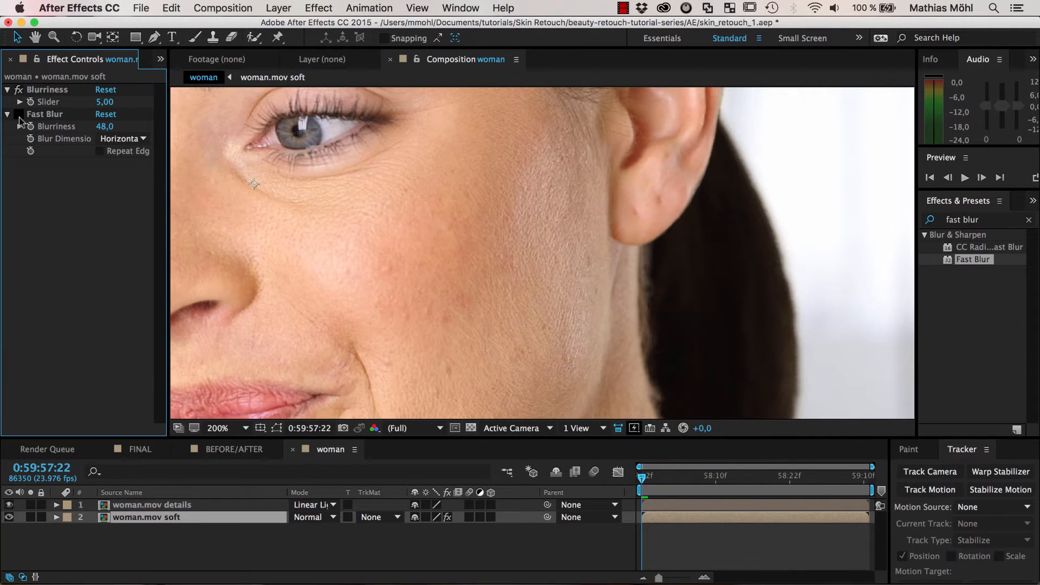
{"action": "left_click", "coordinate": [18, 115]}
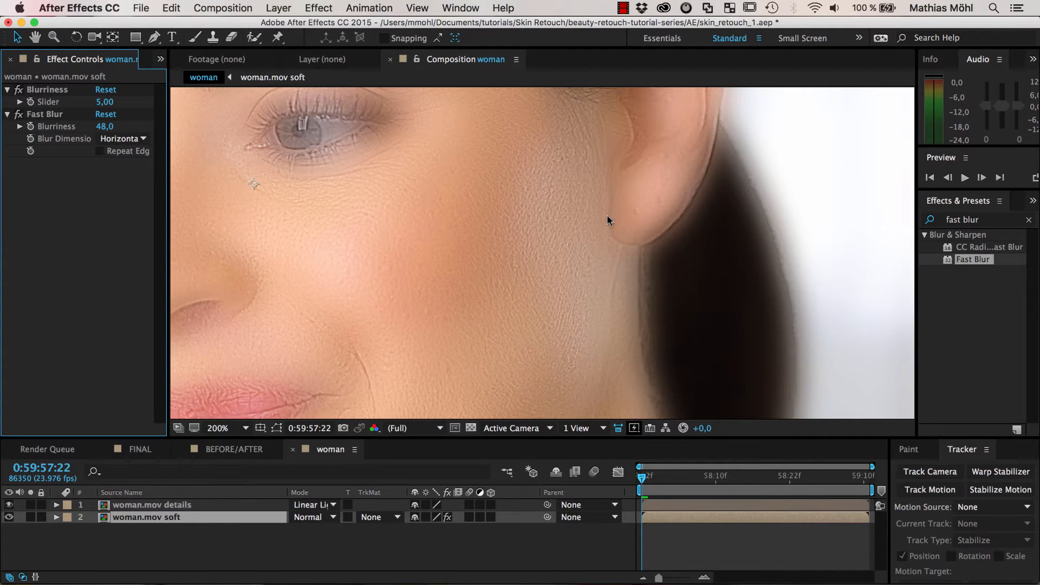
Set the Fast Blur Blurriness to 18 and mask the forehead, eyelid and large cheek area of the woman.mov soft layer with RotoBezier pen paths
{"action": "key", "text": "comma"}
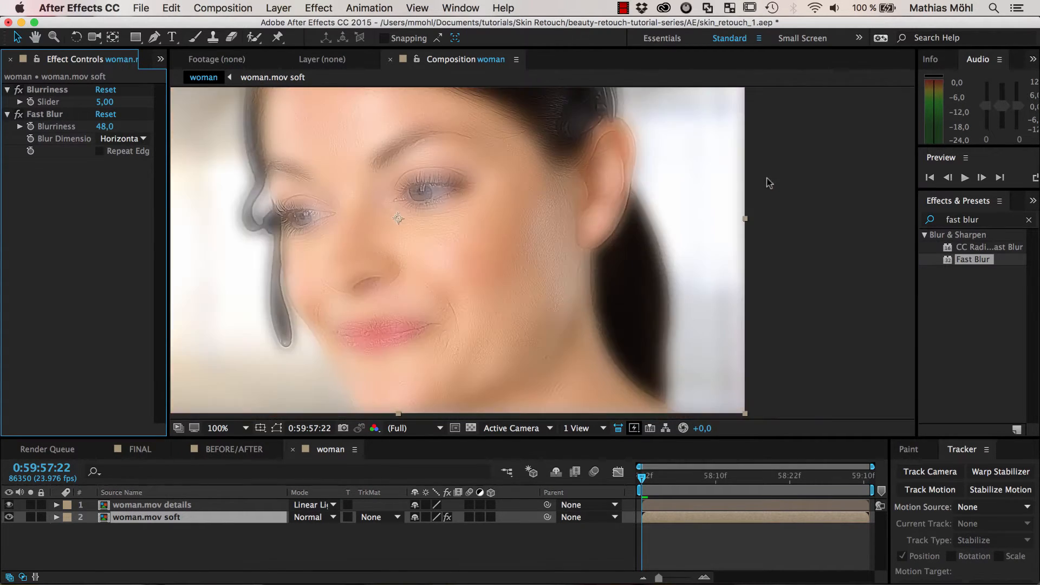
{"action": "left_click_drag", "start_coordinate": [101, 130], "coordinate": [89, 133]}
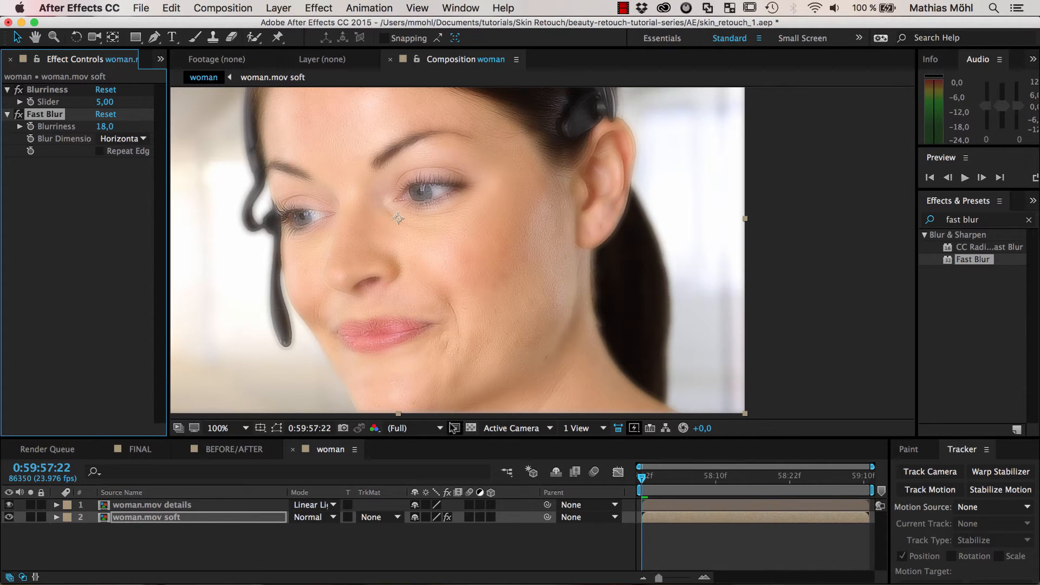
{"action": "left_click", "coordinate": [155, 37]}
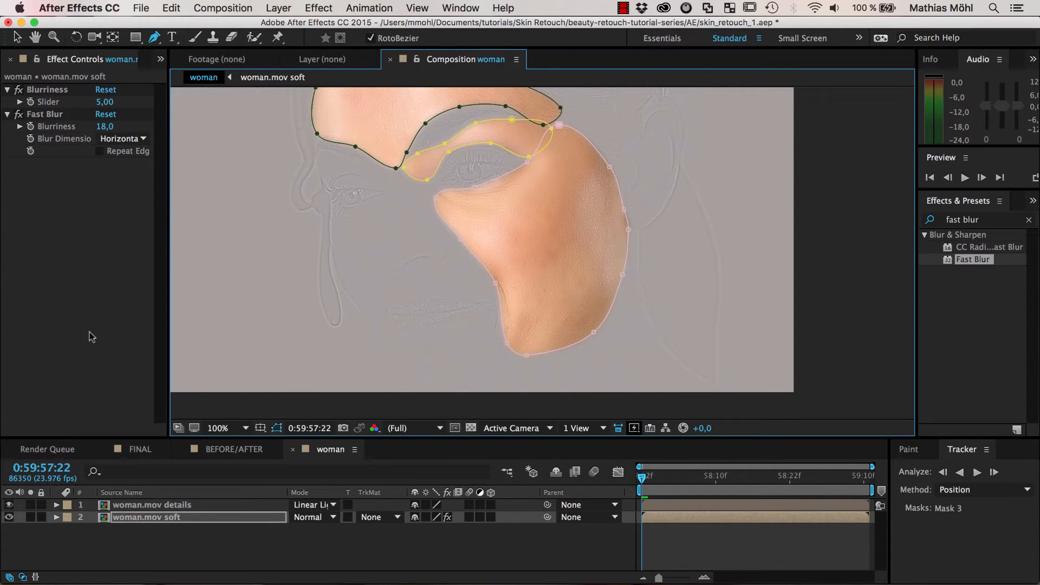
Add the original woman.mov footage to the woman composition beneath the details and soft layers
{"action": "key", "text": "super+0"}
{"action": "left_click_drag", "start_coordinate": [60, 272], "coordinate": [114, 548]}
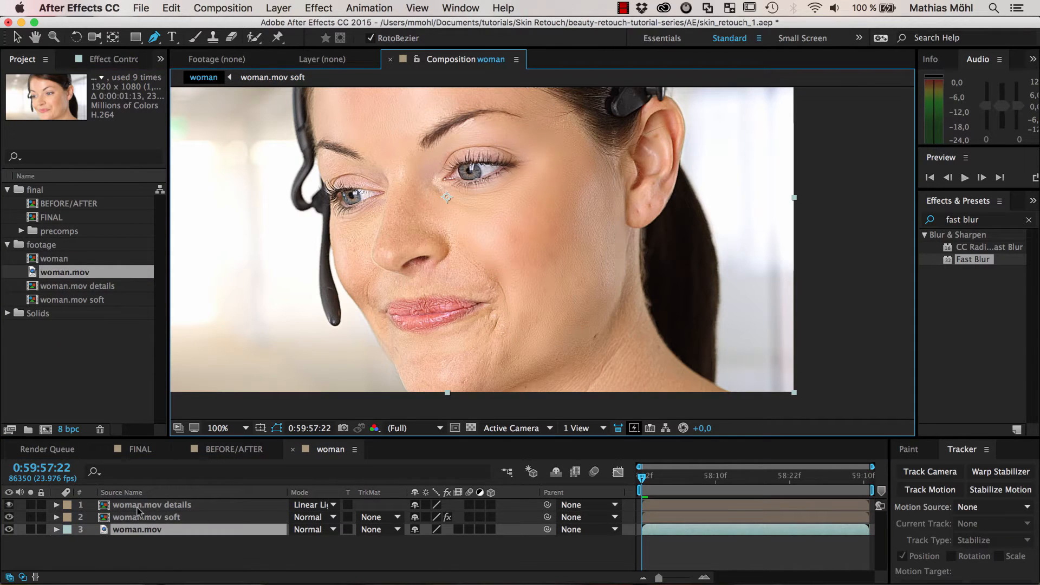
Draw a closed RotoBezier mask around the nose on the woman.mov soft layer, from the bridge down to above the nostrils
{"action": "left_click", "coordinate": [139, 509]}
{"action": "left_click", "coordinate": [144, 518]}
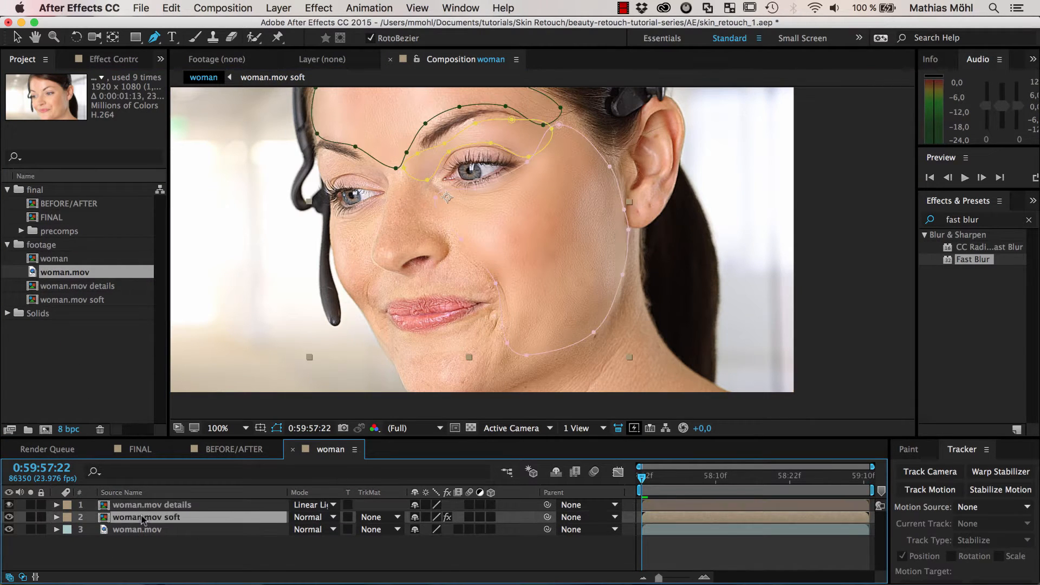
{"action": "left_click", "coordinate": [392, 176]}
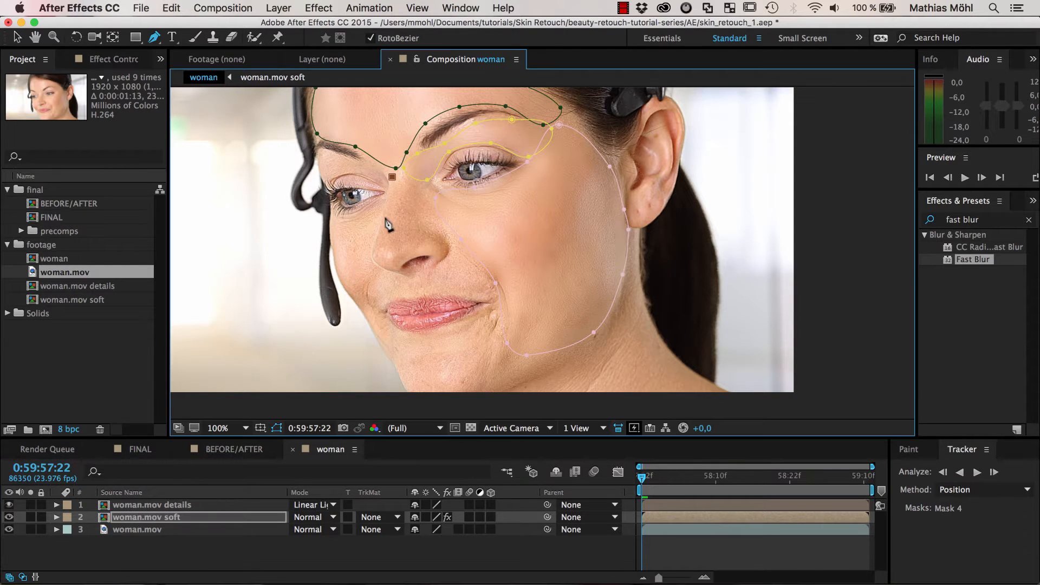
{"action": "left_click", "coordinate": [382, 221]}
{"action": "left_click", "coordinate": [379, 257]}
{"action": "left_click", "coordinate": [397, 261]}
{"action": "left_click", "coordinate": [427, 252]}
{"action": "left_click", "coordinate": [445, 247]}
{"action": "left_click", "coordinate": [439, 219]}
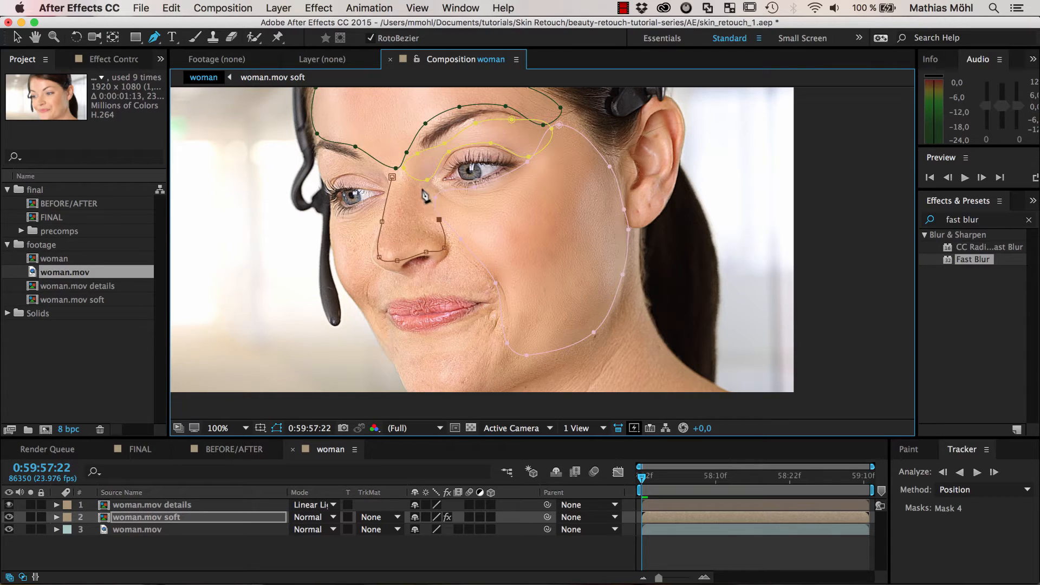
{"action": "left_click", "coordinate": [421, 189]}
{"action": "left_click", "coordinate": [392, 176]}
Draw a closed mask on the soft layer around the skin between nose and upper lip, reaching past the mouth corner into the smile line
{"action": "key", "text": "period"}
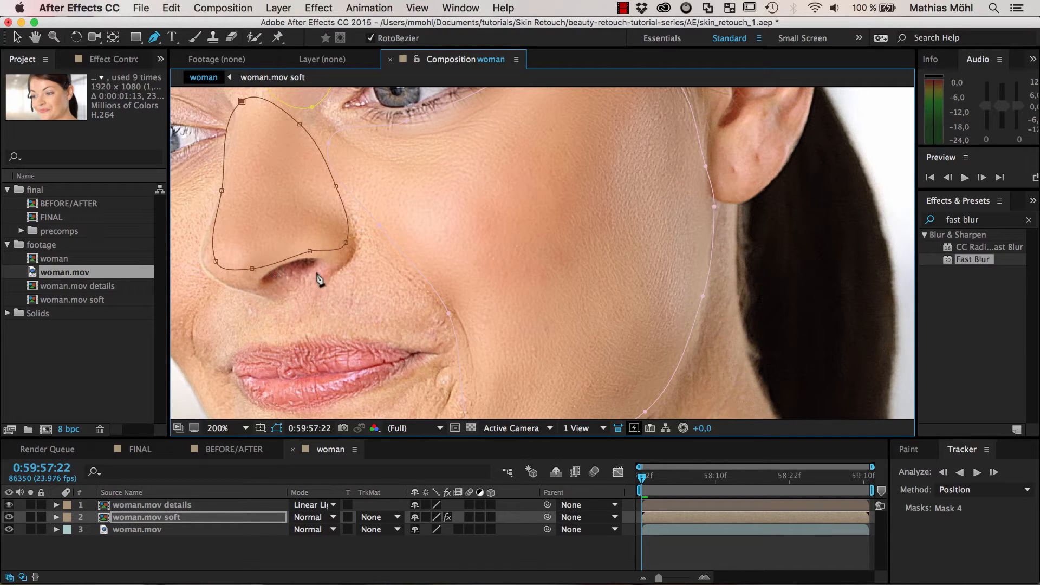
{"action": "left_click", "coordinate": [360, 227]}
{"action": "left_click", "coordinate": [342, 276]}
{"action": "left_click", "coordinate": [302, 299]}
{"action": "left_click", "coordinate": [255, 304]}
{"action": "left_click", "coordinate": [221, 295]}
{"action": "left_click", "coordinate": [200, 326]}
{"action": "left_click", "coordinate": [212, 361]}
{"action": "left_click", "coordinate": [254, 337]}
{"action": "left_click", "coordinate": [292, 336]}
{"action": "left_click", "coordinate": [365, 330]}
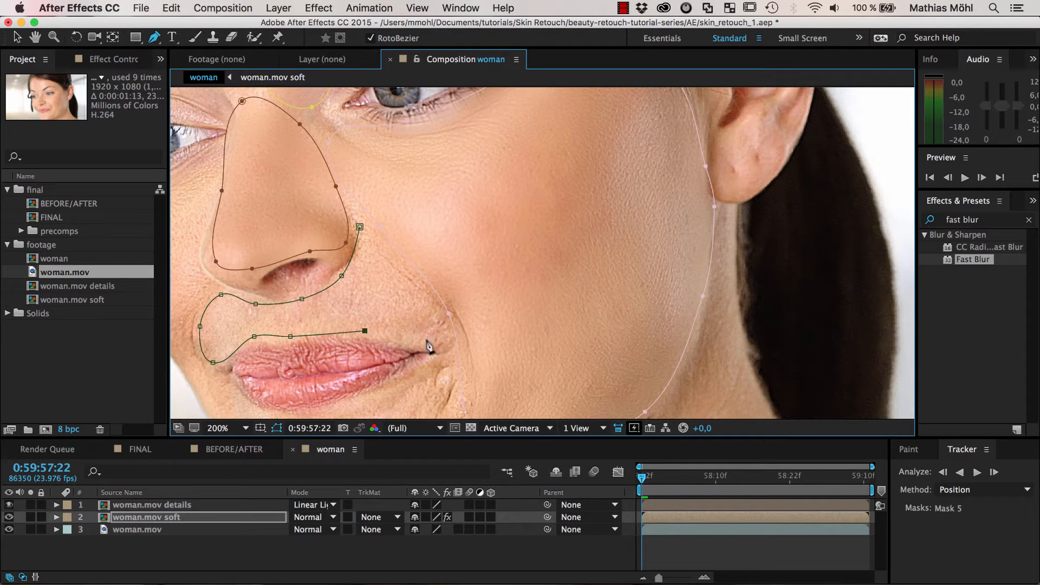
{"action": "left_click", "coordinate": [451, 343]}
{"action": "left_click", "coordinate": [461, 321]}
{"action": "left_click", "coordinate": [408, 242]}
{"action": "left_click", "coordinate": [360, 226]}
Draw a closed mask around the chin below the lips and extend the lower edge of the large cheek mask to meet it
{"action": "key", "text": "h"}
{"action": "left_click_drag", "start_coordinate": [389, 315], "coordinate": [423, 134]}
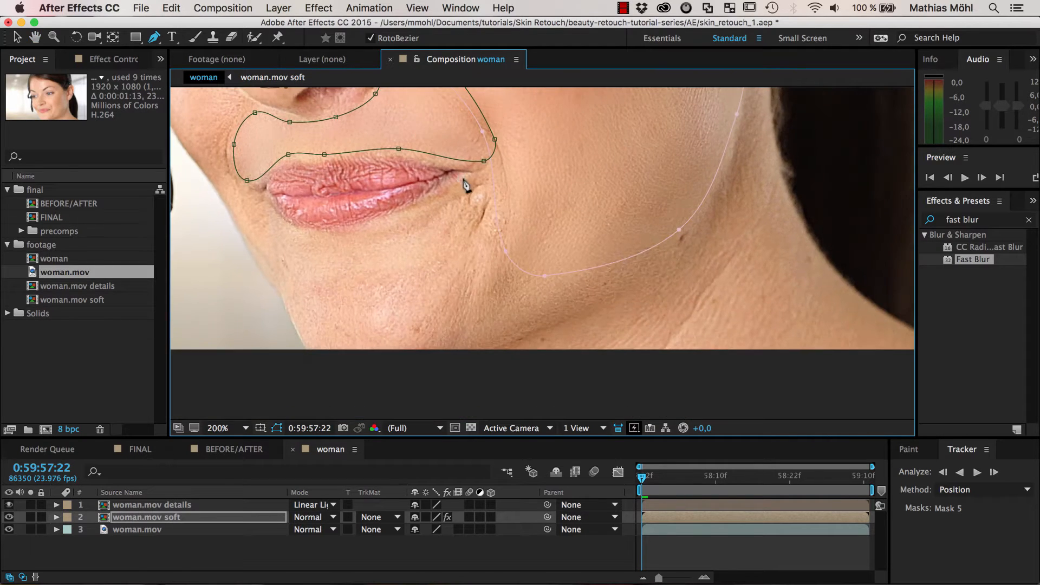
{"action": "left_click", "coordinate": [461, 178]}
{"action": "left_click", "coordinate": [389, 220]}
{"action": "left_click", "coordinate": [313, 232]}
{"action": "left_click", "coordinate": [261, 195]}
{"action": "left_click", "coordinate": [239, 212]}
{"action": "left_click", "coordinate": [272, 279]}
{"action": "left_click", "coordinate": [314, 342]}
{"action": "left_click", "coordinate": [371, 364]}
{"action": "left_click", "coordinate": [472, 361]}
{"action": "left_click", "coordinate": [531, 322]}
{"action": "left_click", "coordinate": [524, 233]}
{"action": "left_click", "coordinate": [462, 178]}
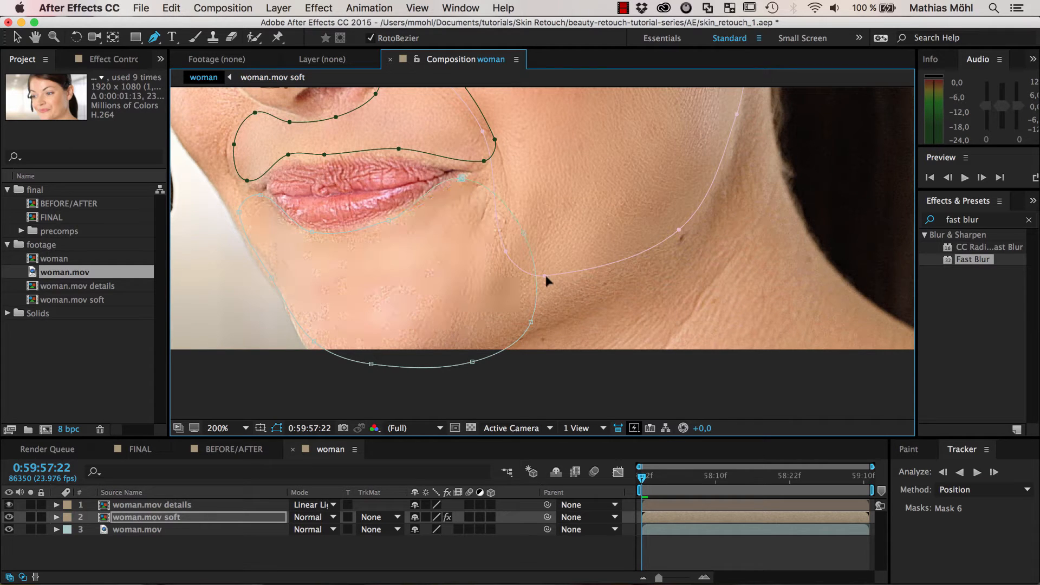
{"action": "left_click_drag", "start_coordinate": [545, 275], "coordinate": [544, 324]}
{"action": "left_click_drag", "start_coordinate": [679, 230], "coordinate": [694, 237]}
Draw a closed mask around the neck, following the jawline up to the earlobe and extending below the frame, and refine its shoulder point
{"action": "left_click", "coordinate": [519, 368]}
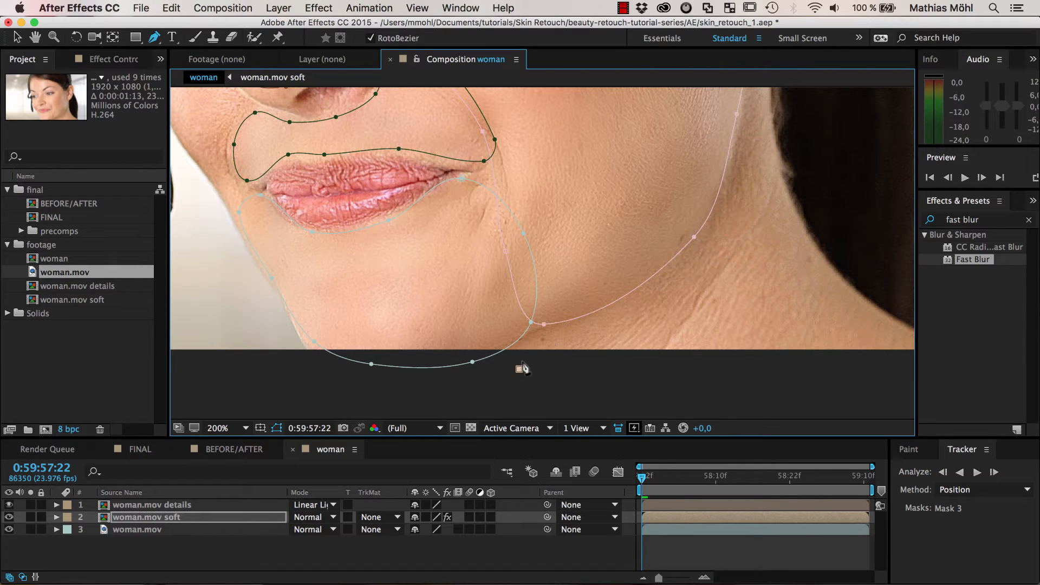
{"action": "left_click", "coordinate": [553, 304]}
{"action": "left_click", "coordinate": [715, 178]}
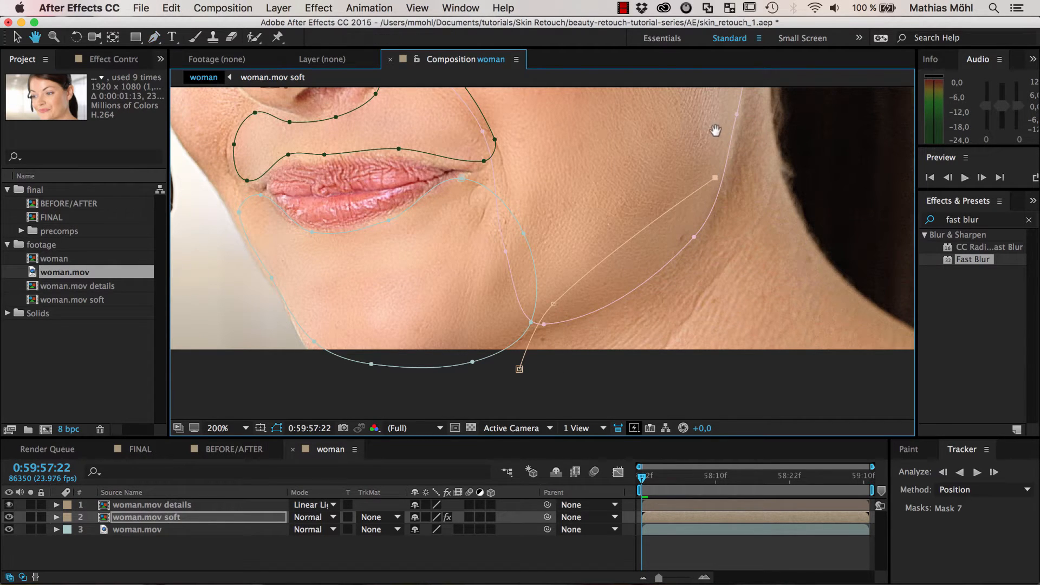
{"action": "scroll", "coordinate": [720, 135], "scroll_direction": "up", "scroll_amount": 5}
{"action": "left_click", "coordinate": [717, 106]}
{"action": "left_click", "coordinate": [743, 102]}
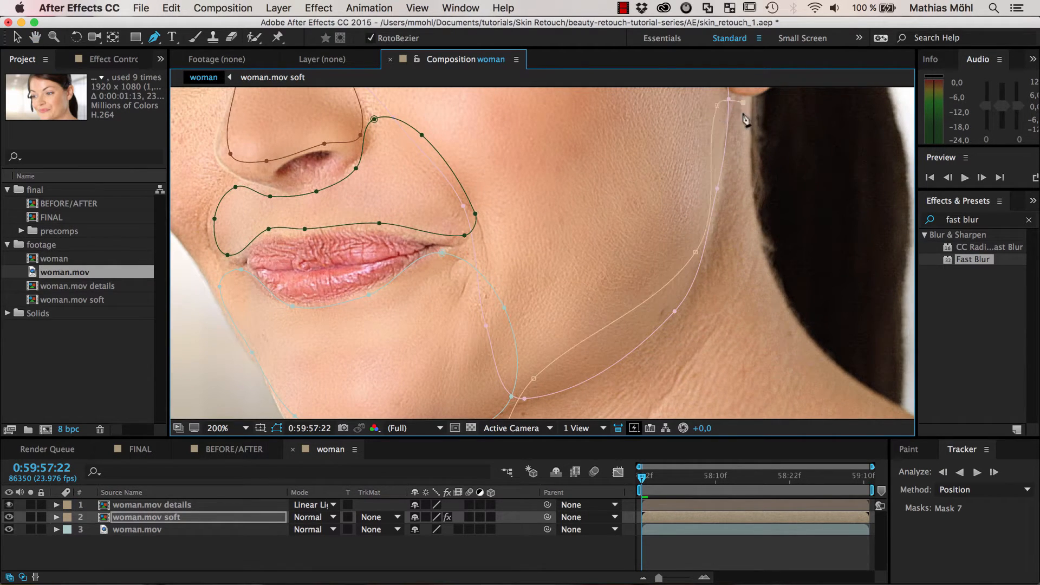
{"action": "left_click", "coordinate": [749, 191]}
{"action": "left_click", "coordinate": [778, 311]}
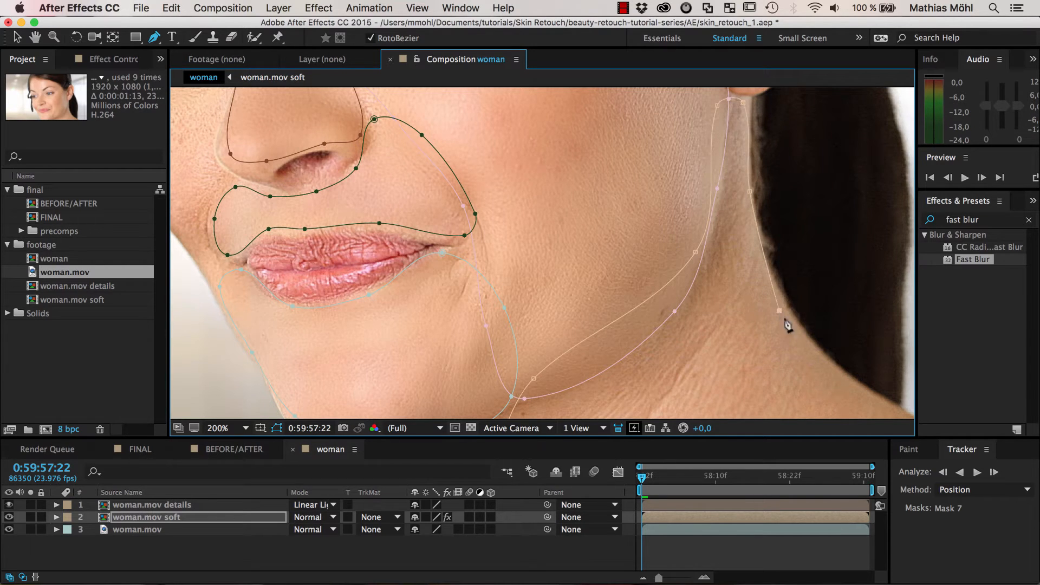
{"action": "left_click", "coordinate": [847, 384]}
{"action": "scroll", "coordinate": [854, 379], "scroll_direction": "down", "scroll_amount": 10}
{"action": "left_click", "coordinate": [866, 290]}
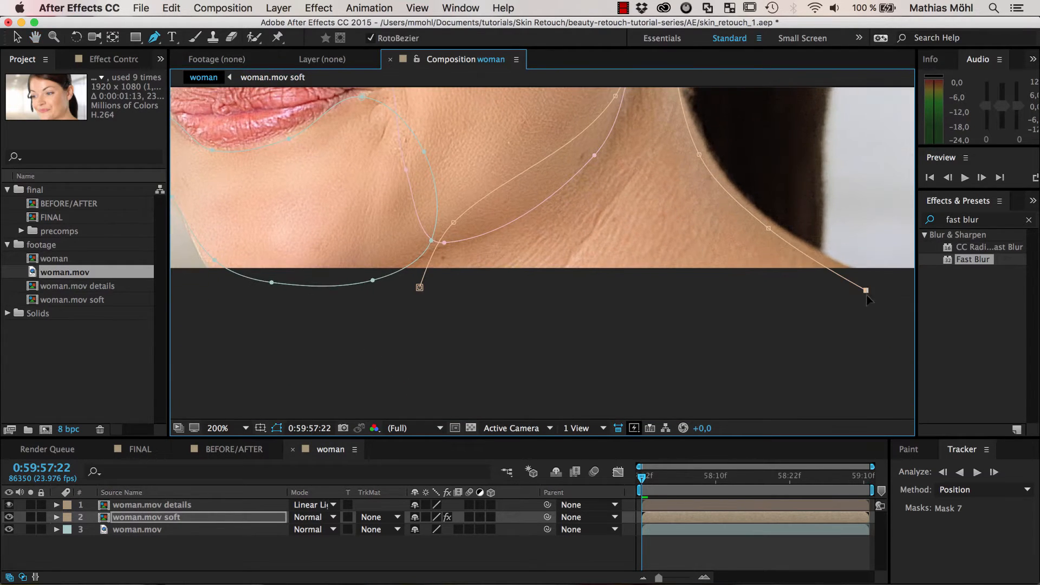
{"action": "left_click", "coordinate": [747, 348]}
{"action": "left_click", "coordinate": [433, 355]}
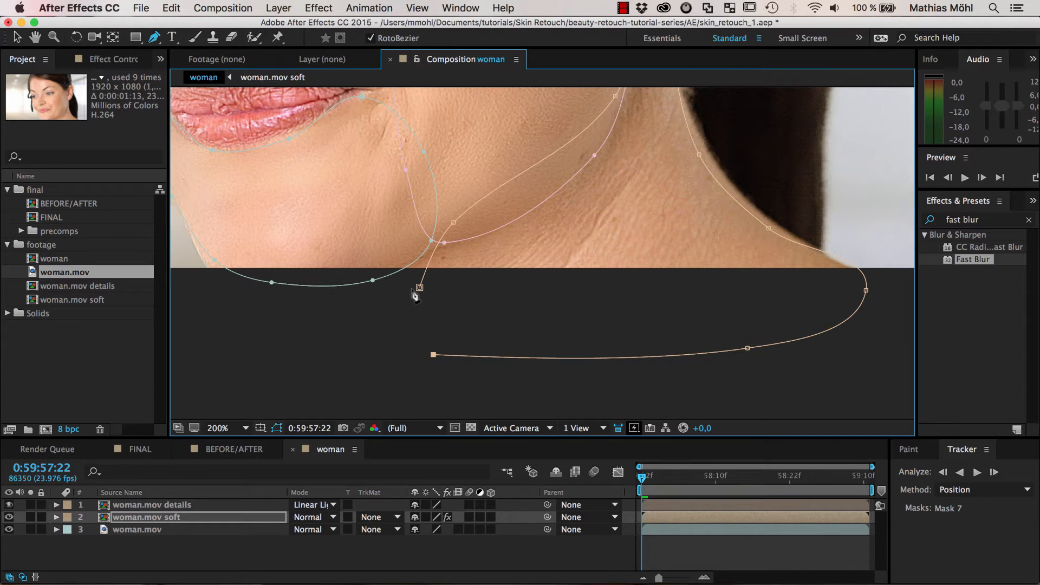
{"action": "left_click", "coordinate": [419, 287]}
{"action": "left_click_drag", "start_coordinate": [866, 291], "coordinate": [858, 304]}
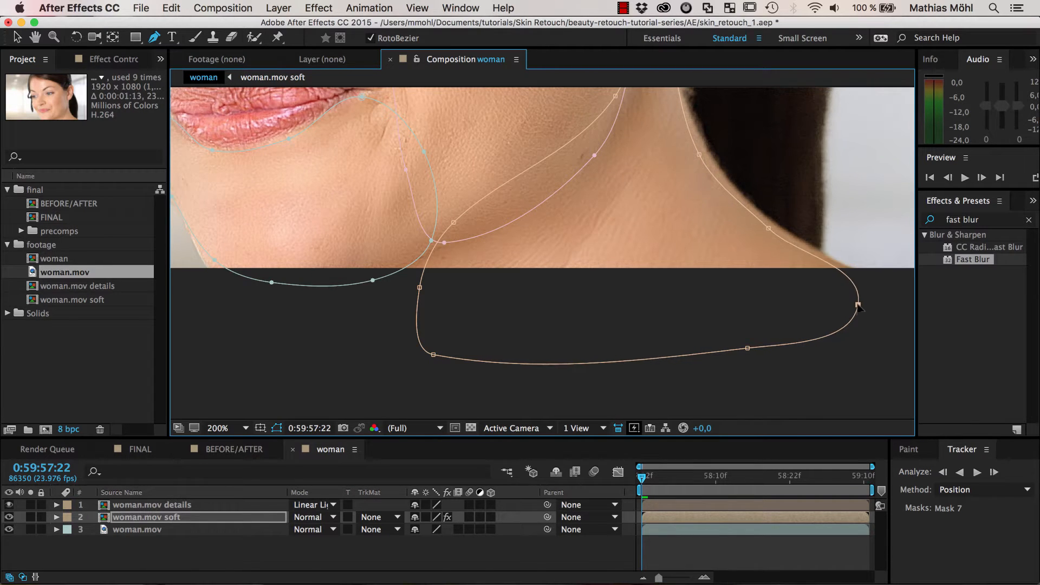
Draw a closed mask around the narrow cheek beside the headset microphone and adjust its points next to the nose
{"action": "key", "text": "comma"}
{"action": "key", "text": "comma"}
{"action": "left_click_drag", "start_coordinate": [426, 164], "coordinate": [543, 187]}
{"action": "key", "text": "period"}
{"action": "key", "text": "period"}
{"action": "scroll", "coordinate": [546, 191], "scroll_direction": "up", "scroll_amount": 5}
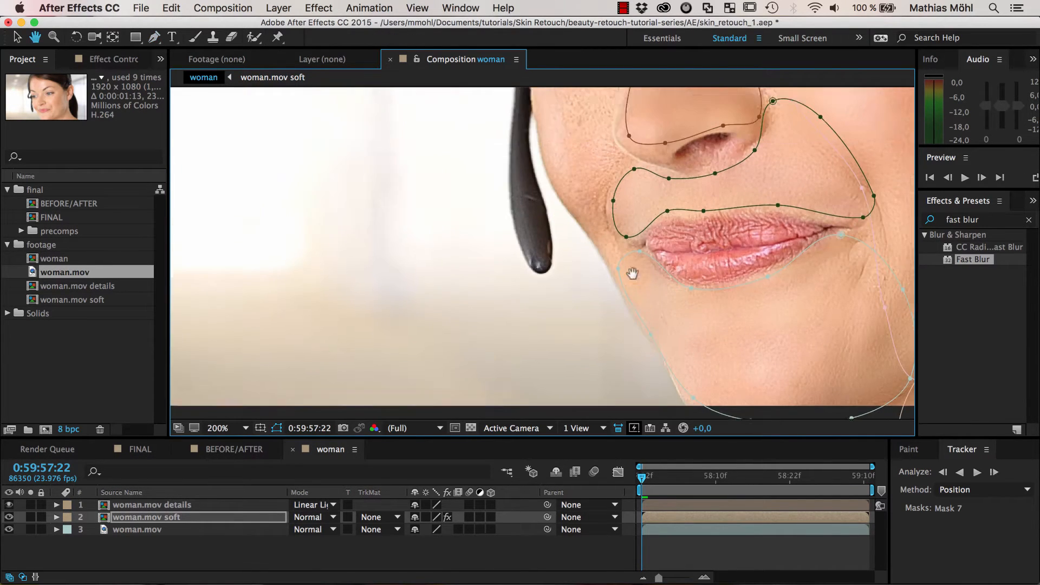
{"action": "left_click", "coordinate": [575, 192]}
{"action": "left_click", "coordinate": [576, 245]}
{"action": "left_click", "coordinate": [585, 290]}
{"action": "left_click", "coordinate": [612, 347]}
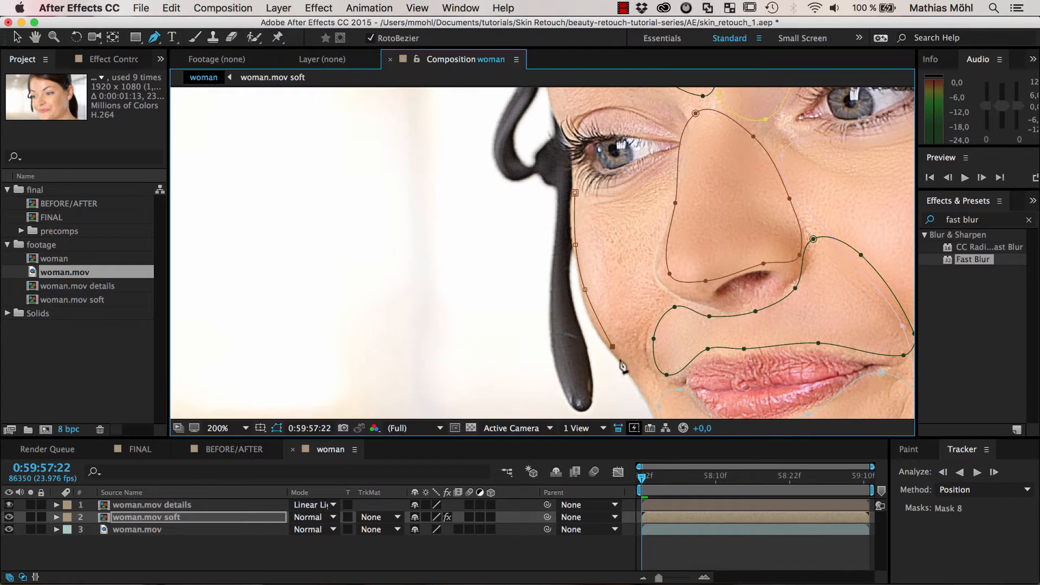
{"action": "left_click", "coordinate": [649, 390]}
{"action": "left_click", "coordinate": [671, 380]}
{"action": "left_click", "coordinate": [664, 294]}
{"action": "left_click", "coordinate": [644, 260]}
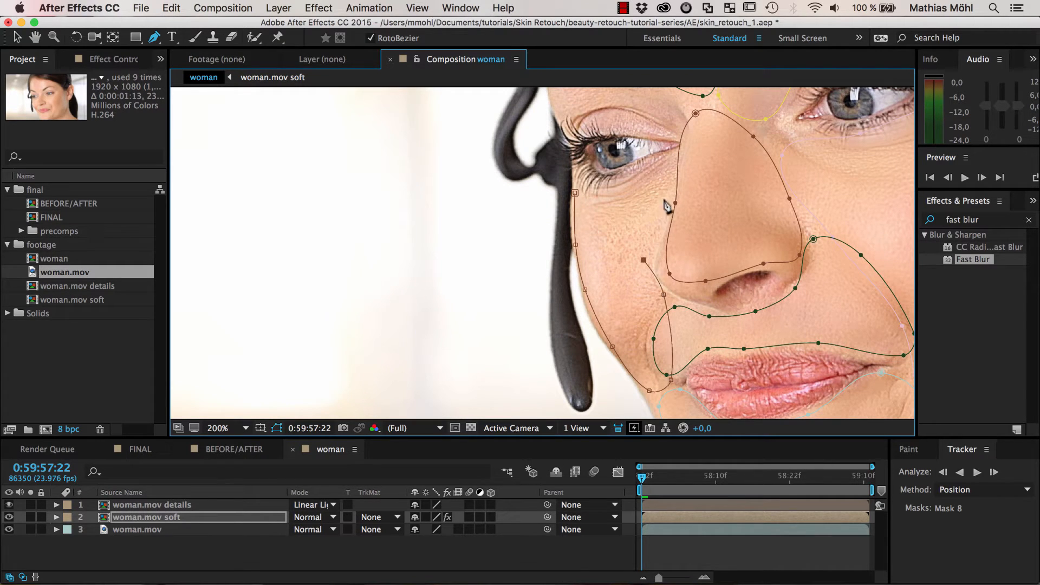
{"action": "left_click", "coordinate": [668, 163]}
{"action": "left_click", "coordinate": [606, 199]}
{"action": "left_click", "coordinate": [575, 192]}
{"action": "left_click_drag", "start_coordinate": [668, 163], "coordinate": [680, 169]}
{"action": "left_click_drag", "start_coordinate": [643, 260], "coordinate": [650, 255]}
Draw a closed mask around the skin between eyebrow and eyelid of the eye nearest the headset microphone
{"action": "key", "text": "space"}
{"action": "left_click_drag", "start_coordinate": [640, 239], "coordinate": [640, 333]}
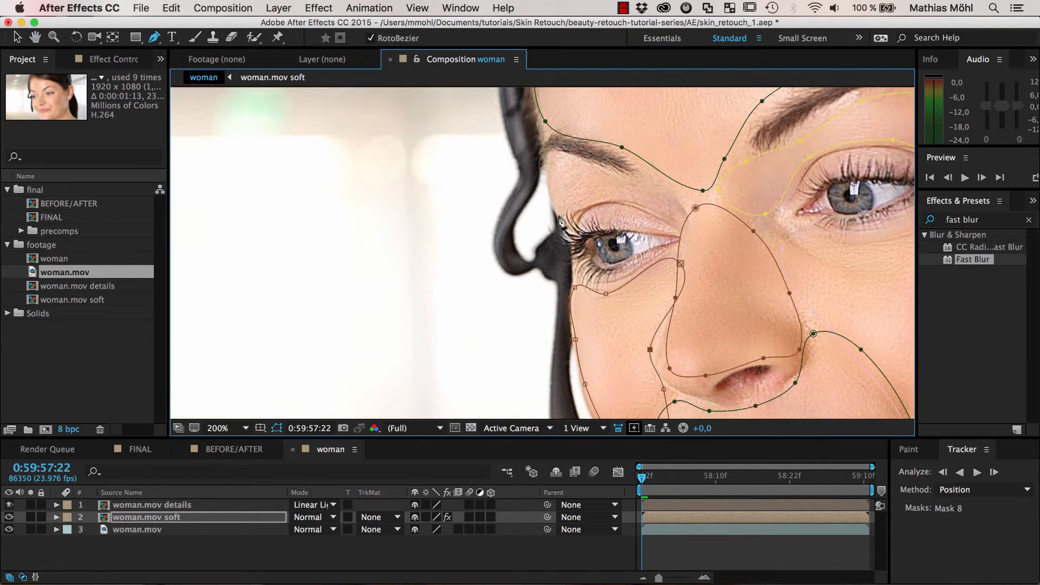
{"action": "left_click", "coordinate": [559, 209]}
{"action": "left_click", "coordinate": [553, 169]}
{"action": "left_click", "coordinate": [577, 162]}
{"action": "left_click", "coordinate": [646, 187]}
{"action": "left_click", "coordinate": [682, 195]}
{"action": "left_click", "coordinate": [678, 217]}
{"action": "left_click", "coordinate": [615, 196]}
Hide the mask outlines and repeatedly solo and unsolo the original woman.mov layer to compare the face before and after retouching
{"action": "key", "text": "comma"}
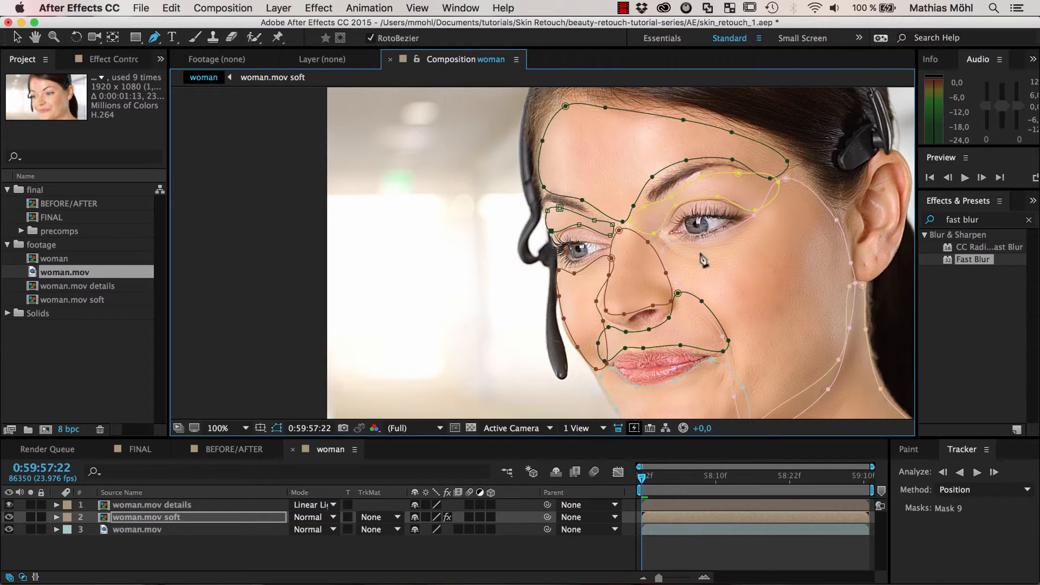
{"action": "key", "text": "space"}
{"action": "left_click_drag", "start_coordinate": [724, 278], "coordinate": [603, 278]}
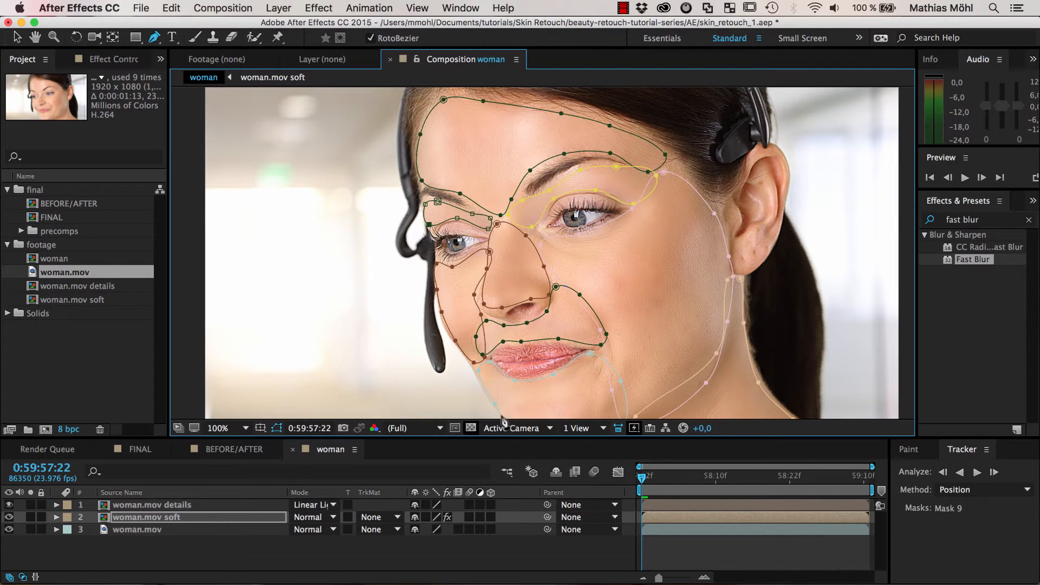
{"action": "left_click", "coordinate": [278, 429]}
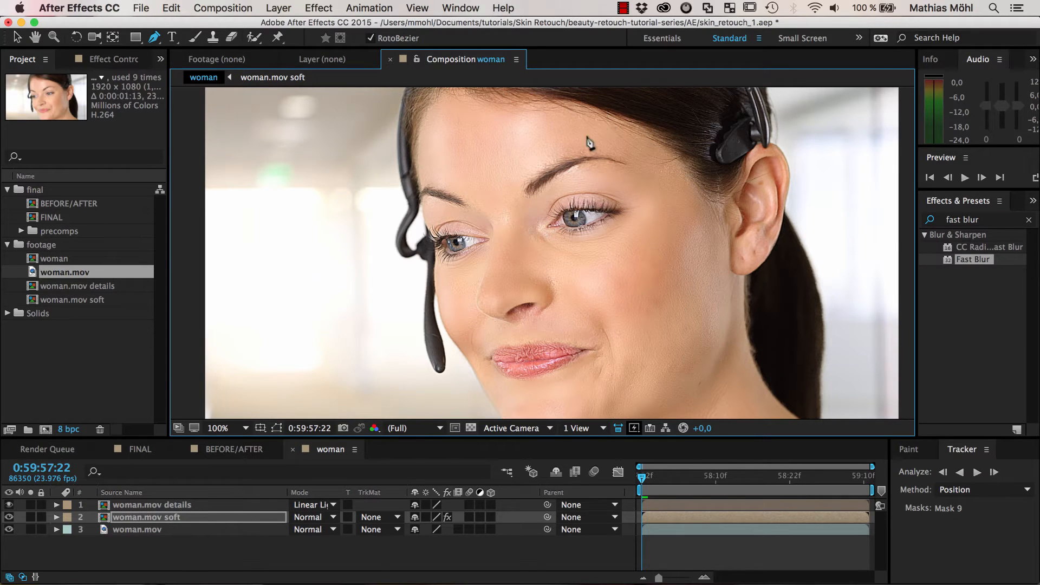
{"action": "left_click", "coordinate": [31, 530]}
{"action": "left_click", "coordinate": [32, 531]}
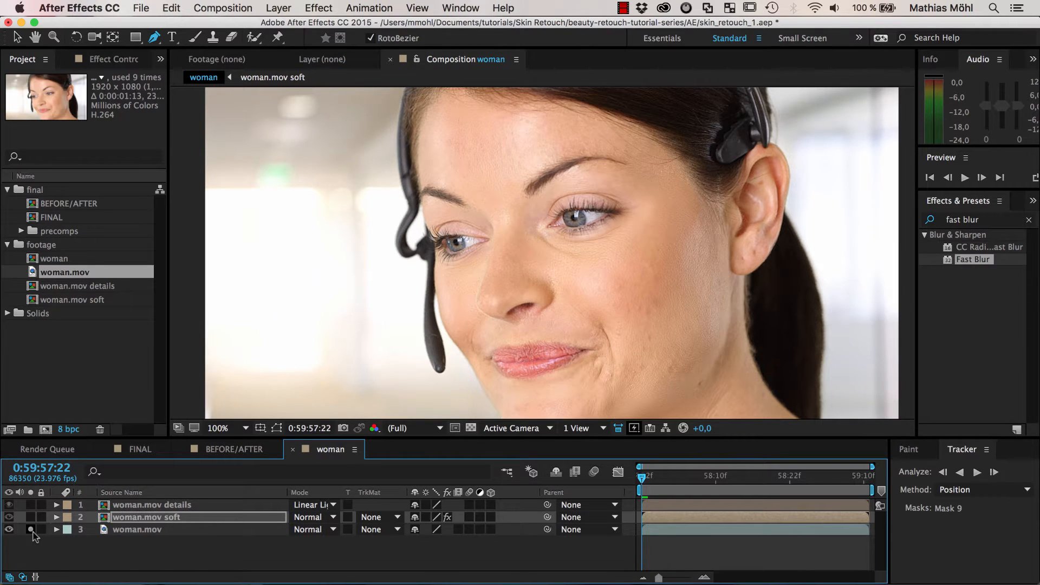
{"action": "left_click", "coordinate": [32, 531]}
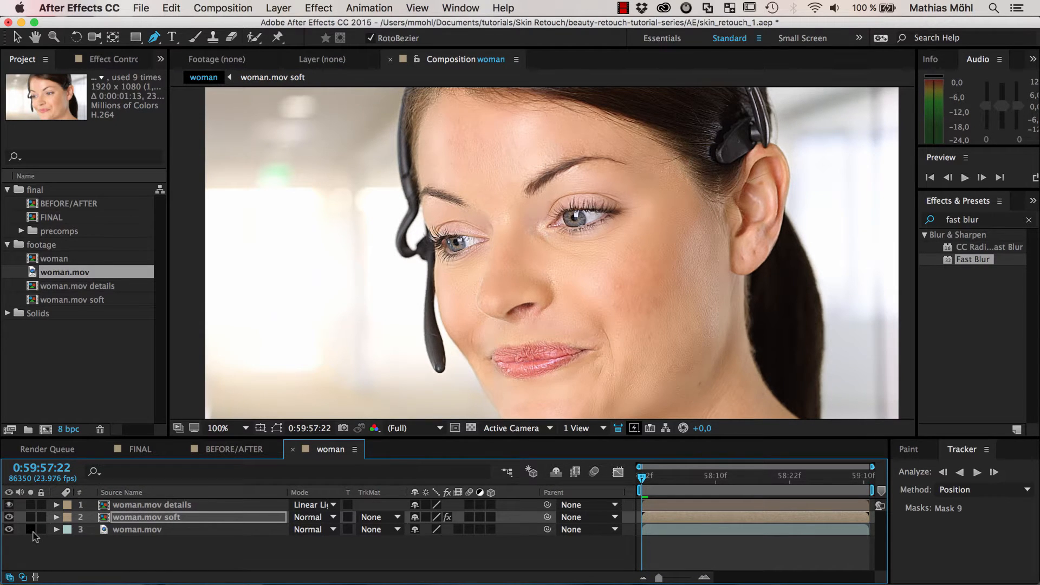
{"action": "left_click", "coordinate": [33, 531]}
{"action": "left_click", "coordinate": [32, 531]}
{"action": "left_click", "coordinate": [32, 531]}
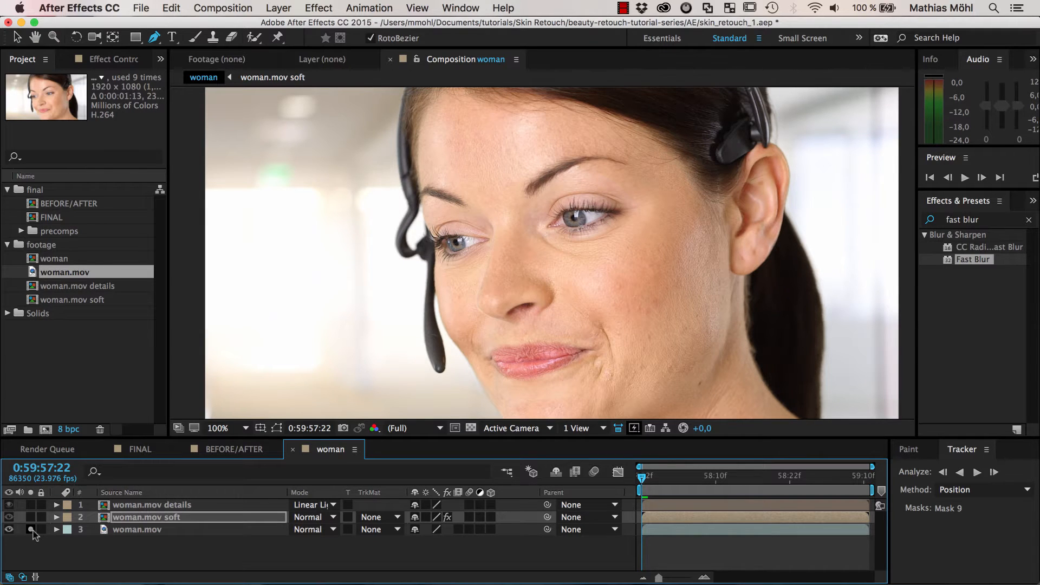
{"action": "left_click", "coordinate": [32, 532]}
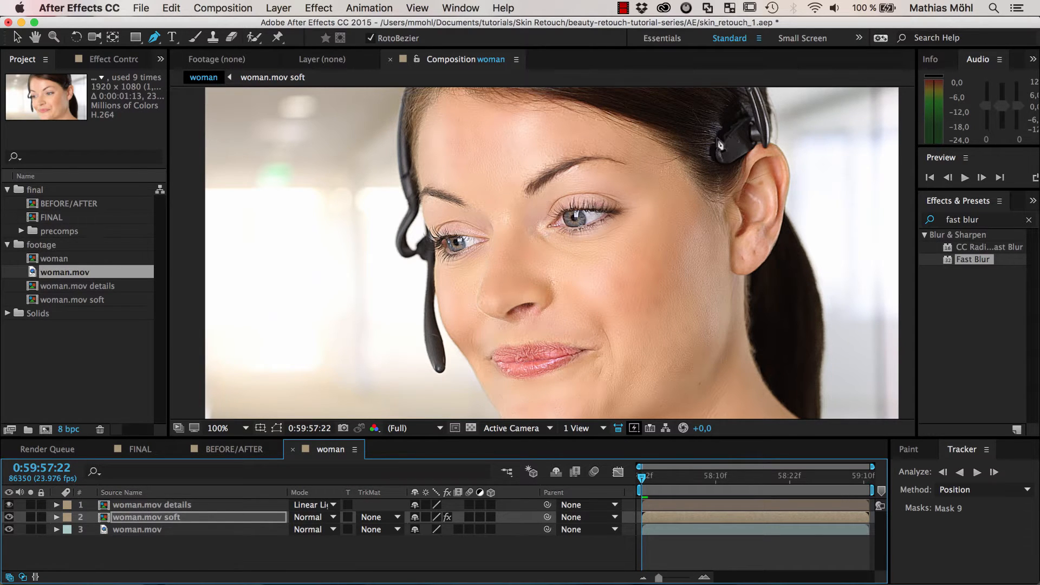
{"action": "left_click", "coordinate": [31, 530]}
{"action": "left_click", "coordinate": [33, 530]}
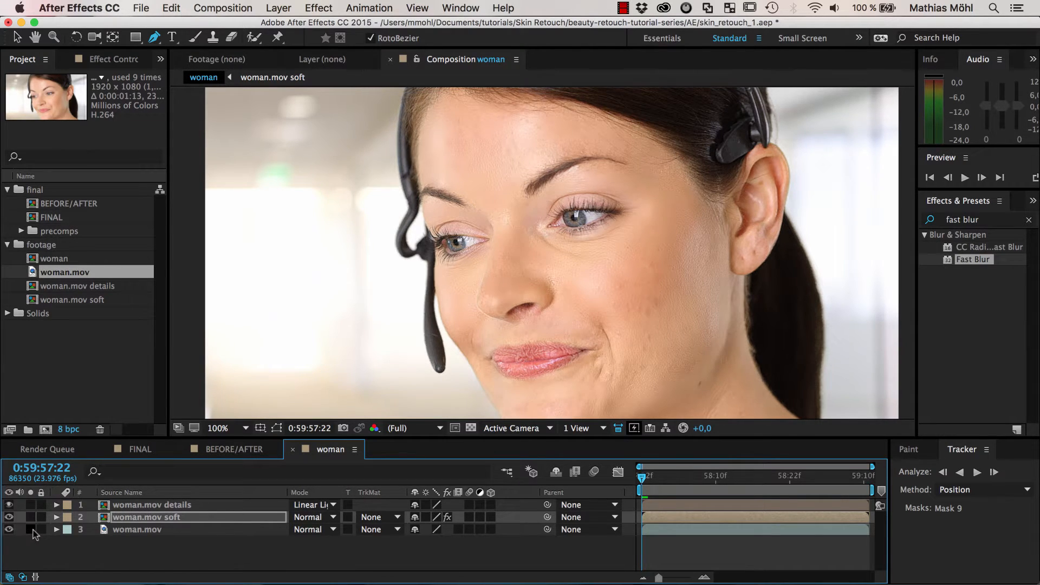
Compare the original woman.mov layer with the retouch, and isolate the masked soft layer together with the details layer
{"action": "left_click", "coordinate": [32, 530]}
{"action": "left_click", "coordinate": [37, 530]}
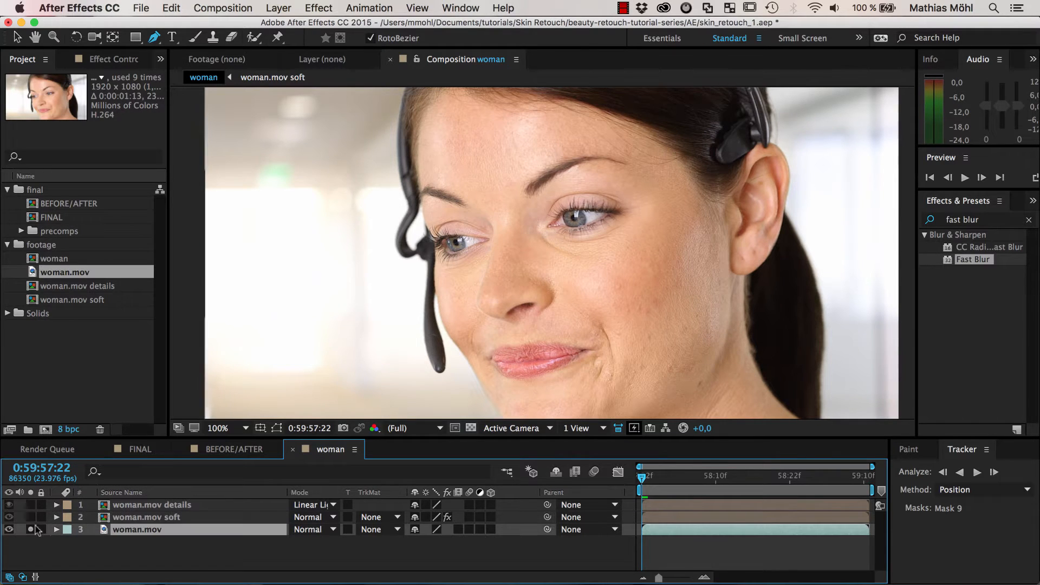
{"action": "left_click", "coordinate": [32, 530]}
{"action": "left_click", "coordinate": [32, 517]}
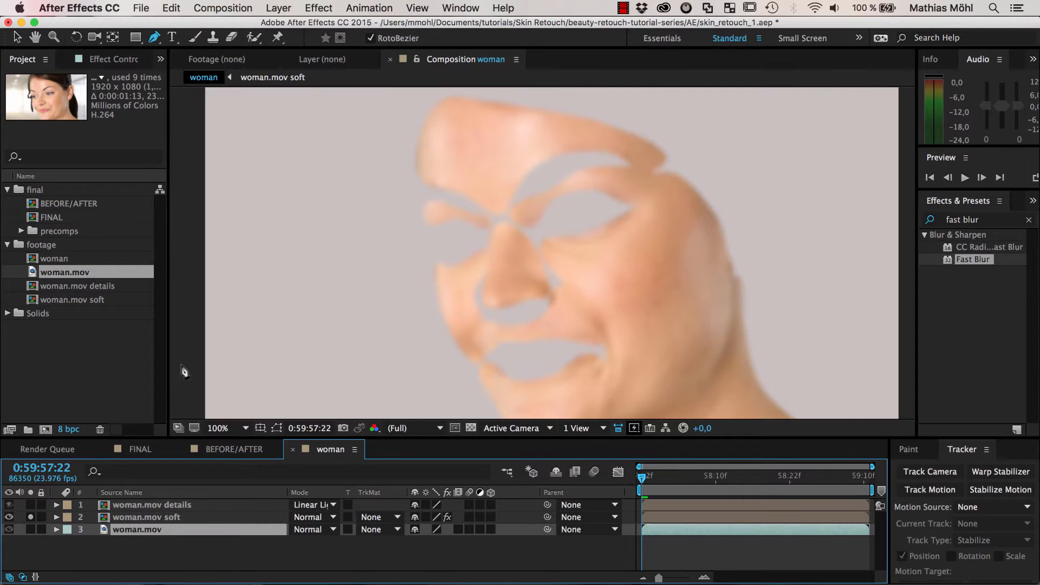
{"action": "left_click", "coordinate": [31, 505]}
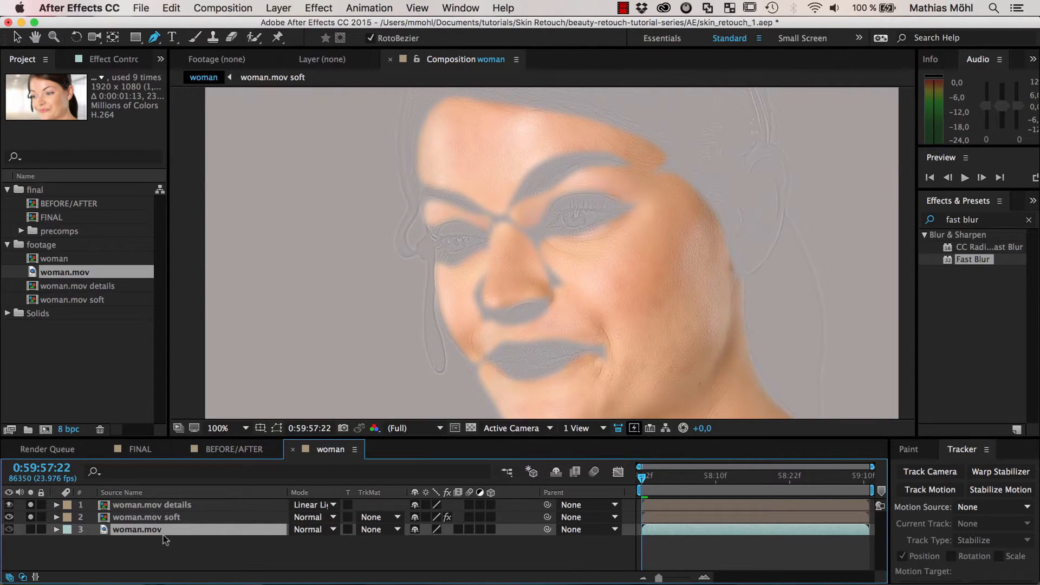
Toggle the solo state of the original woman.mov layer to compare the face with and without the underlying footage
{"action": "left_click", "coordinate": [31, 530]}
{"action": "left_click", "coordinate": [30, 531]}
{"action": "left_click", "coordinate": [30, 530]}
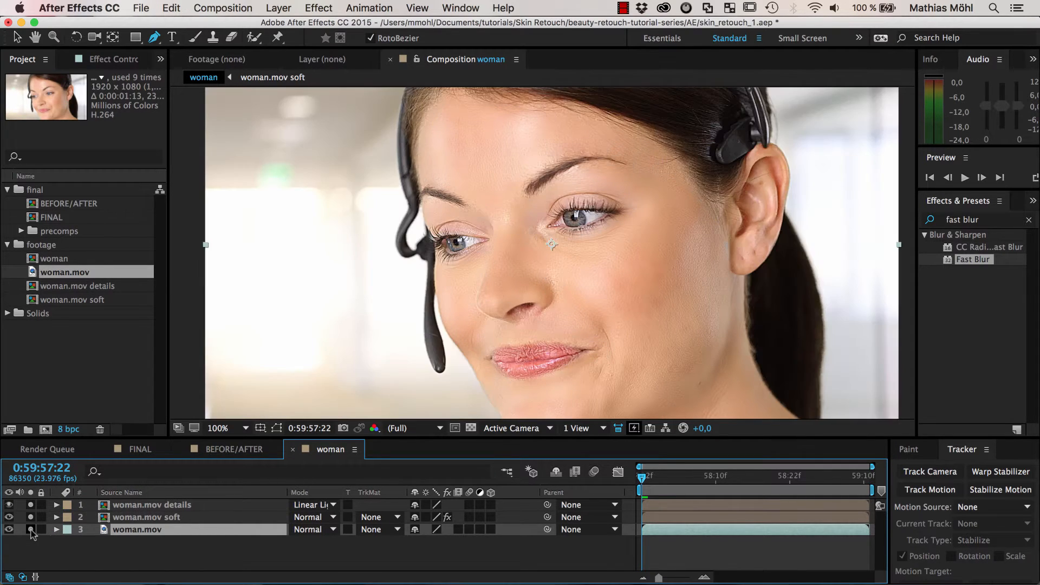
{"action": "left_click", "coordinate": [31, 530]}
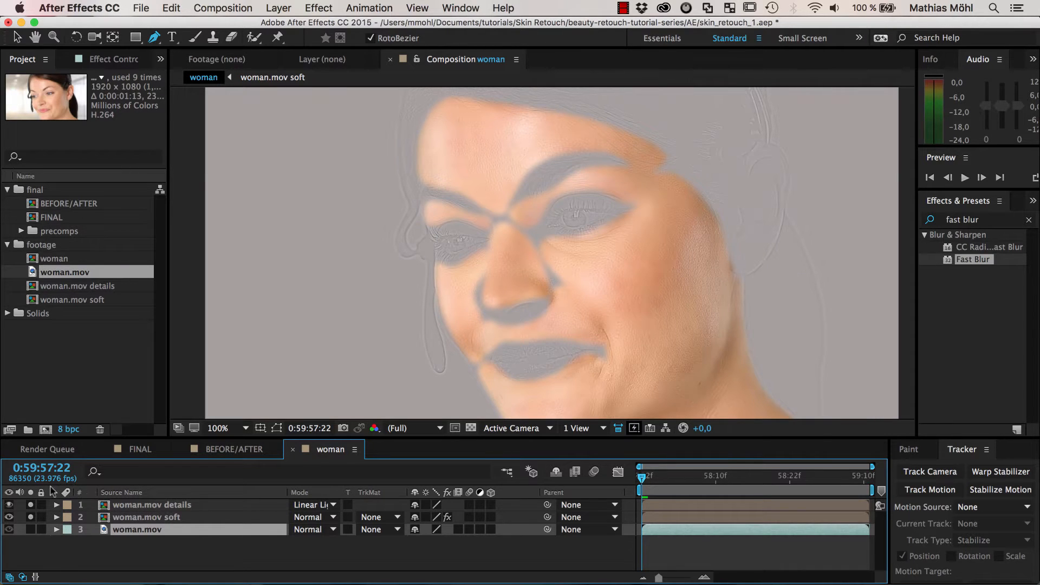
{"action": "left_click", "coordinate": [31, 531]}
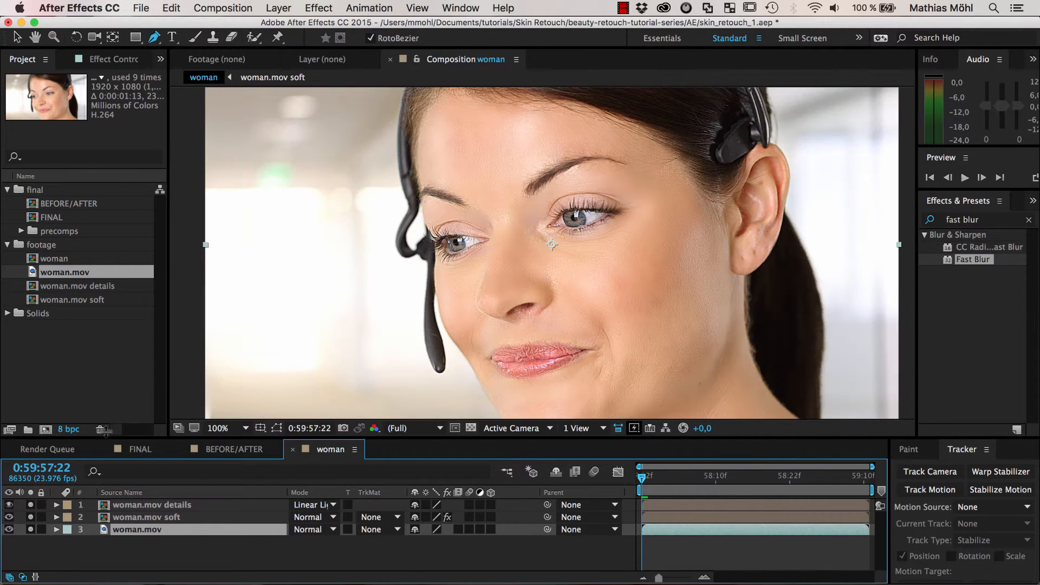
{"action": "left_click", "coordinate": [30, 529]}
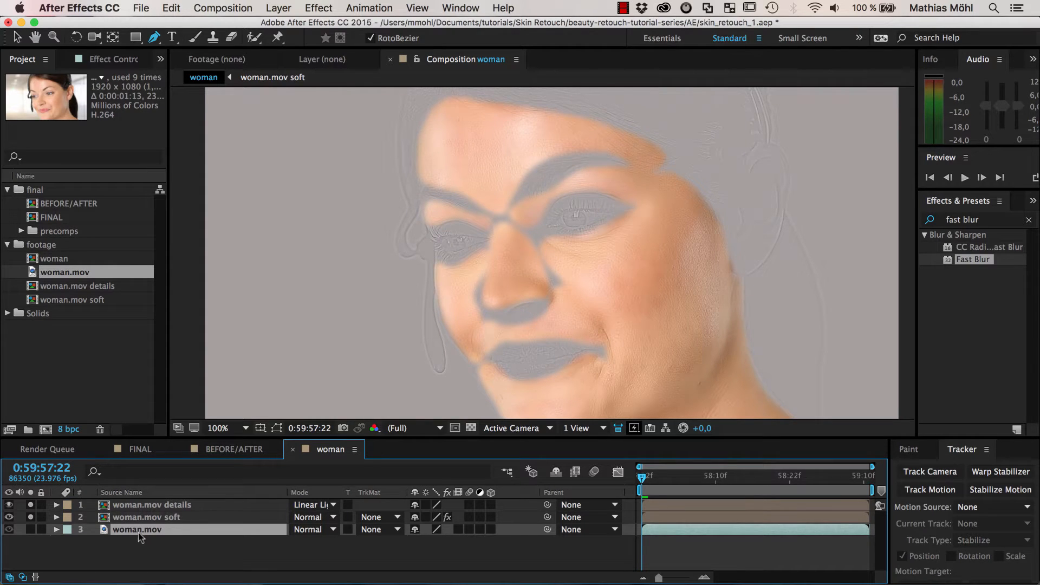
Duplicate the woman.mov soft layer and delete Mask 1 through Mask 9 from the lower copy
{"action": "left_click", "coordinate": [148, 518]}
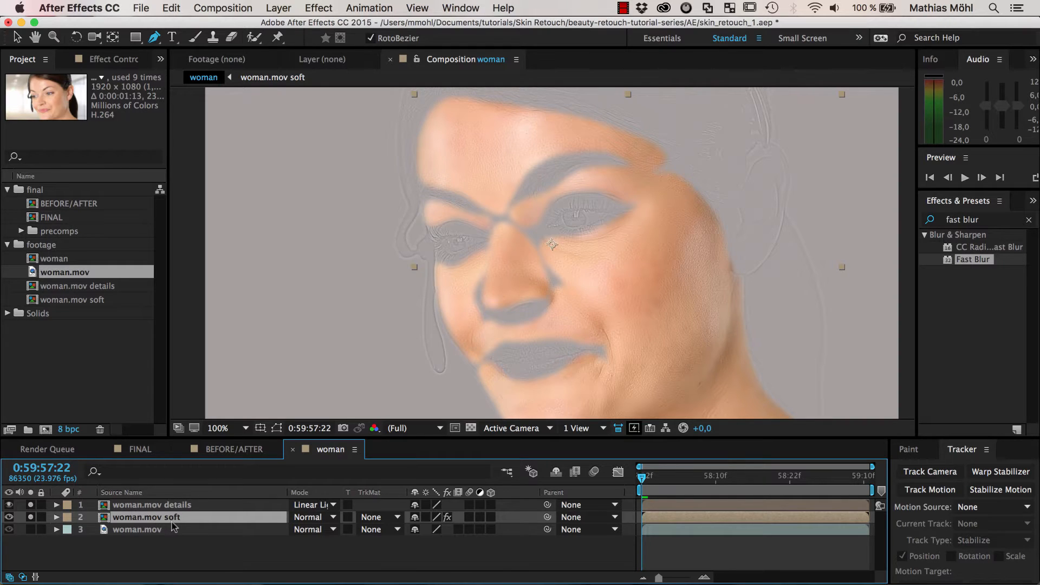
{"action": "key", "text": "super+d"}
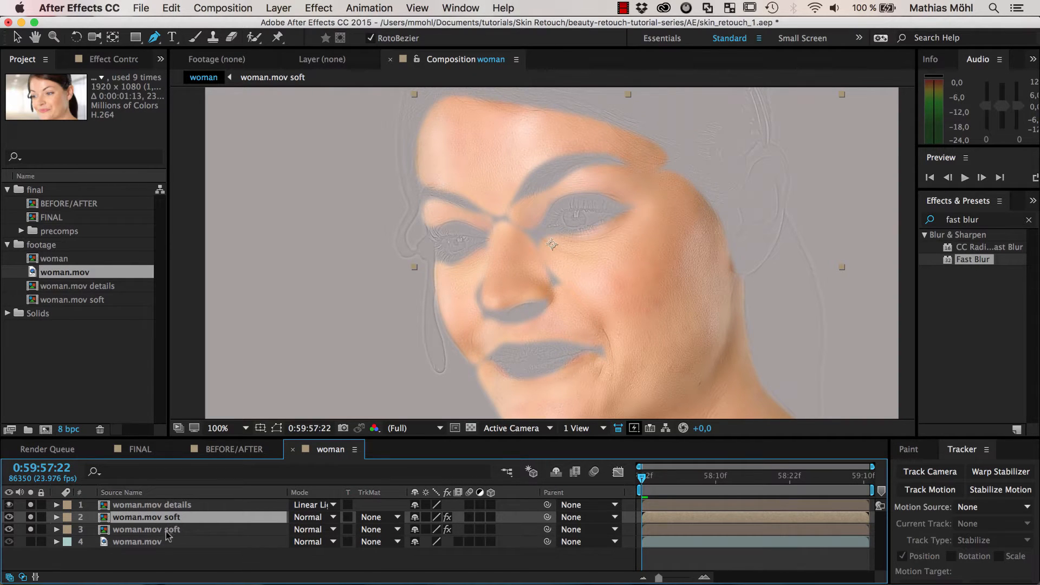
{"action": "left_click", "coordinate": [165, 530]}
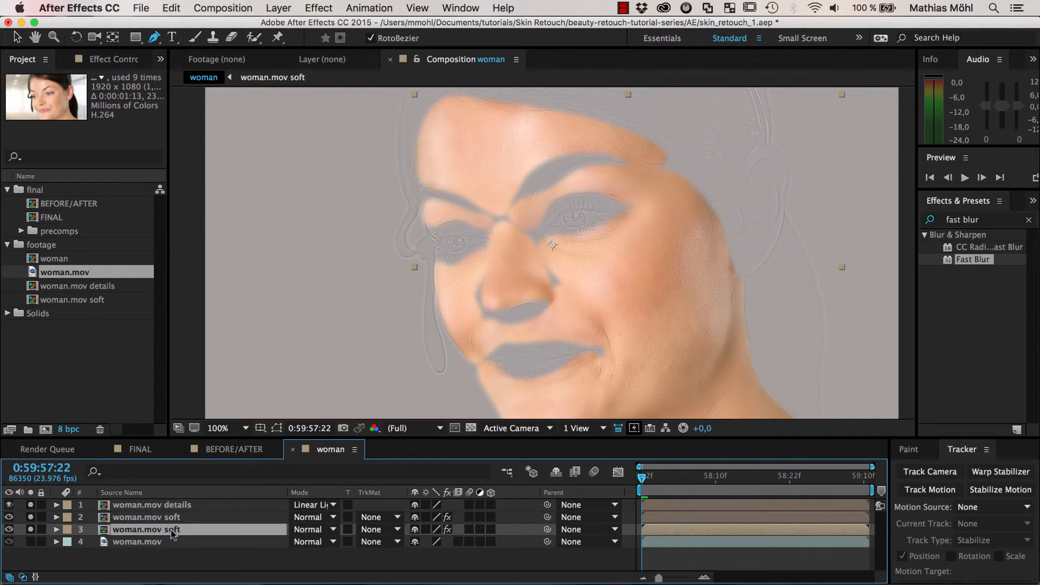
{"action": "key", "text": "m"}
{"action": "left_click", "coordinate": [104, 542]}
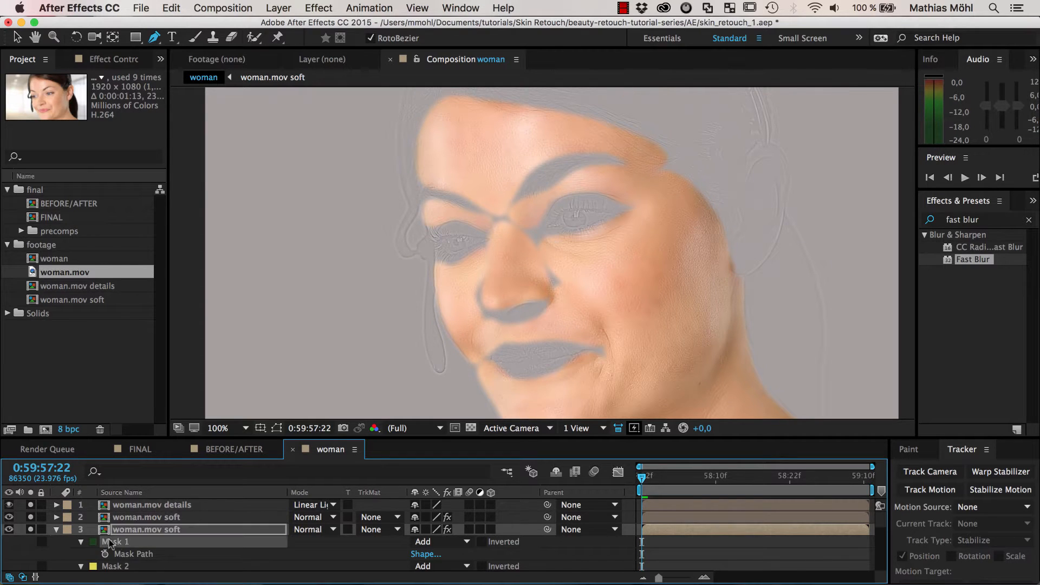
{"action": "scroll", "coordinate": [129, 550], "scroll_direction": "down", "scroll_amount": 8}
{"action": "left_click", "coordinate": [122, 539], "text": "shift"}
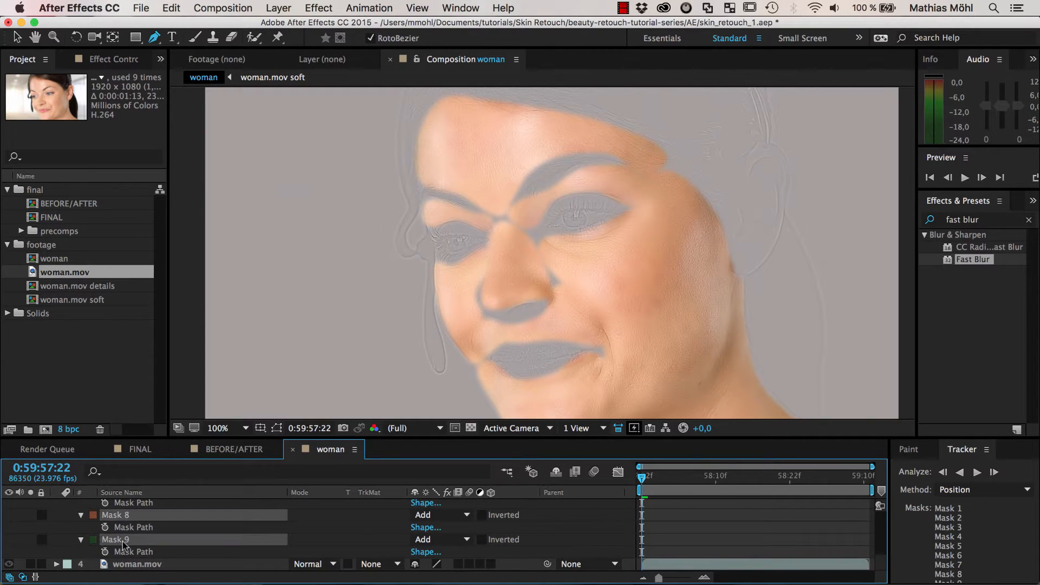
{"action": "key", "text": "Delete"}
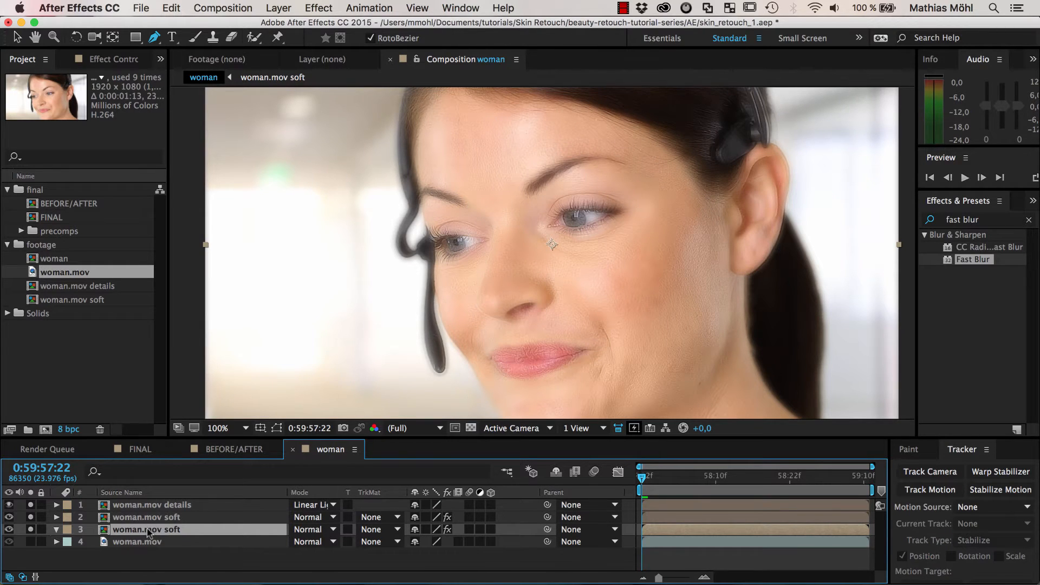
Remove the Fast Blur effect from the lower, unmasked woman.mov soft layer
{"action": "key", "text": "e"}
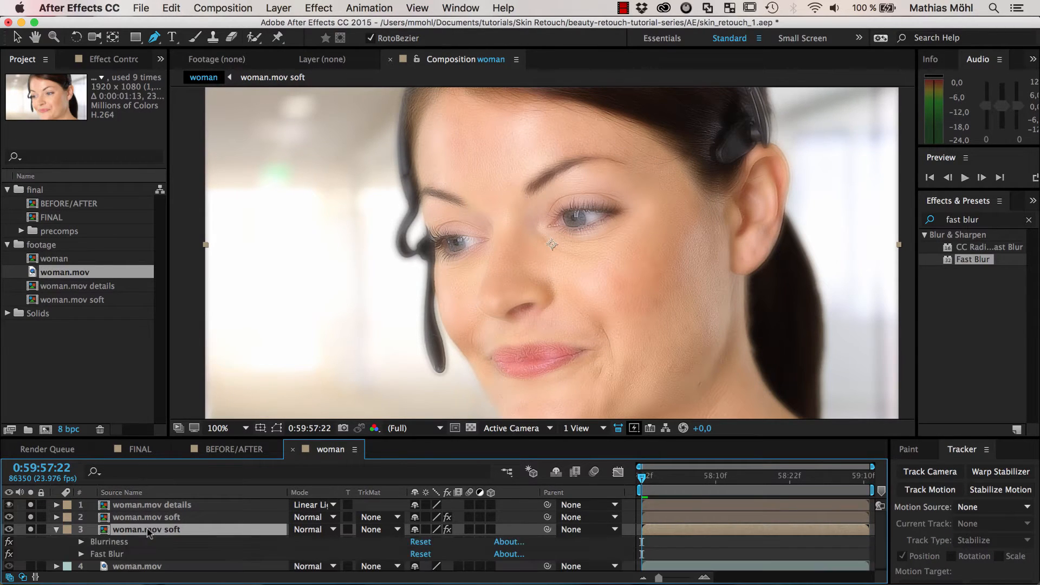
{"action": "left_click", "coordinate": [115, 555]}
{"action": "key", "text": "Delete"}
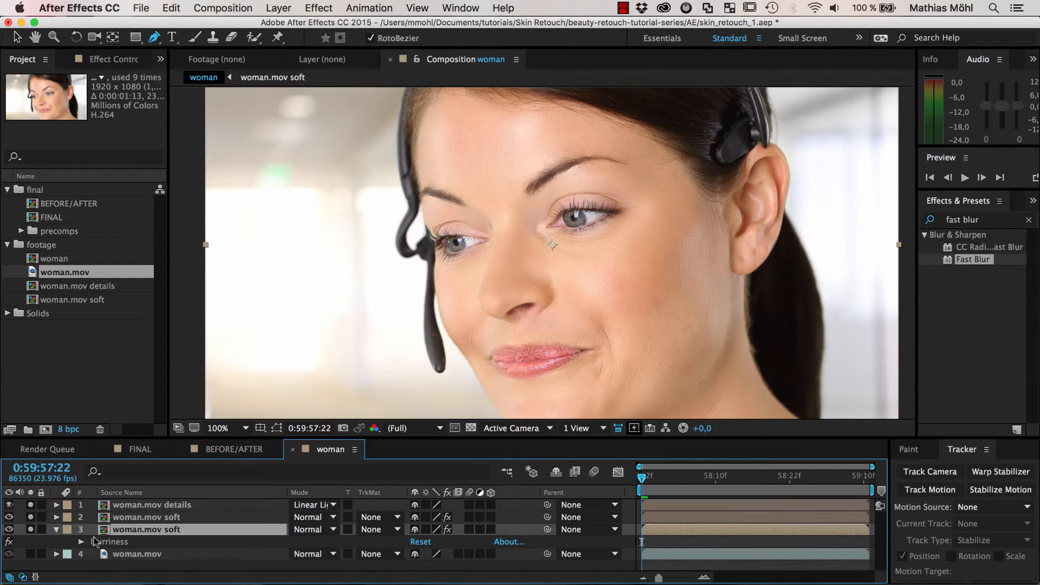
Clear all solo states, and solo the masked soft layer, the unmasked soft layer and the details layer one after another to examine the buildup
{"action": "left_click", "coordinate": [144, 520]}
{"action": "left_click", "coordinate": [147, 533]}
{"action": "left_click", "coordinate": [33, 518]}
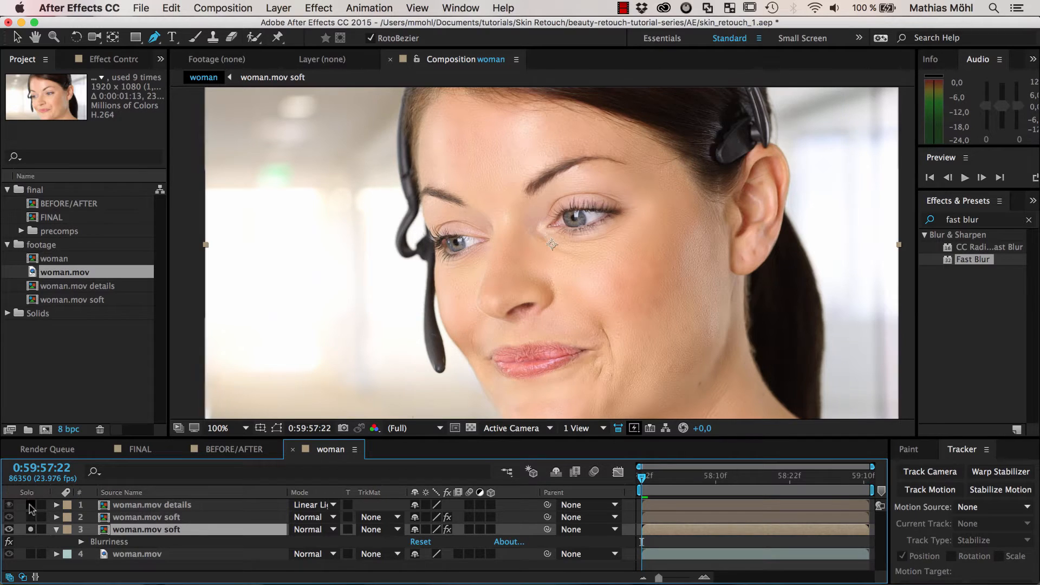
{"action": "left_click", "coordinate": [32, 504]}
{"action": "left_click", "coordinate": [31, 529]}
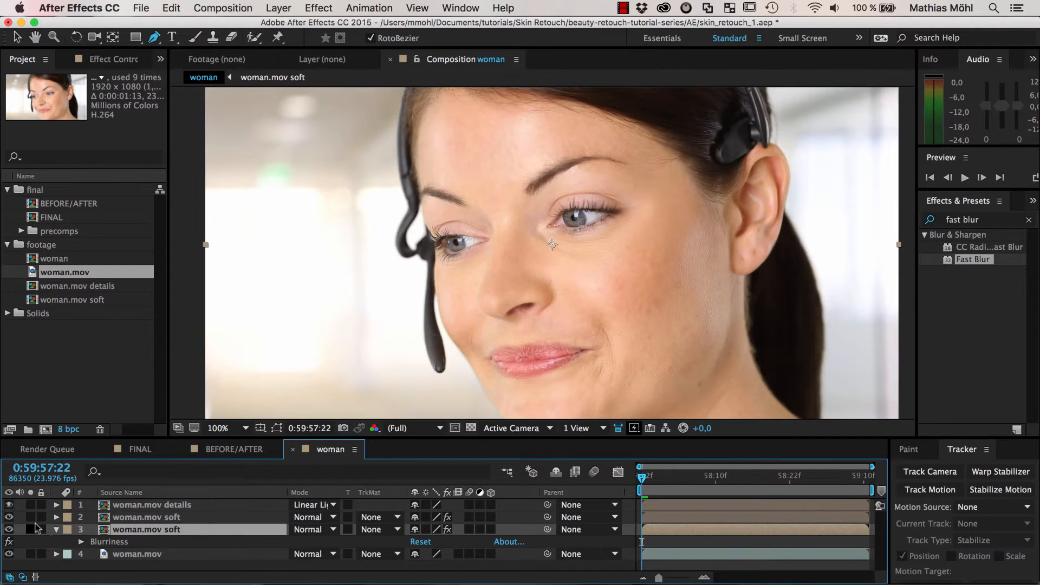
{"action": "left_click", "coordinate": [31, 517]}
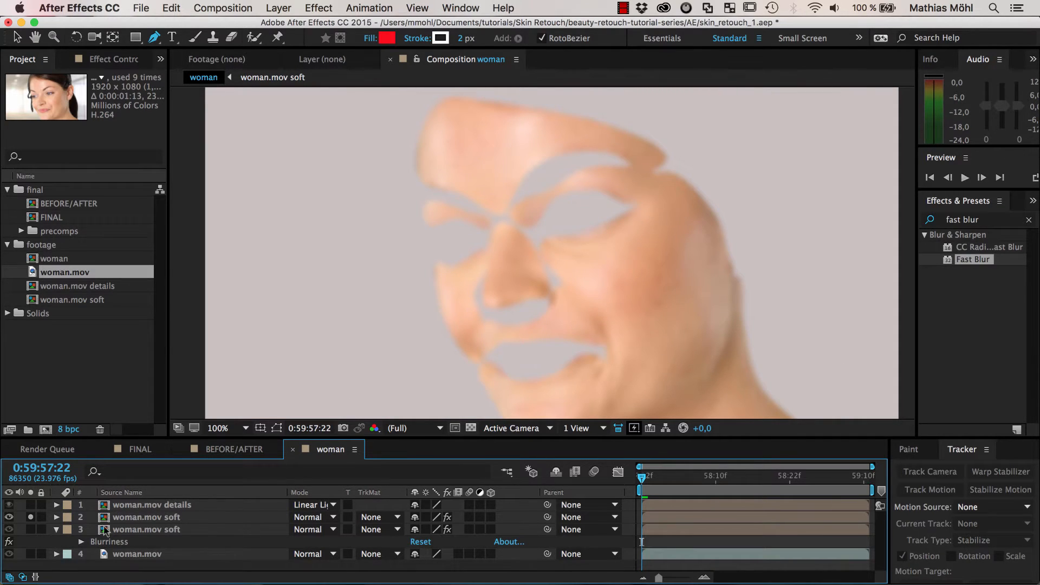
{"action": "left_click", "coordinate": [31, 530]}
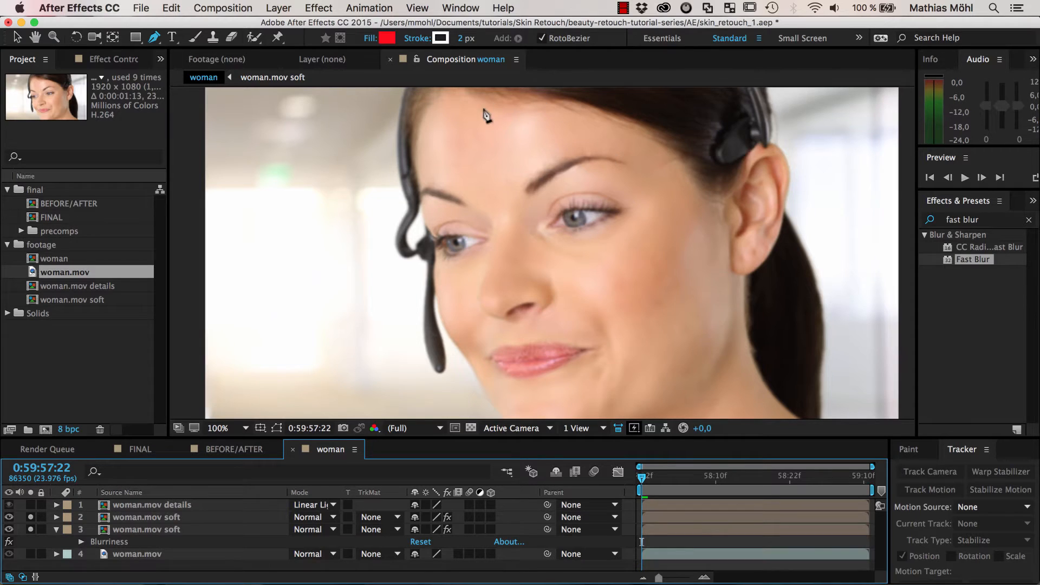
{"action": "left_click", "coordinate": [30, 505]}
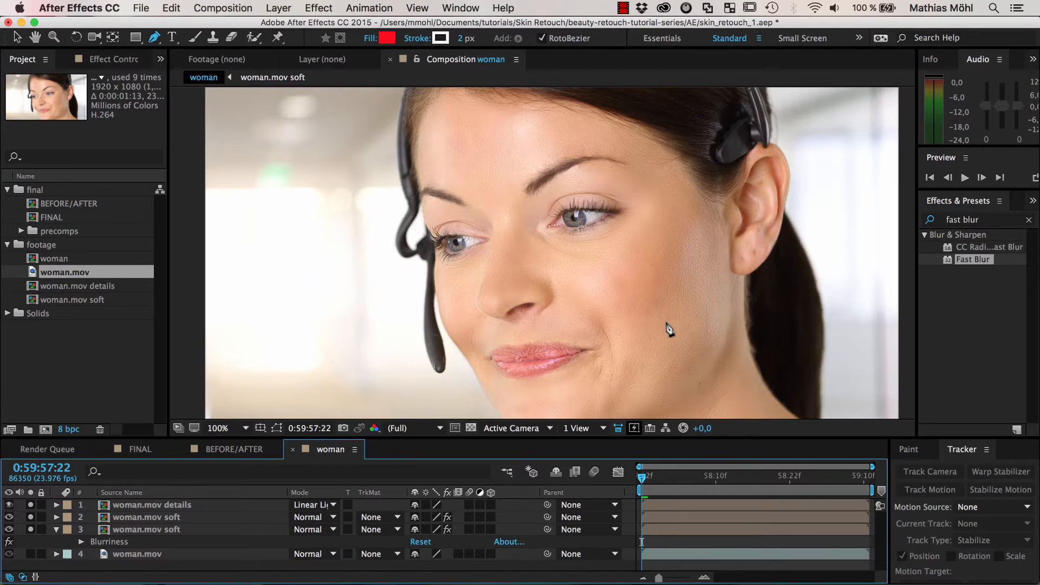
Raise the opacity of the woman.mov details layer to 100% to preview stronger texture, and set it back to 50%
{"action": "left_click", "coordinate": [160, 506]}
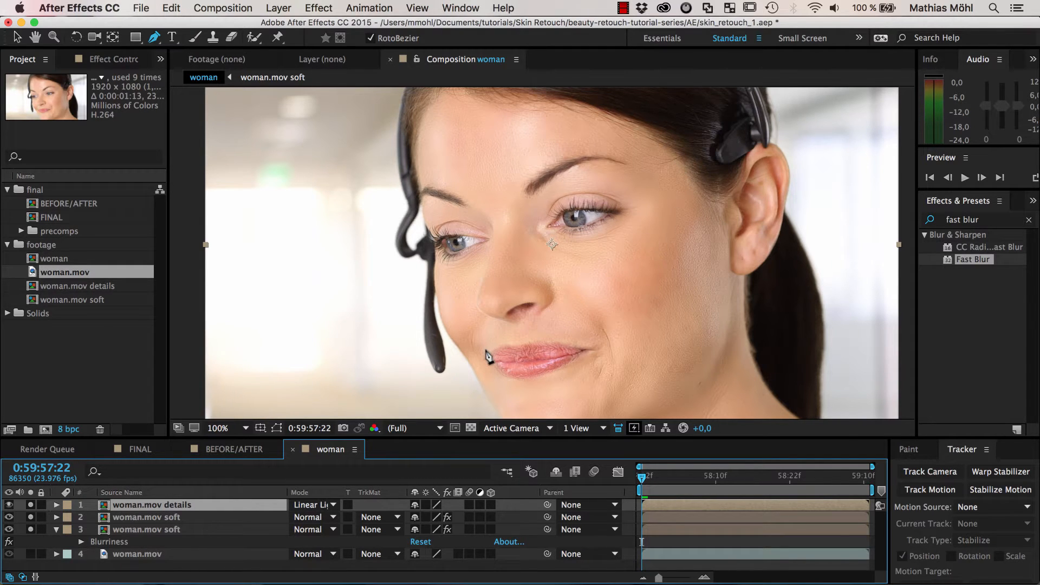
{"action": "key", "text": "t"}
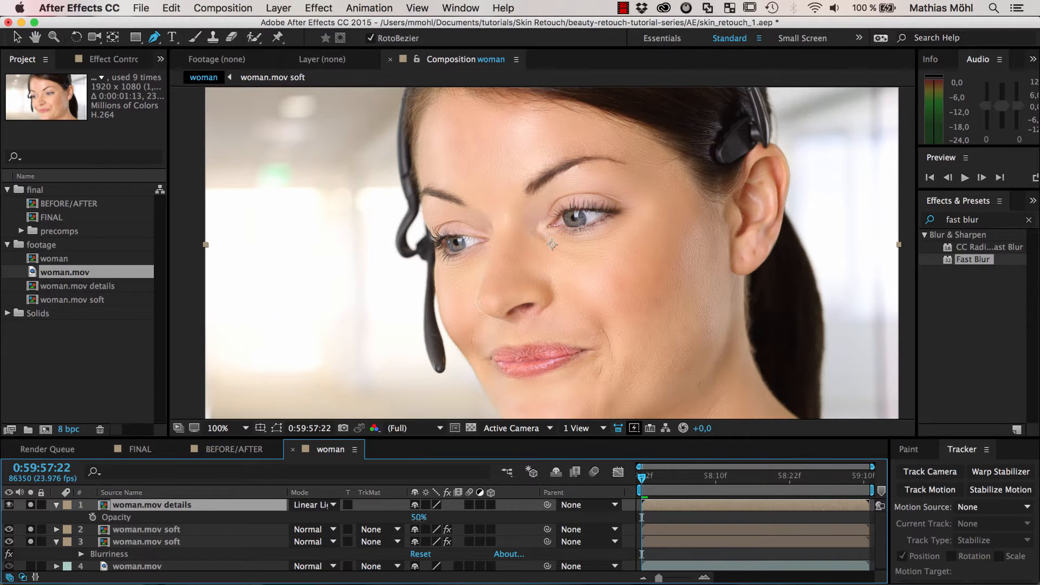
{"action": "left_click_drag", "start_coordinate": [418, 517], "coordinate": [508, 522]}
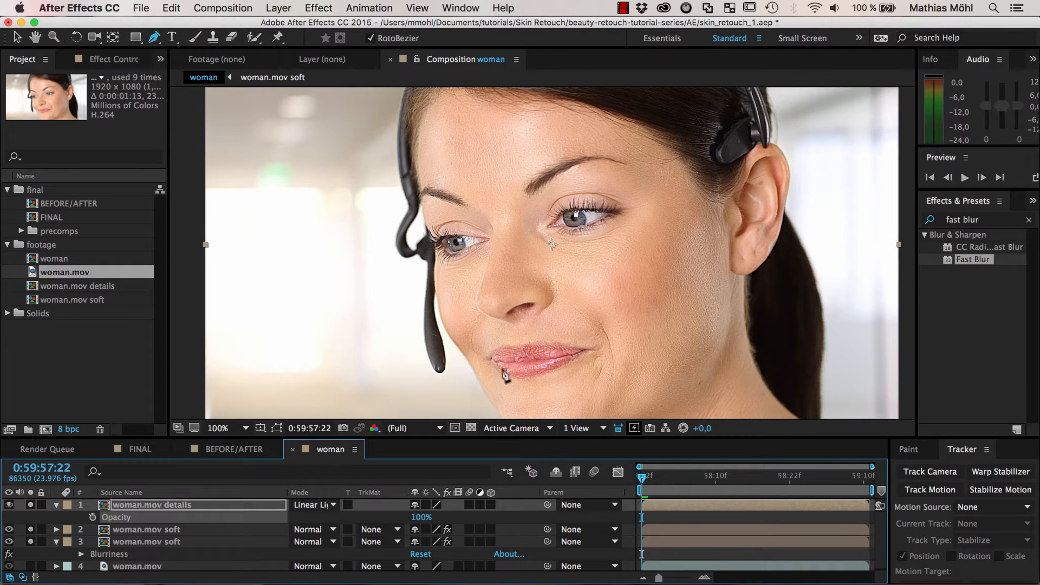
{"action": "left_click", "coordinate": [422, 518]}
{"action": "type", "text": "50"}
{"action": "key", "text": "Return"}
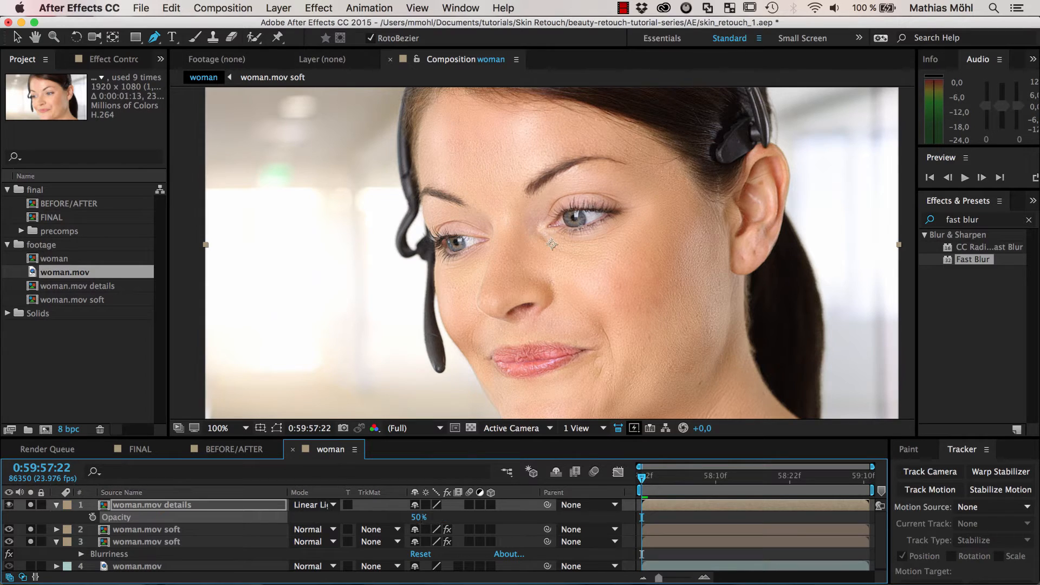
Lower the opacity of the woman.mov details layer to 0% to preview the skin without texture, and restore 50%
{"action": "left_click", "coordinate": [422, 518]}
{"action": "key", "text": "Return"}
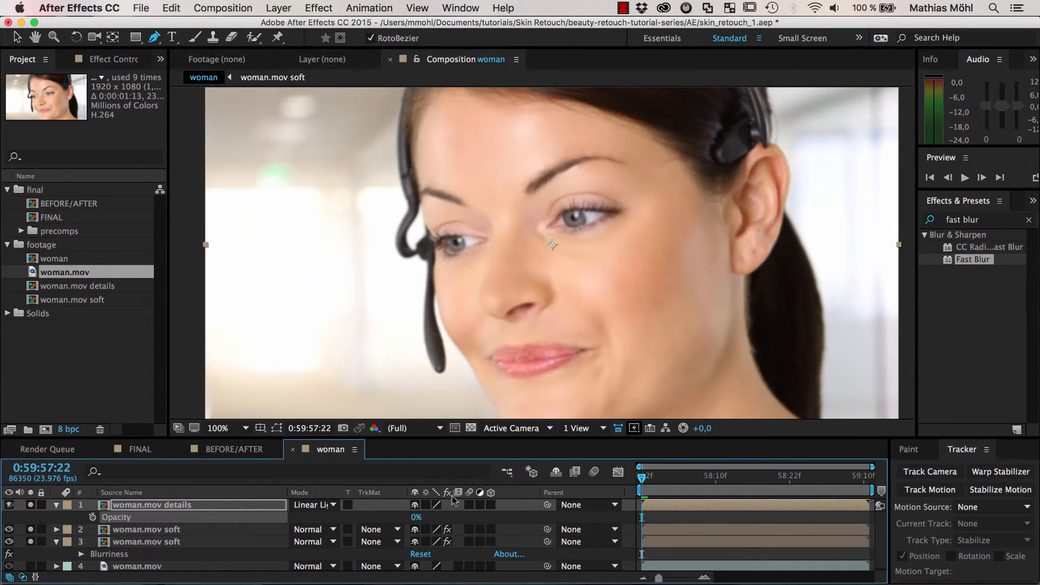
{"action": "left_click", "coordinate": [418, 521]}
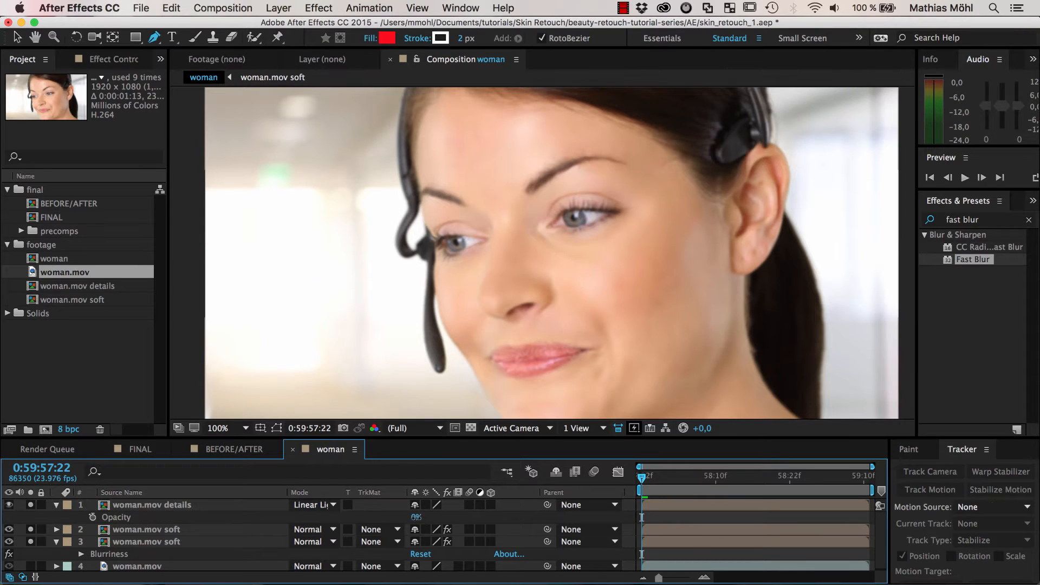
{"action": "left_click", "coordinate": [421, 517]}
{"action": "key", "text": "Return"}
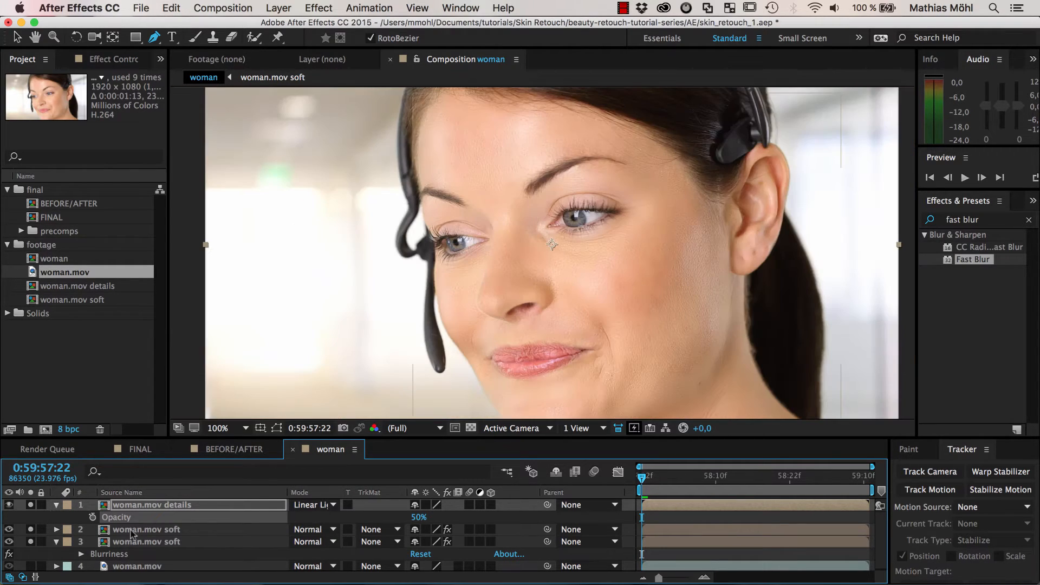
Unsolo the details layer and set the Blurriness slider of the upper, masked woman.mov soft layer to 18
{"action": "left_click", "coordinate": [156, 531]}
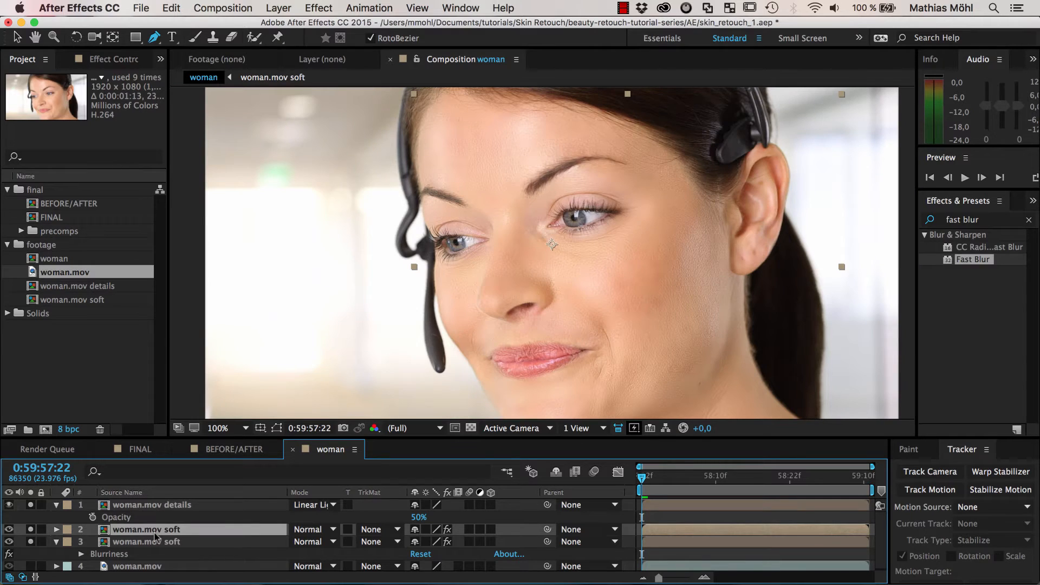
{"action": "key", "text": "e"}
{"action": "left_click", "coordinate": [115, 555]}
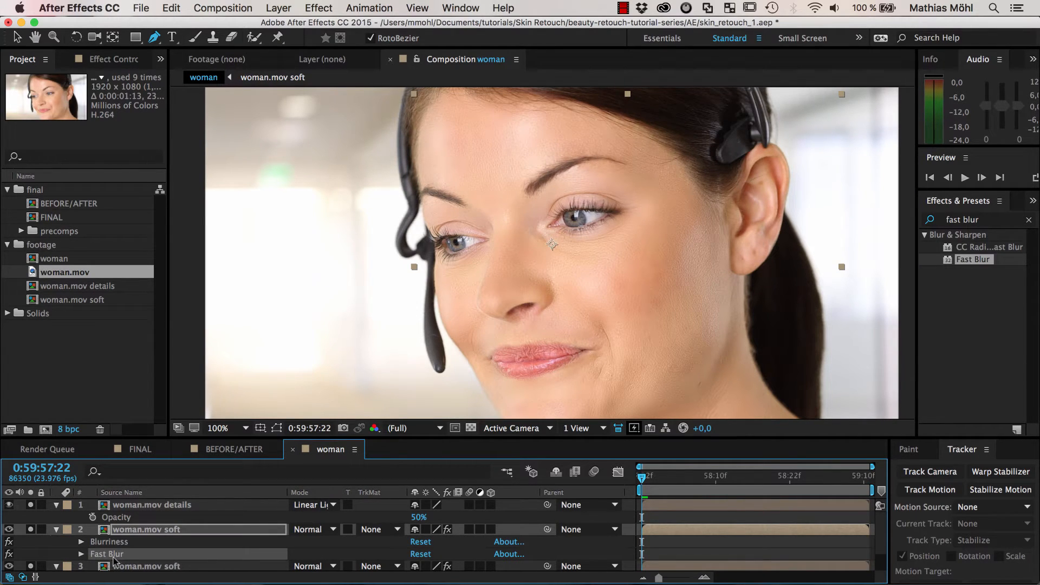
{"action": "left_click", "coordinate": [114, 544]}
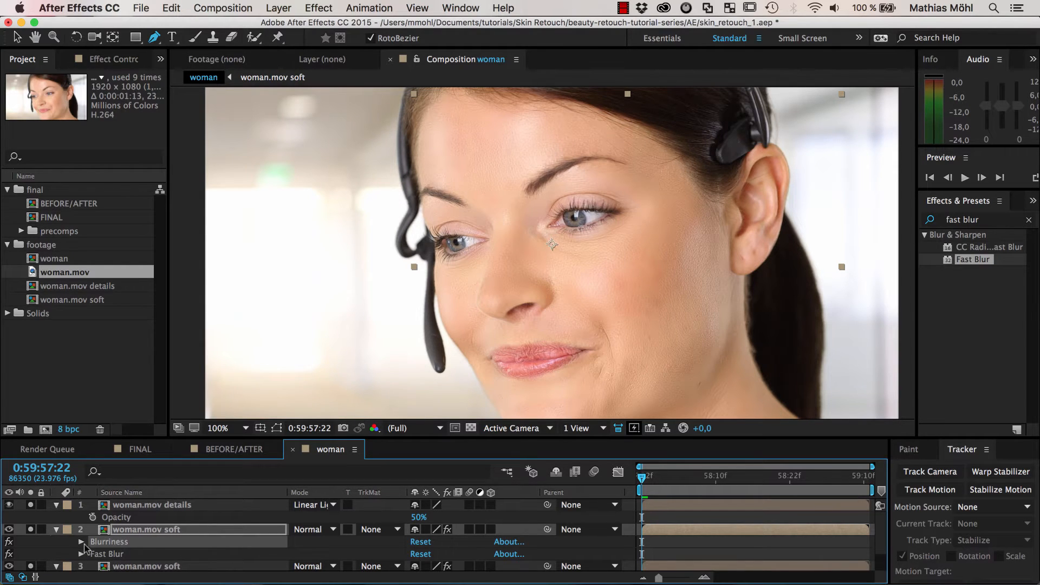
{"action": "left_click", "coordinate": [81, 542]}
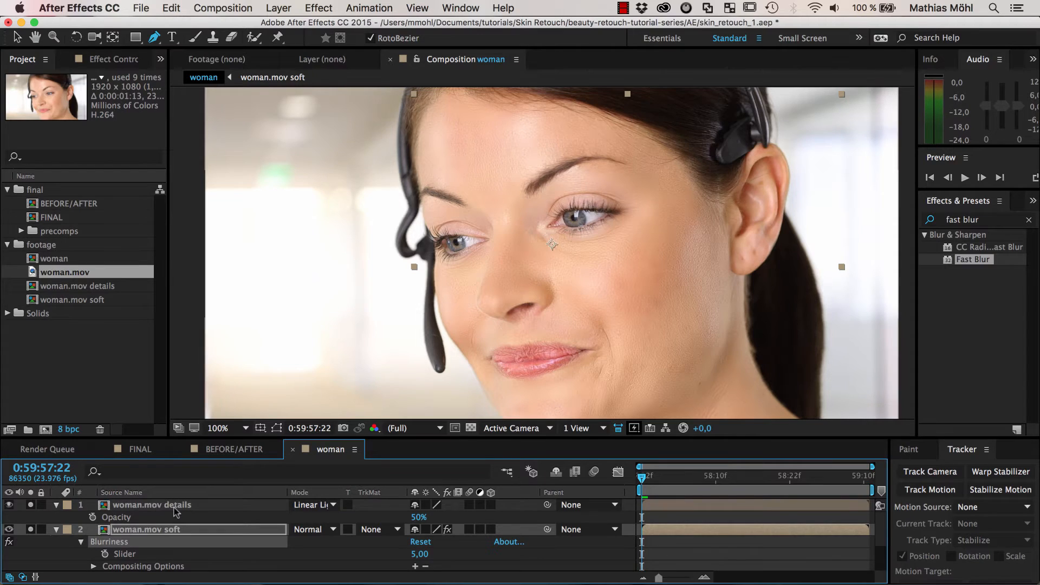
{"action": "left_click", "coordinate": [157, 506]}
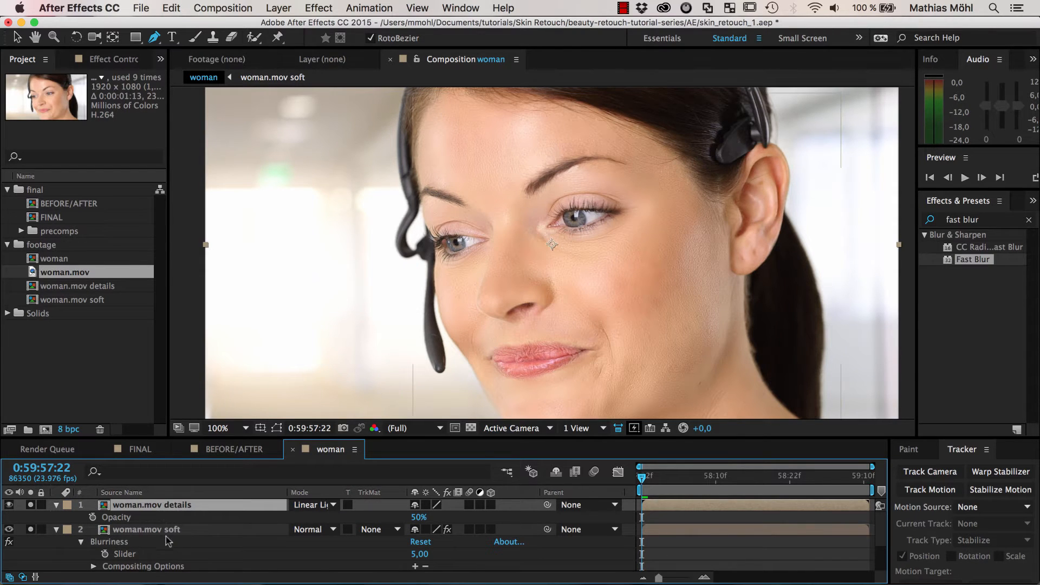
{"action": "left_click", "coordinate": [177, 532]}
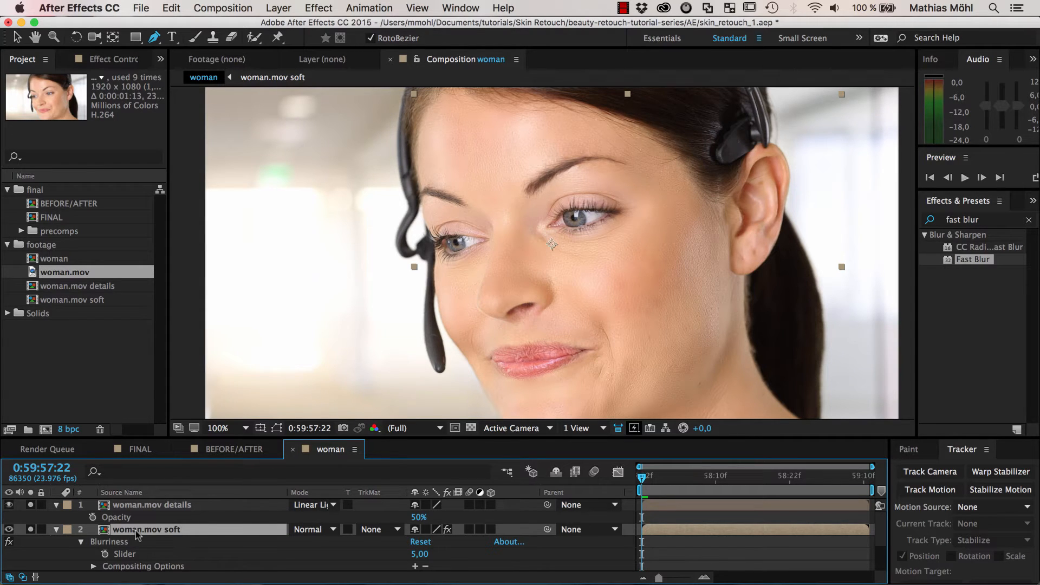
{"action": "left_click", "coordinate": [31, 529]}
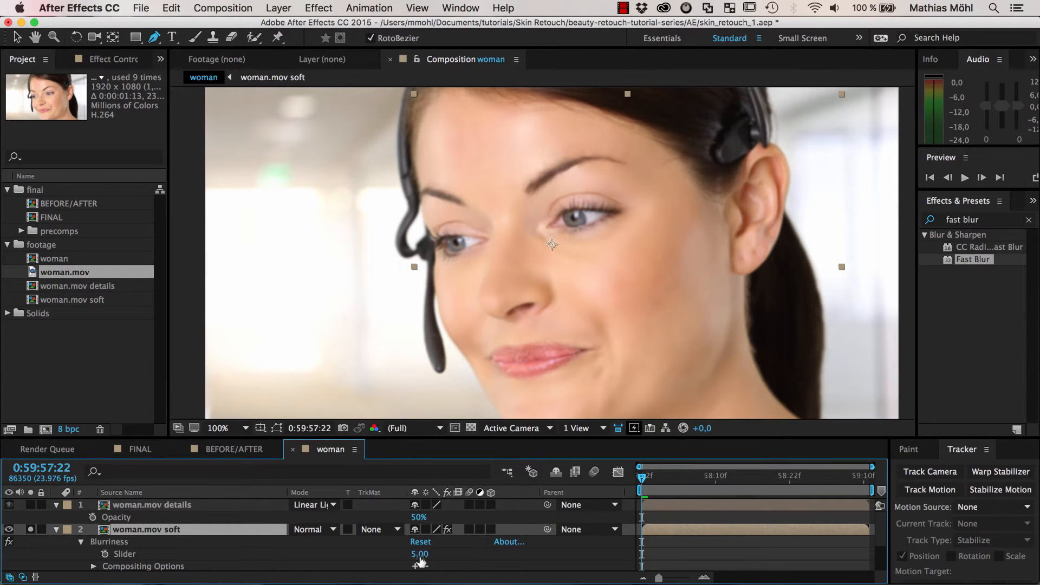
{"action": "left_click_drag", "start_coordinate": [420, 562], "coordinate": [432, 560]}
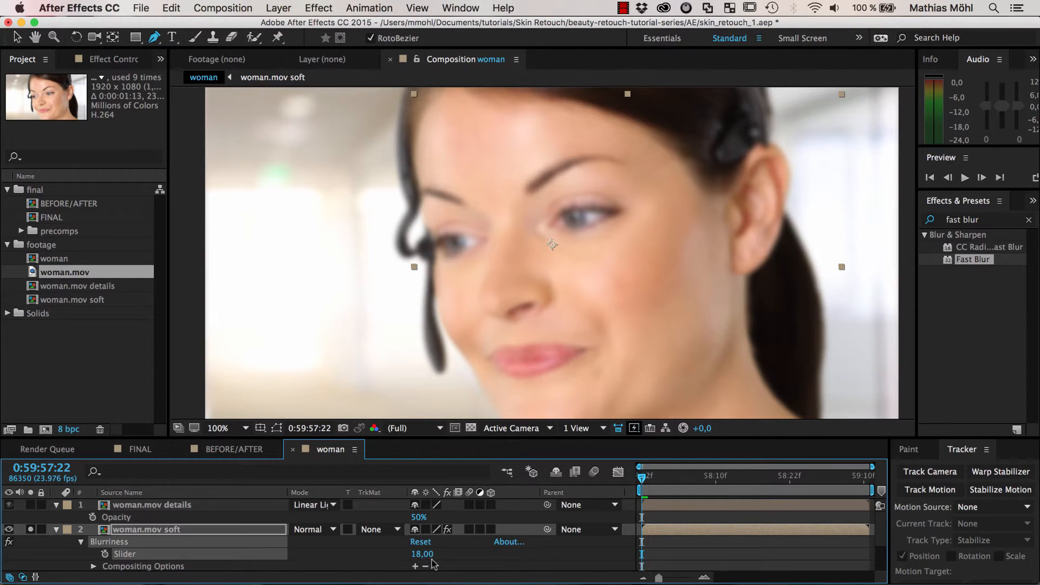
Solo the woman.mov details layer, clearing the other solo states, to examine the extracted details alone
{"action": "left_click", "coordinate": [30, 505], "text": "alt"}
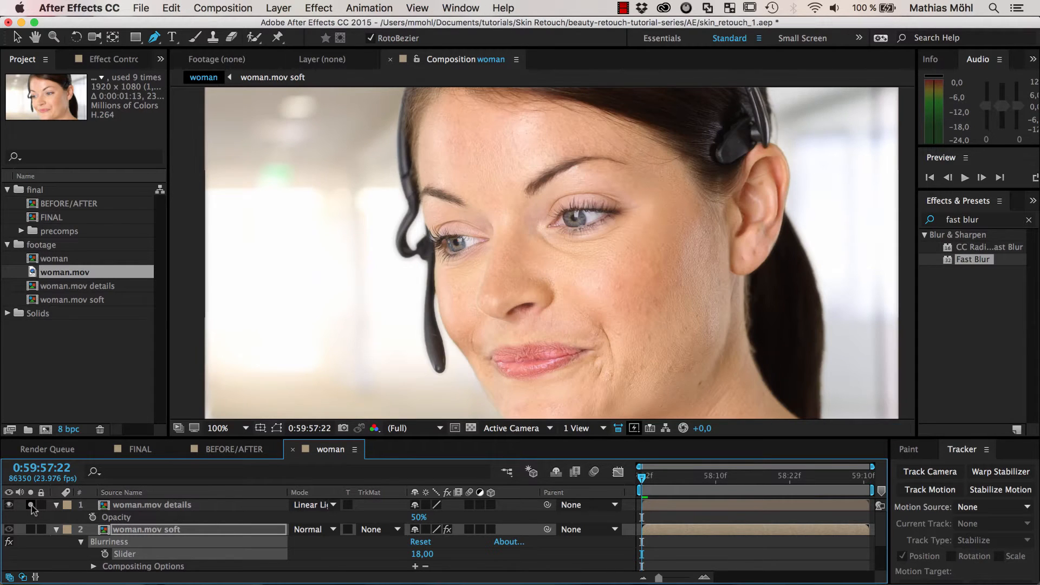
{"action": "scroll", "coordinate": [34, 508], "scroll_direction": "down", "scroll_amount": 2}
{"action": "left_click", "coordinate": [31, 542]}
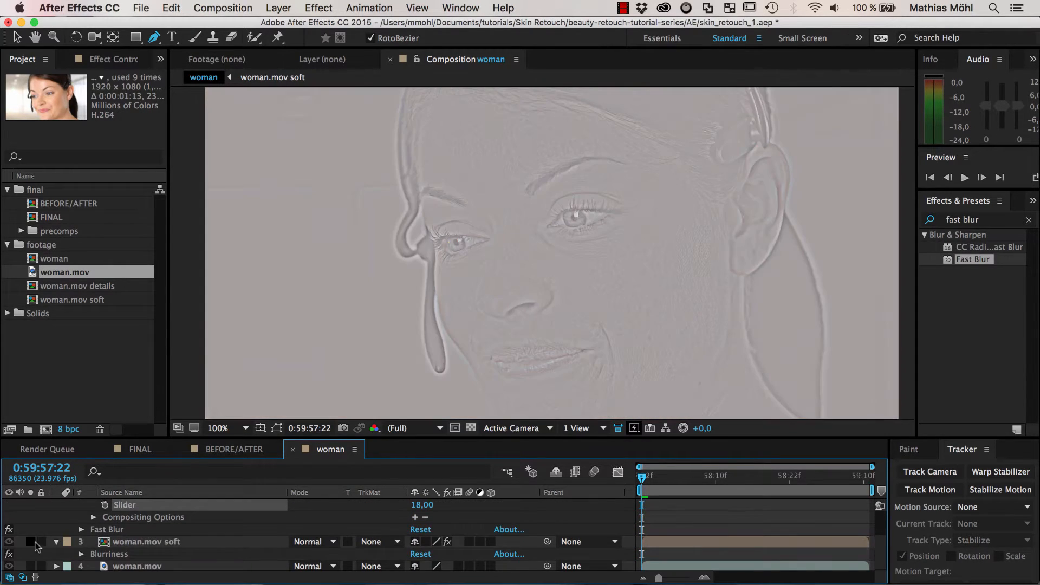
{"action": "scroll", "coordinate": [39, 540], "scroll_direction": "up", "scroll_amount": 2}
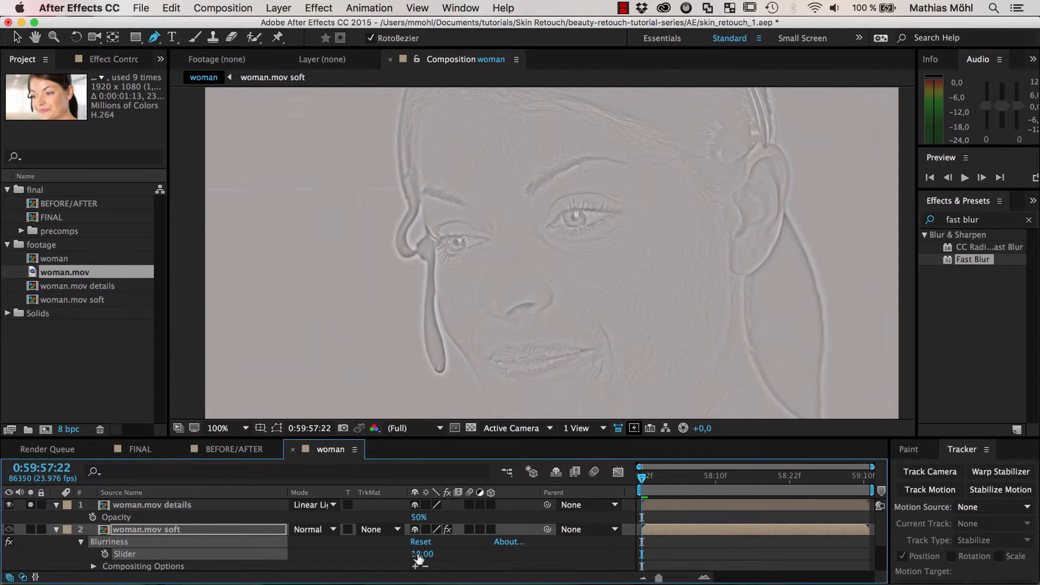
Try Blurriness slider values of 40, 5, 27, 23 and 30 on the upper woman.mov soft layer to compare the extracted details
{"action": "mouse_move", "coordinate": [419, 554]}
{"action": "left_mouse_down"}
{"action": "mouse_move", "coordinate": [465, 560]}
{"action": "mouse_move", "coordinate": [400, 553]}
{"action": "left_mouse_up"}
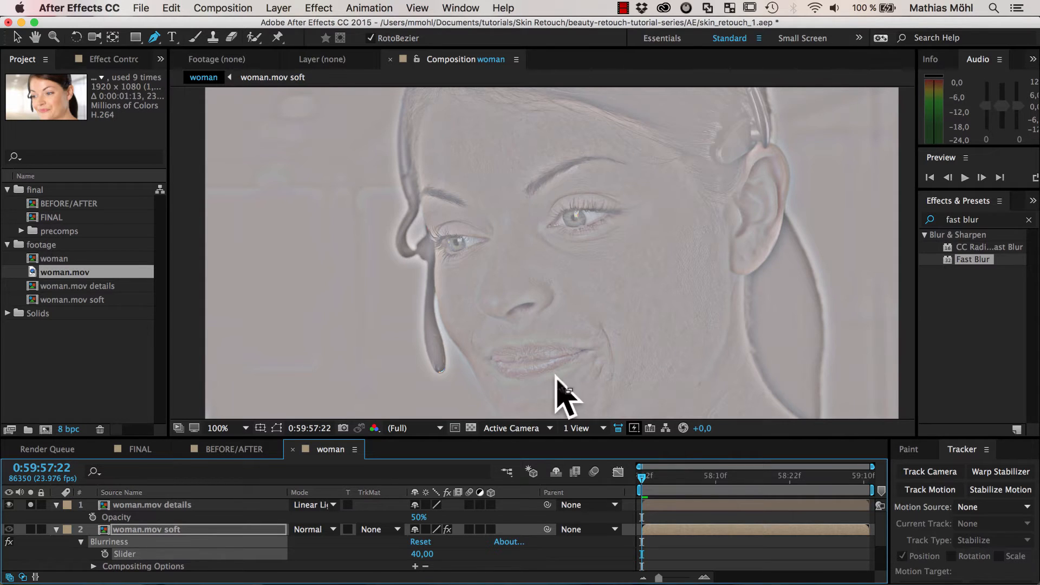
{"action": "left_click_drag", "start_coordinate": [420, 555], "coordinate": [399, 554]}
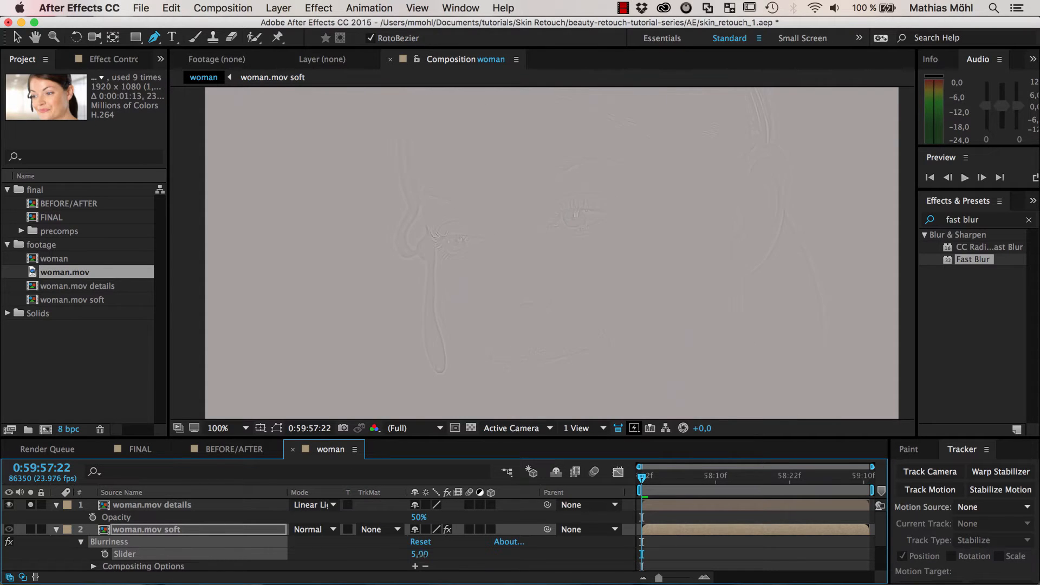
{"action": "left_click_drag", "start_coordinate": [420, 553], "coordinate": [439, 557]}
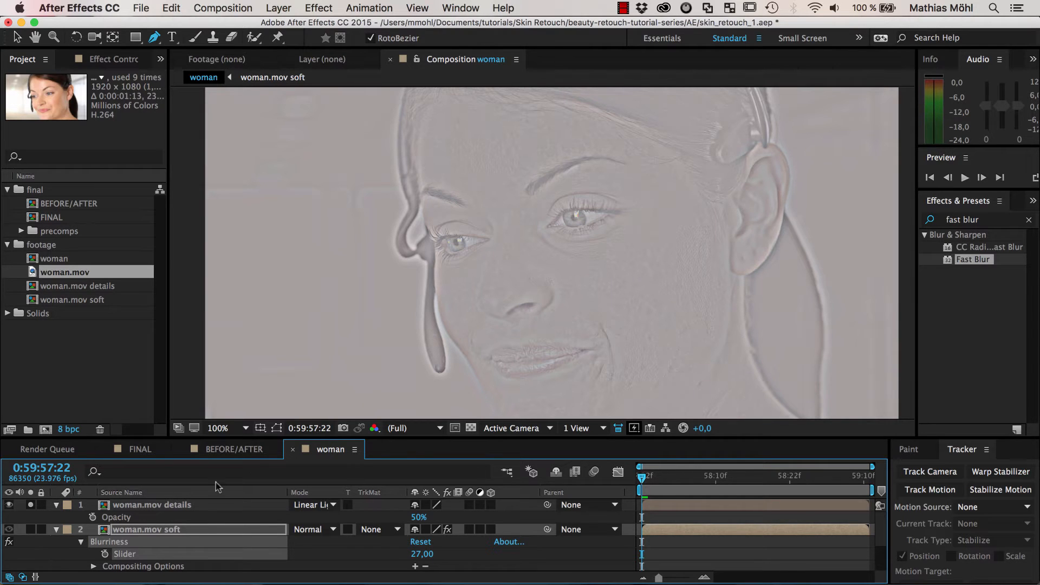
{"action": "left_click_drag", "start_coordinate": [422, 555], "coordinate": [386, 569]}
{"action": "left_click", "coordinate": [419, 554]}
{"action": "left_click", "coordinate": [180, 535]}
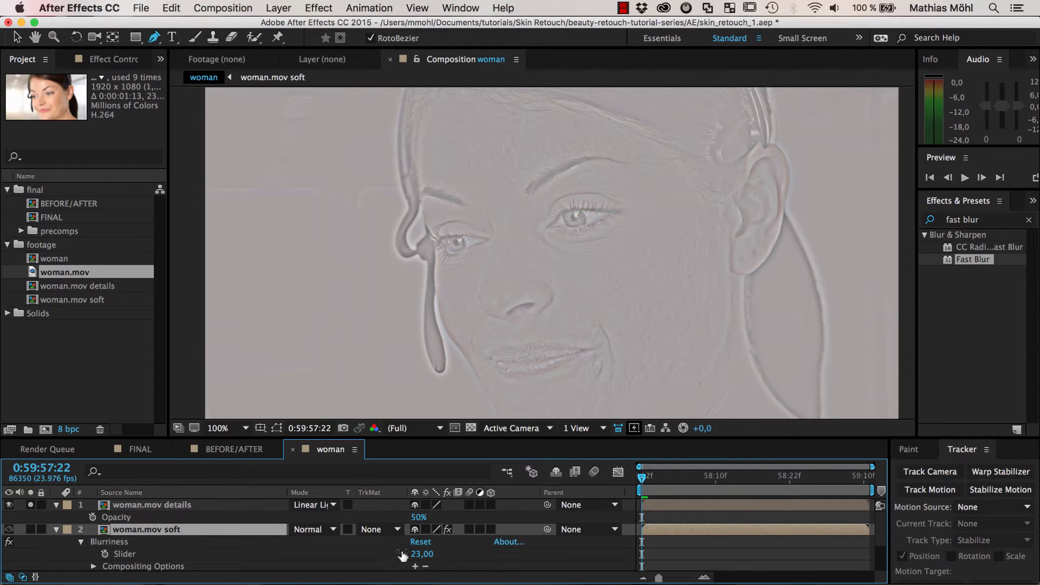
{"action": "left_click_drag", "start_coordinate": [418, 556], "coordinate": [421, 556]}
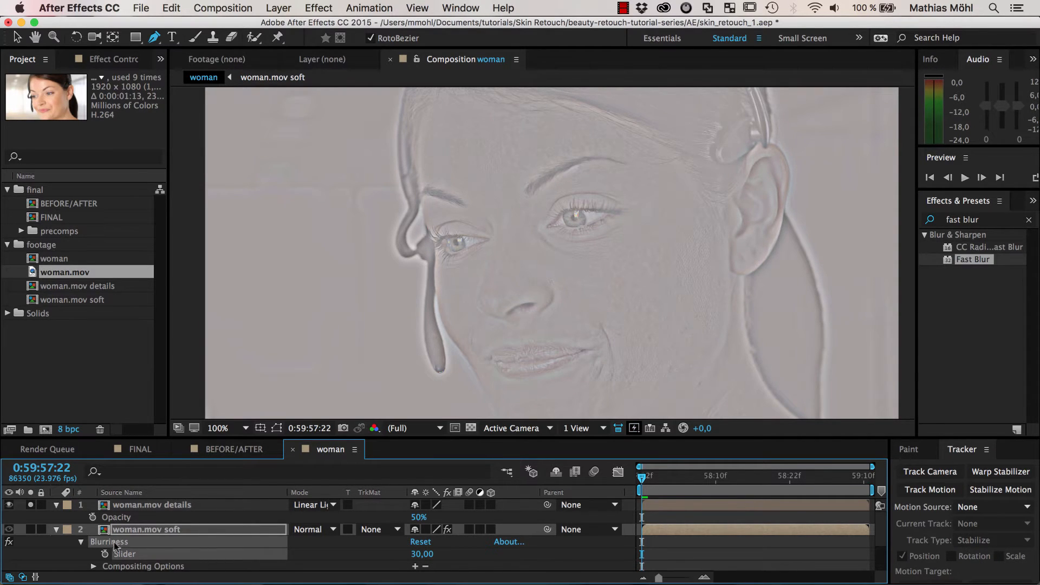
Set the Blurriness slider of the upper woman.mov soft layer to 5, collapse that layer and unsolo the details layer
{"action": "left_click", "coordinate": [420, 554]}
{"action": "type", "text": "5"}
{"action": "key", "text": "Return"}
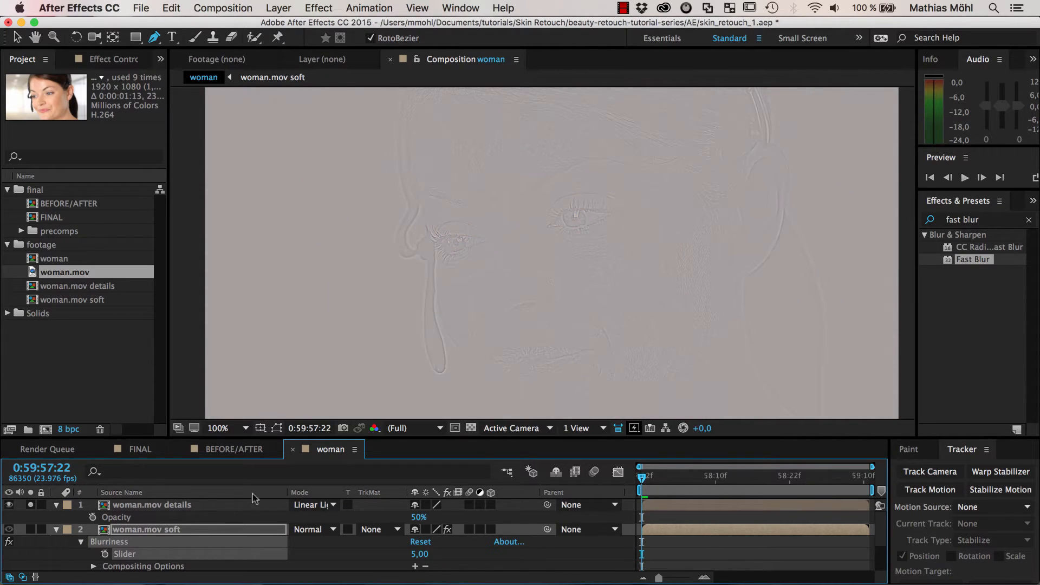
{"action": "left_click", "coordinate": [56, 530]}
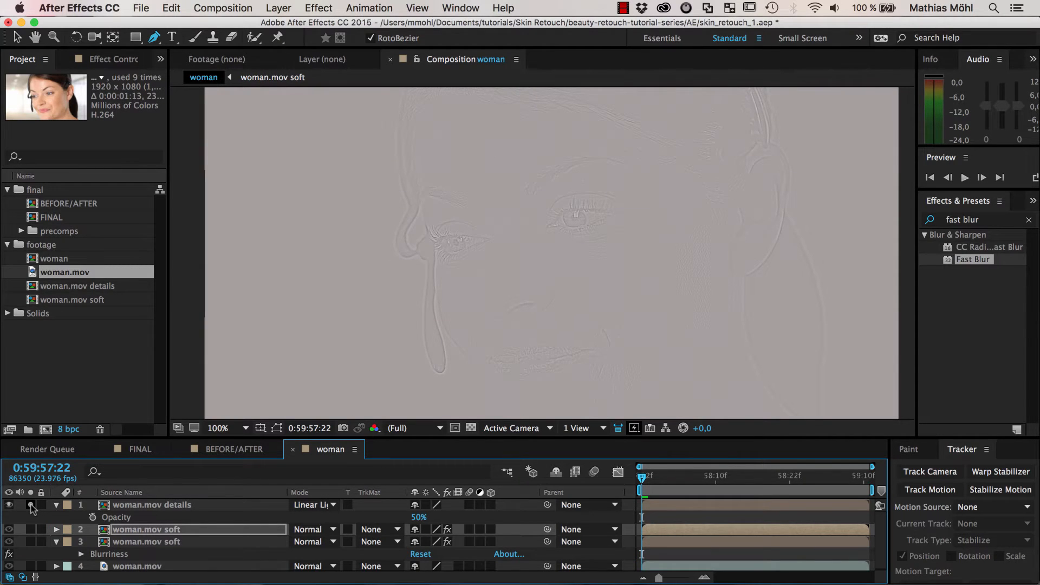
{"action": "left_click", "coordinate": [31, 505]}
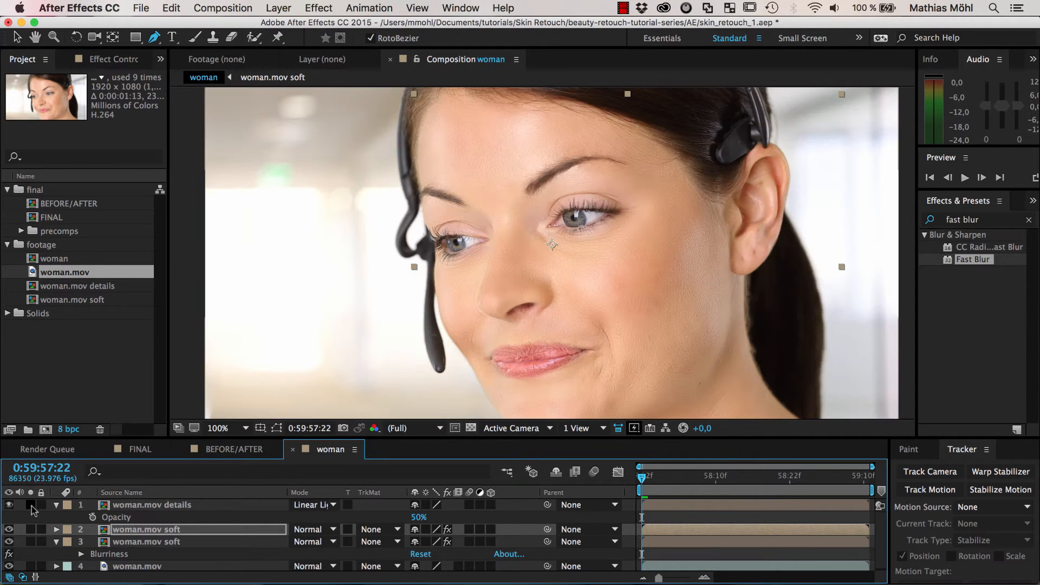
Solo the masked and the unmasked woman.mov soft layers in turn to compare them, and leave both unsoloed
{"action": "left_click", "coordinate": [156, 544]}
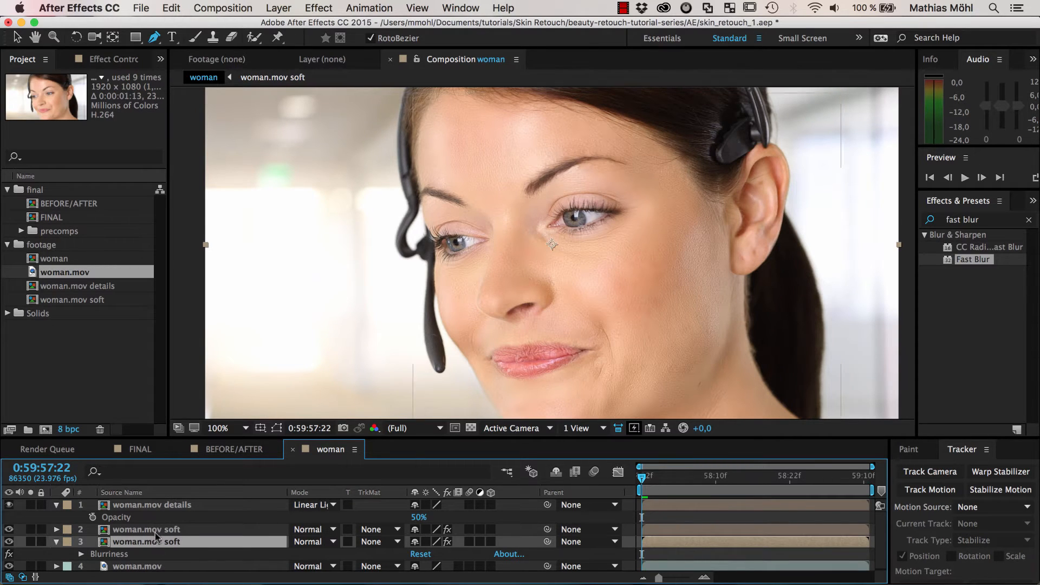
{"action": "left_click", "coordinate": [31, 529]}
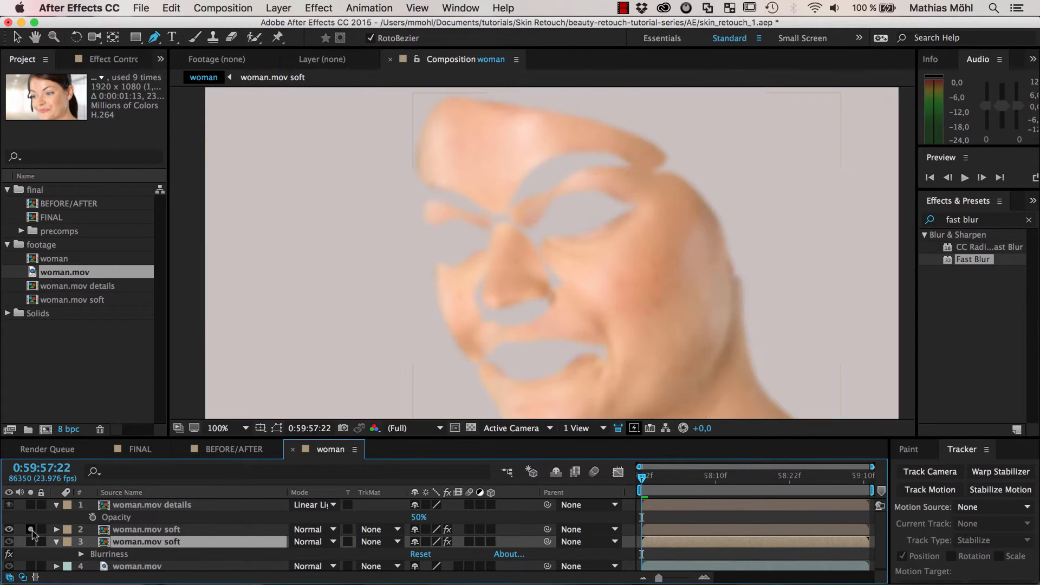
{"action": "left_click", "coordinate": [31, 530]}
{"action": "left_click", "coordinate": [31, 542]}
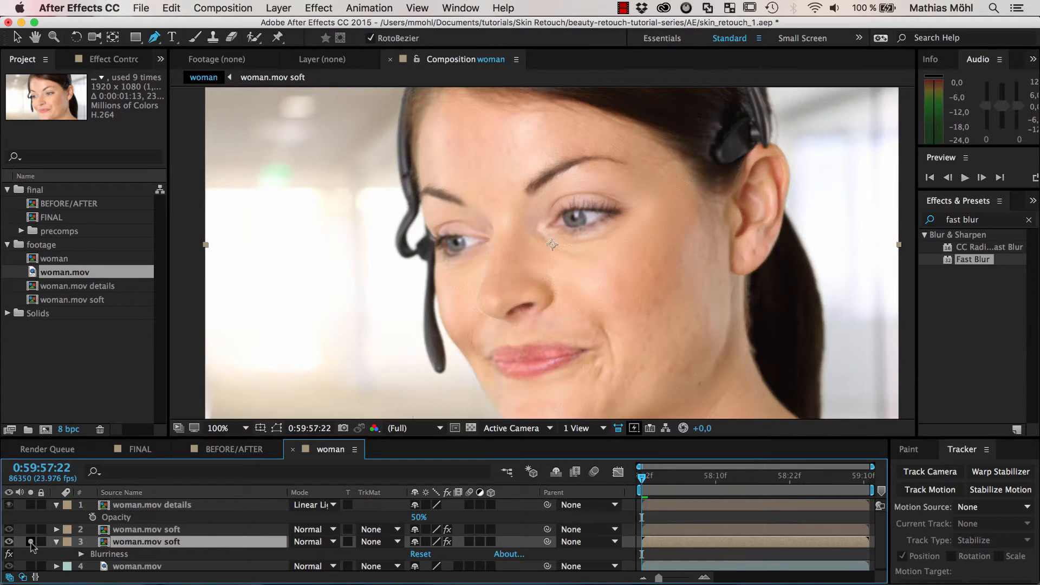
{"action": "left_click", "coordinate": [31, 542]}
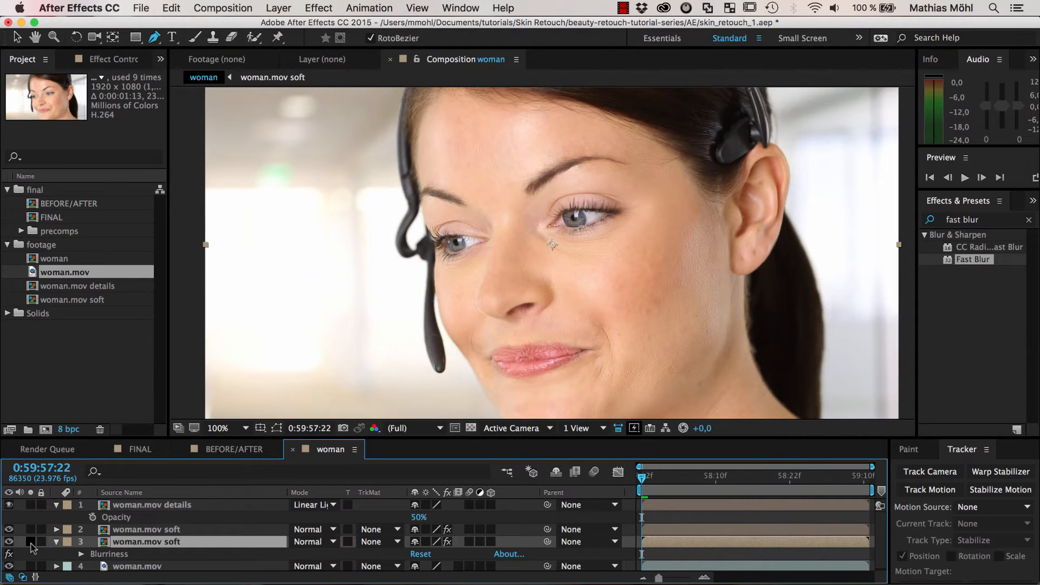
{"action": "left_click", "coordinate": [153, 532]}
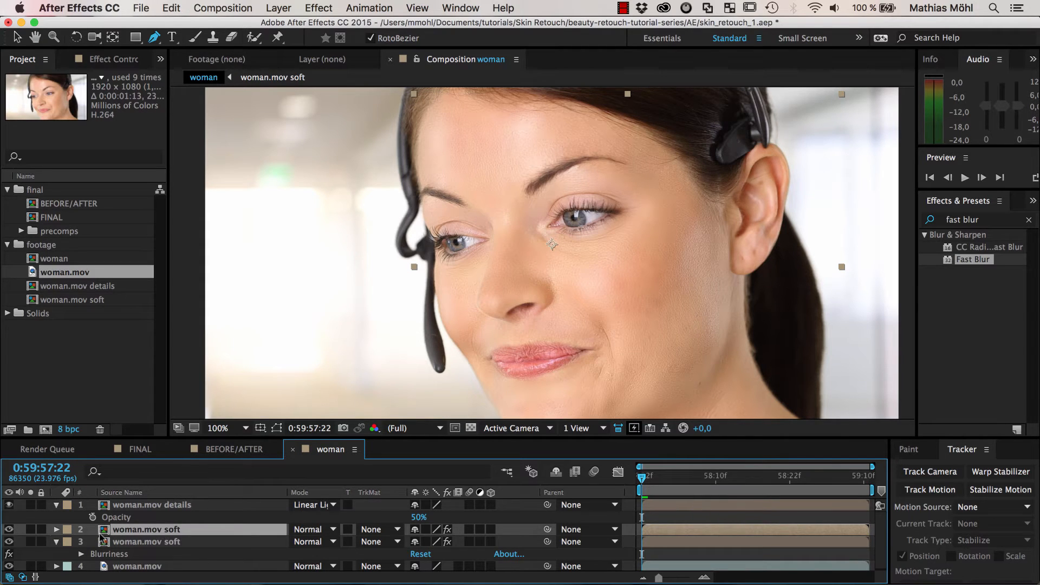
Delete the unmasked lower woman.mov soft layer and the original woman.mov layer from the woman composition
{"action": "left_click", "coordinate": [152, 546]}
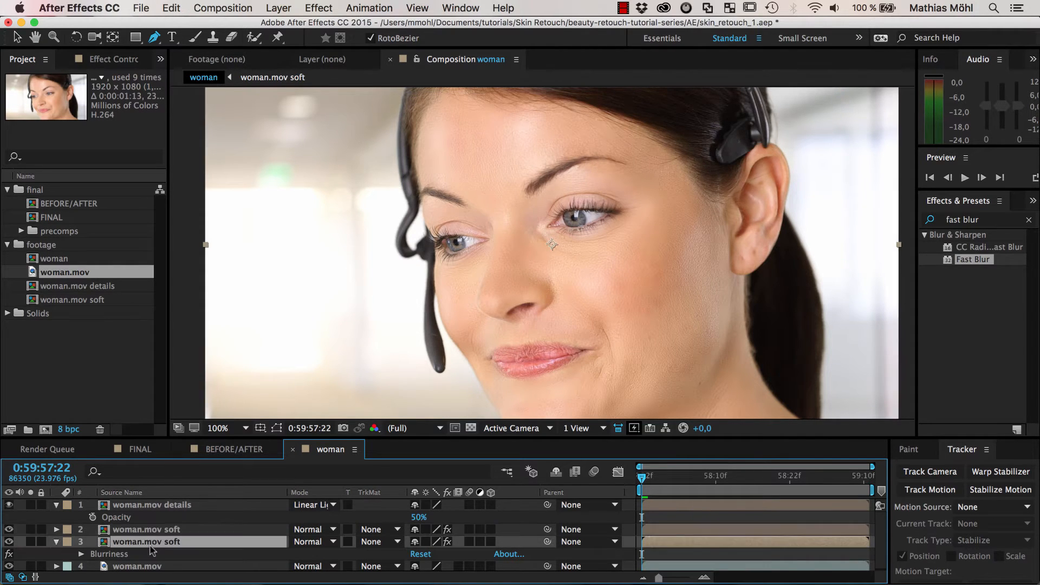
{"action": "key", "text": "Delete"}
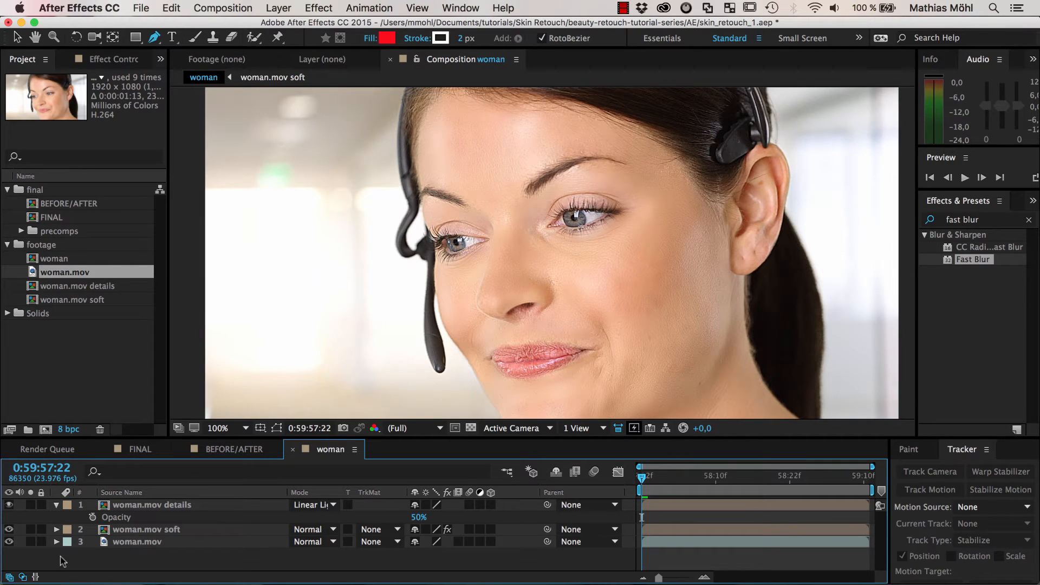
{"action": "left_click", "coordinate": [129, 541]}
{"action": "key", "text": "Delete"}
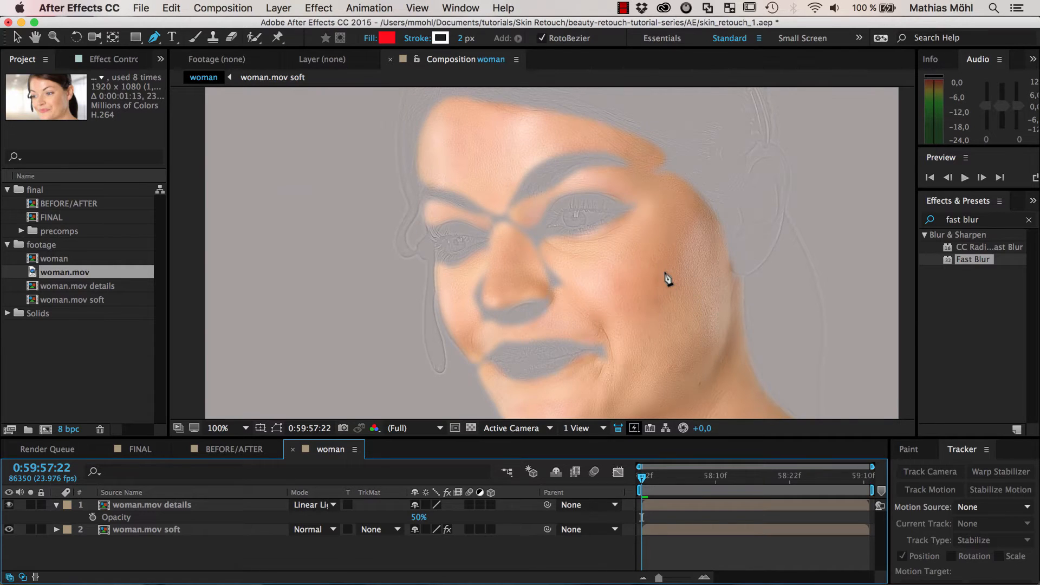
Reveal the effects of the masked woman.mov soft layer, expand Fast Blur and enlarge the timeline area
{"action": "left_click", "coordinate": [147, 534]}
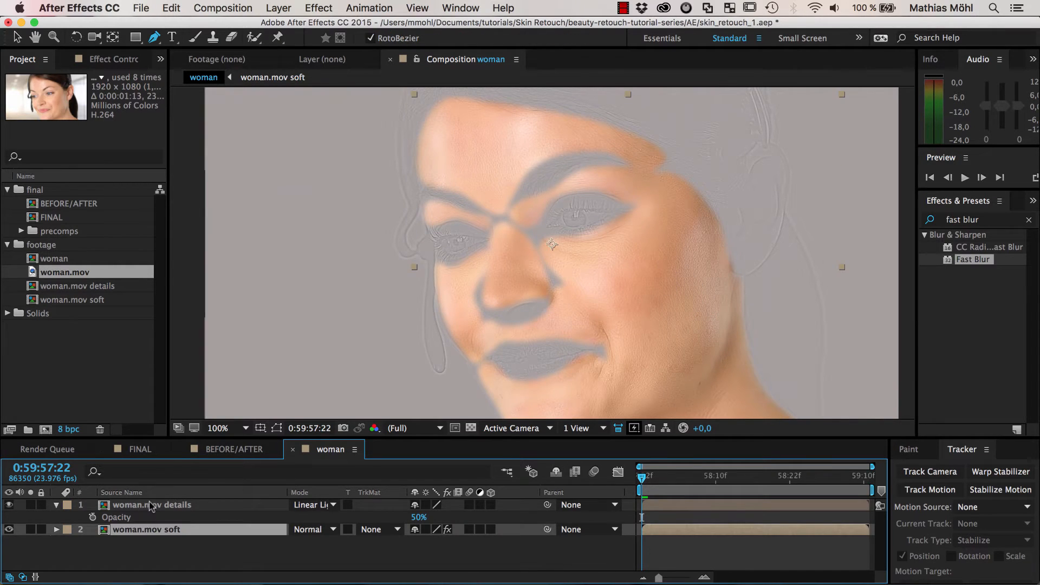
{"action": "left_click", "coordinate": [154, 506]}
{"action": "left_click", "coordinate": [156, 534]}
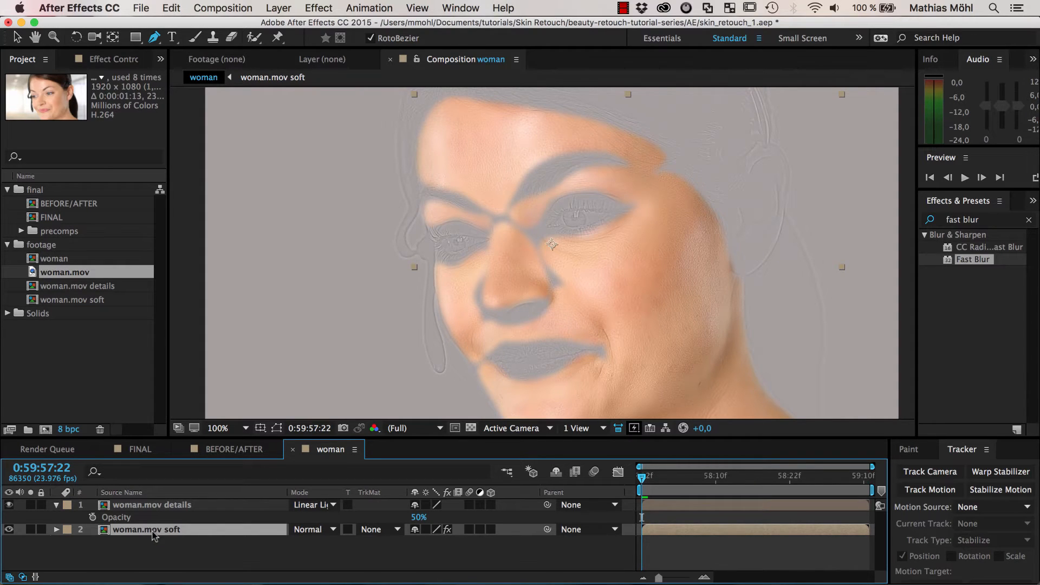
{"action": "key", "text": "e"}
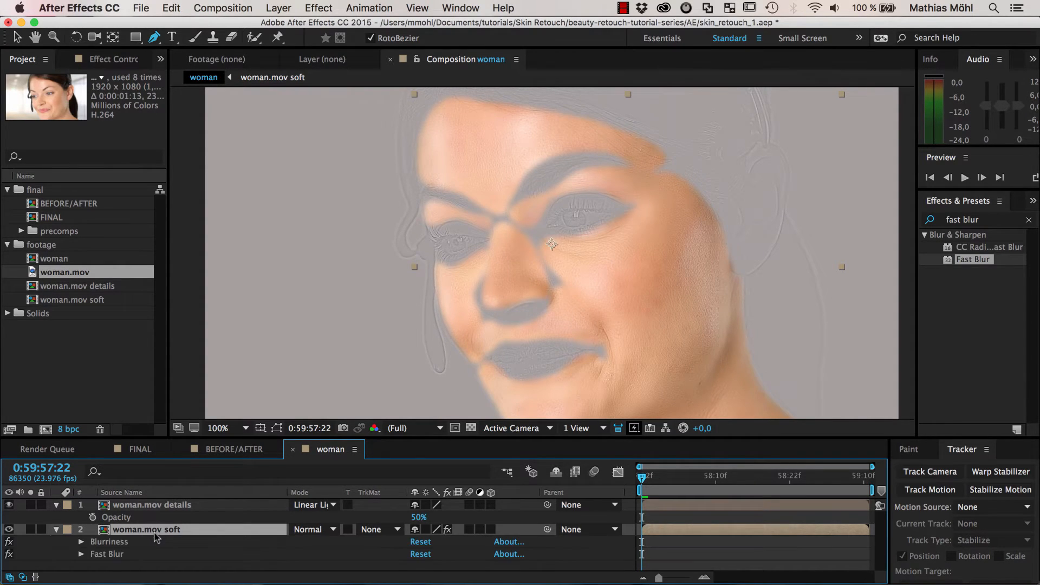
{"action": "left_click", "coordinate": [81, 553]}
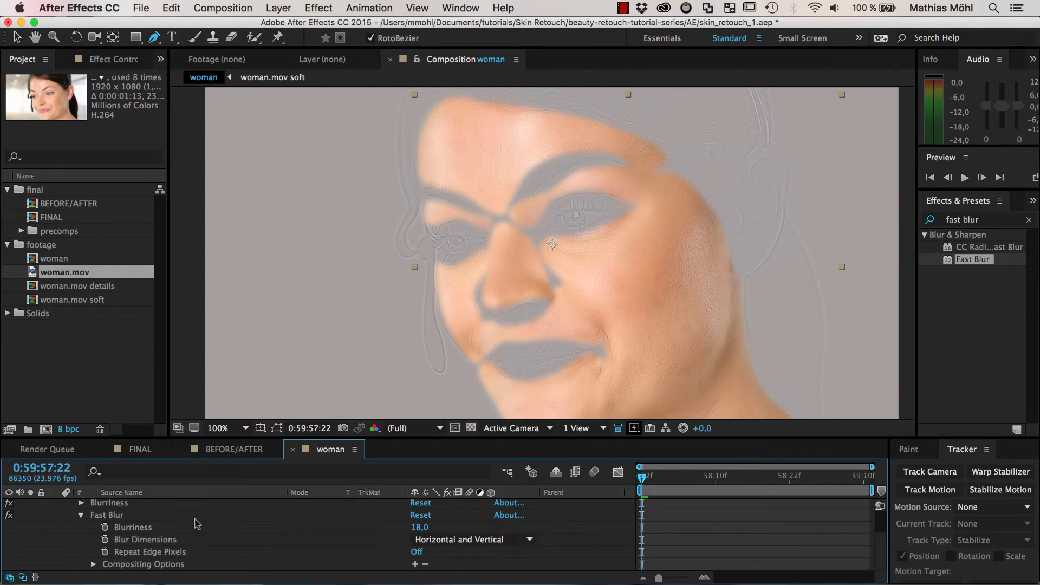
{"action": "left_click_drag", "start_coordinate": [249, 439], "coordinate": [249, 334]}
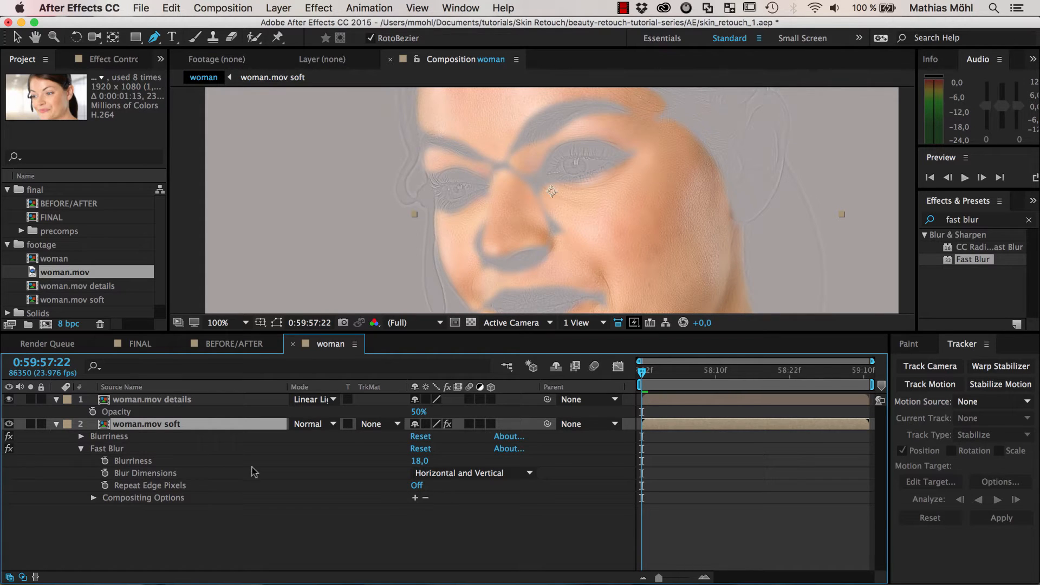
Add Mask 1 through Mask 9 as mask references in the Fast Blur compositing options and examine the composition
{"action": "left_click", "coordinate": [415, 497]}
{"action": "left_click", "coordinate": [415, 498]}
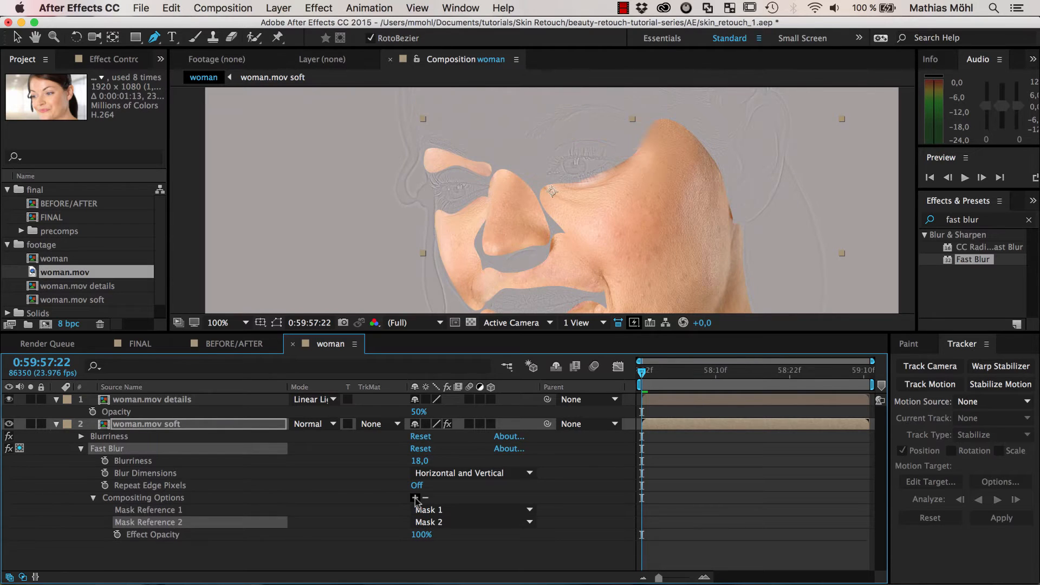
{"action": "left_click", "coordinate": [415, 497]}
{"action": "left_click", "coordinate": [415, 497]}
{"action": "left_click", "coordinate": [415, 497]}
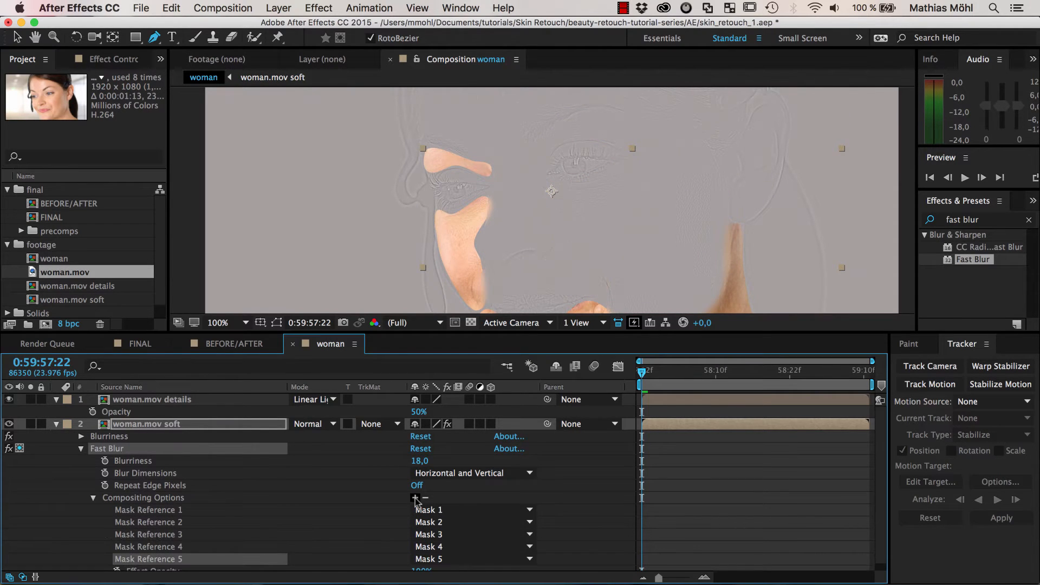
{"action": "left_click", "coordinate": [415, 497]}
{"action": "left_click", "coordinate": [417, 503]}
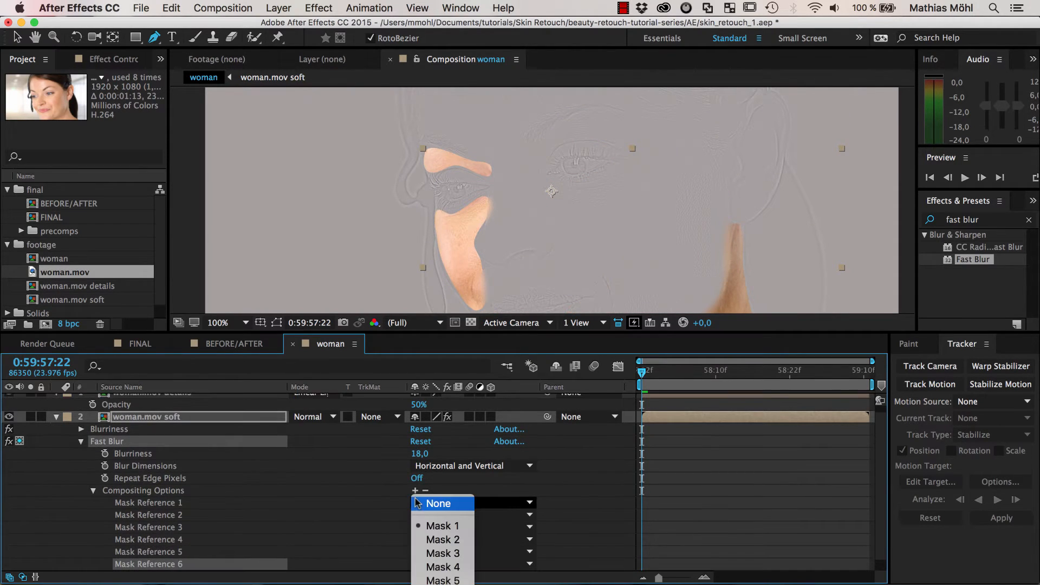
{"action": "left_click", "coordinate": [415, 490]}
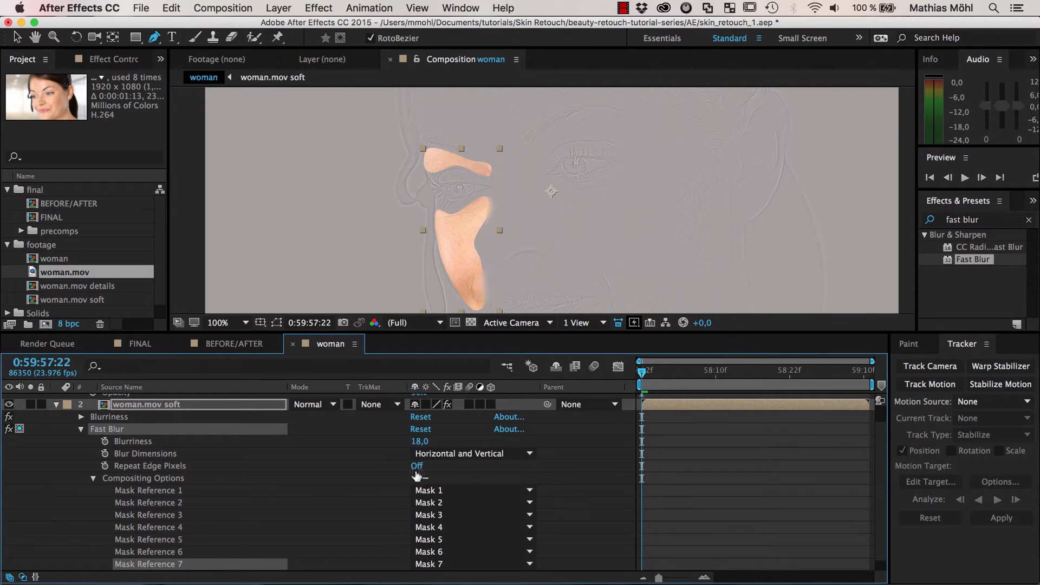
{"action": "left_click", "coordinate": [415, 478]}
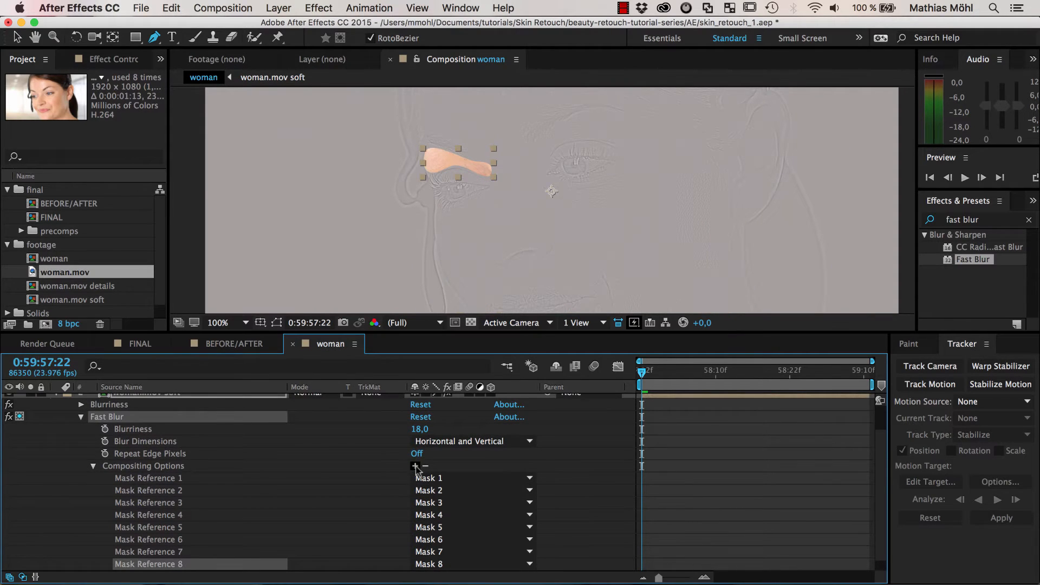
{"action": "left_click", "coordinate": [416, 466]}
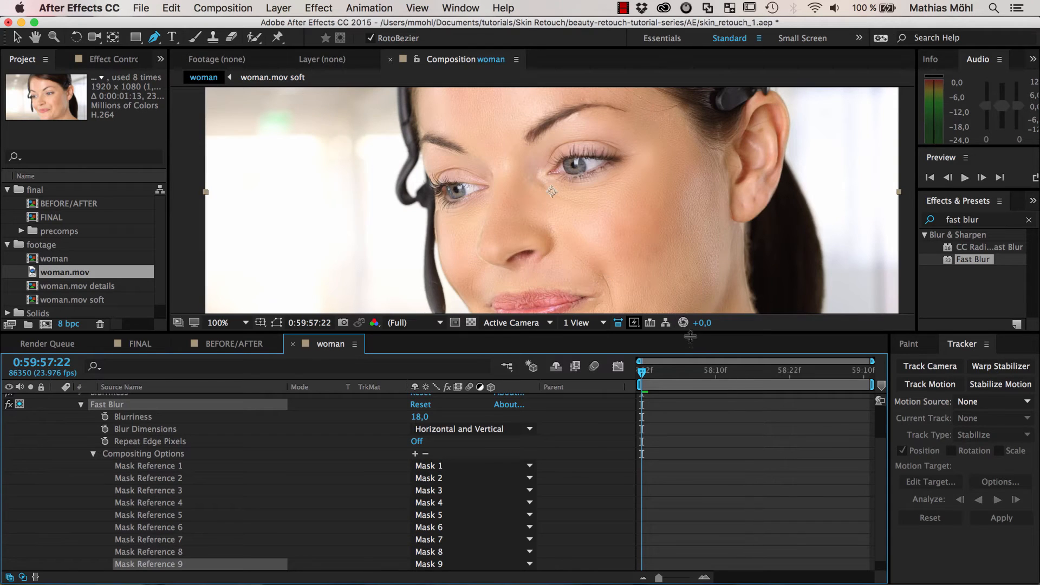
{"action": "left_click_drag", "start_coordinate": [685, 333], "coordinate": [685, 484]}
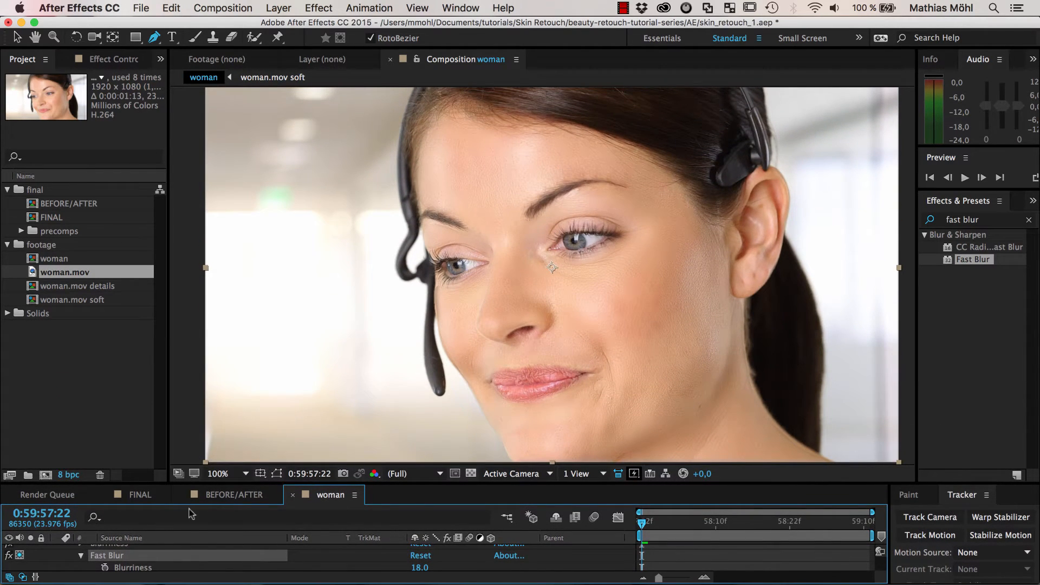
{"action": "left_click_drag", "start_coordinate": [295, 484], "coordinate": [306, 297]}
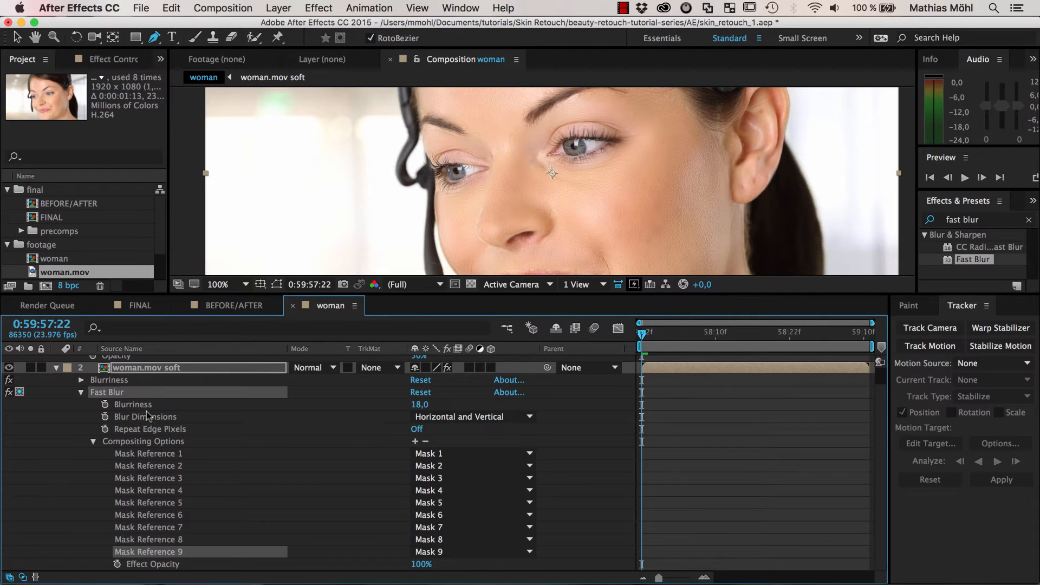
Undo the Fast Blur mask references and the deletion of the two lower layers, and select the masked woman.mov soft layer
{"action": "key", "text": "super+z"}
{"action": "key", "text": "super+z"}
{"action": "key", "text": "super+z"}
{"action": "key", "text": "super+z"}
{"action": "key", "text": "super+z"}
{"action": "key", "text": "super+z"}
{"action": "key", "text": "super+z"}
{"action": "key", "text": "super+z"}
{"action": "key", "text": "super+z"}
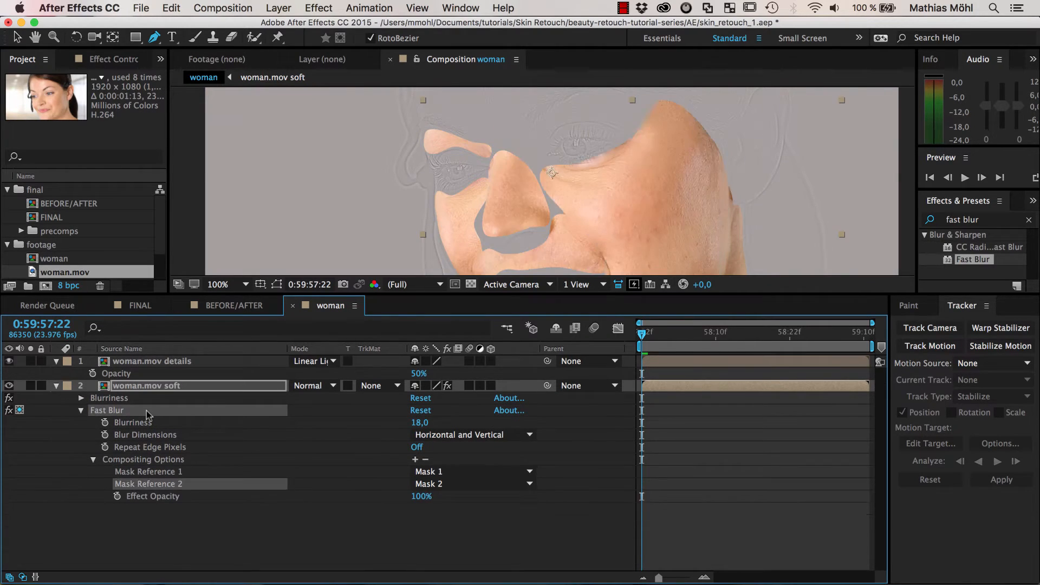
{"action": "key", "text": "super+z"}
{"action": "key", "text": "super+z"}
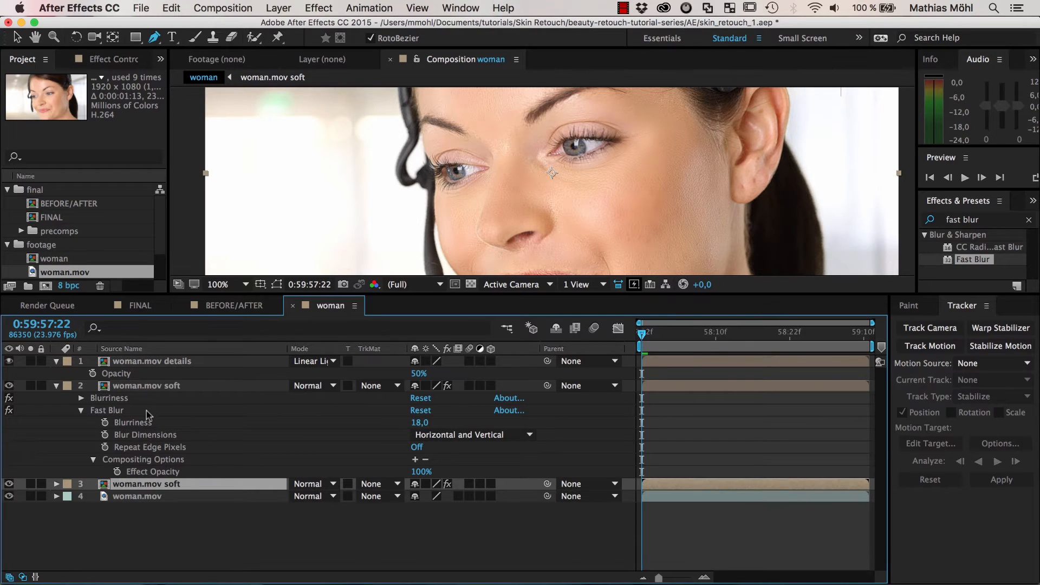
{"action": "left_click", "coordinate": [144, 390]}
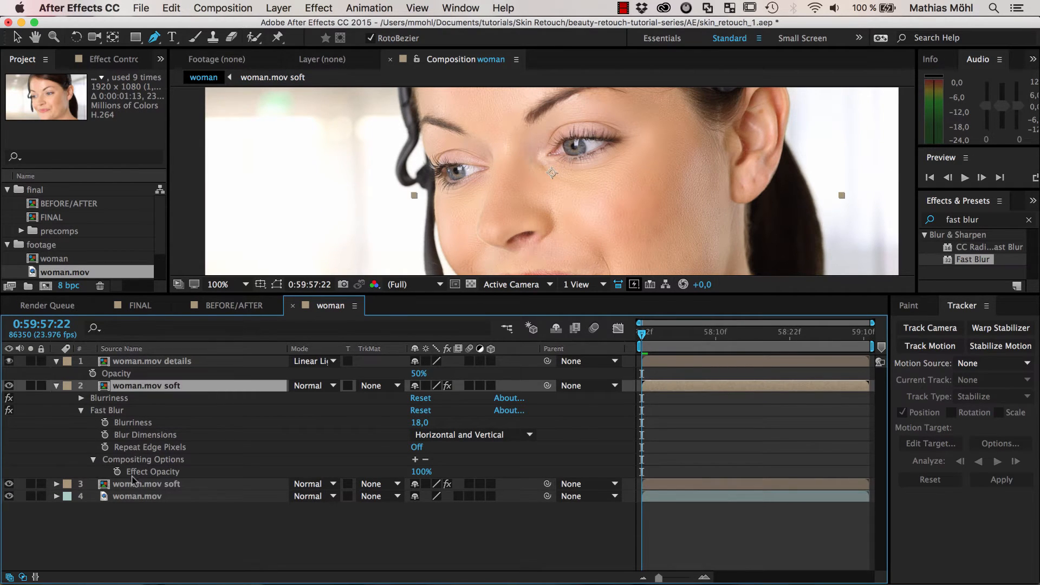
Solo the masked woman.mov soft layer, enlarge the composition view and compare the isolated layer with the full composite
{"action": "left_click", "coordinate": [133, 479]}
{"action": "left_click", "coordinate": [140, 387]}
{"action": "left_click", "coordinate": [30, 385]}
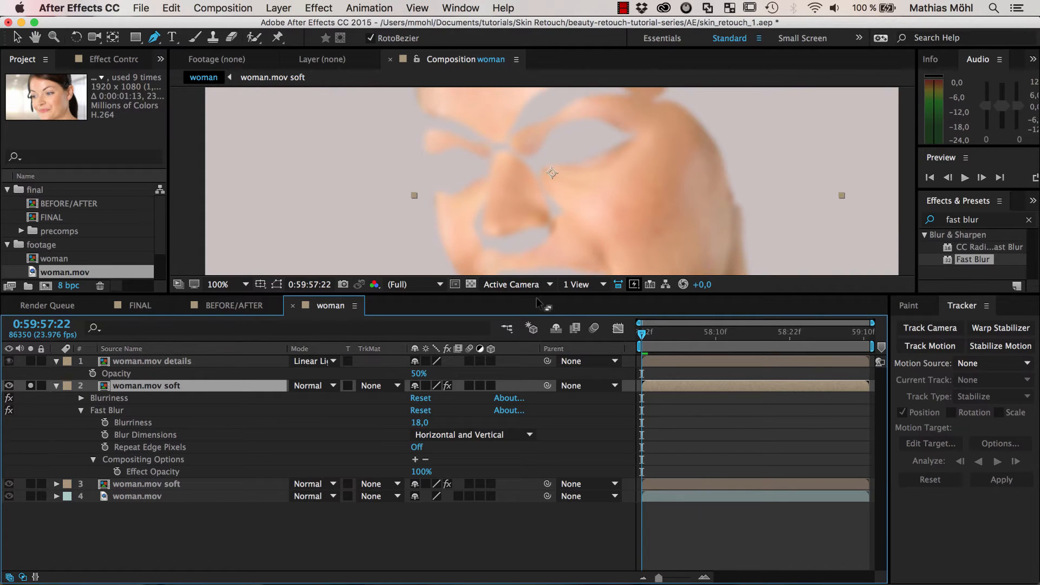
{"action": "left_click_drag", "start_coordinate": [536, 302], "coordinate": [536, 387]}
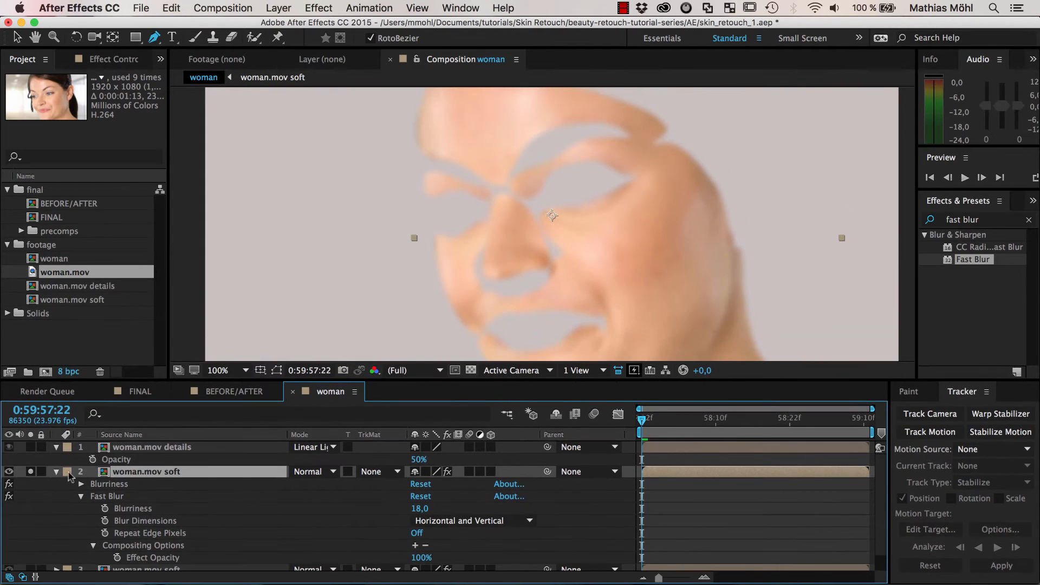
{"action": "left_click", "coordinate": [31, 471]}
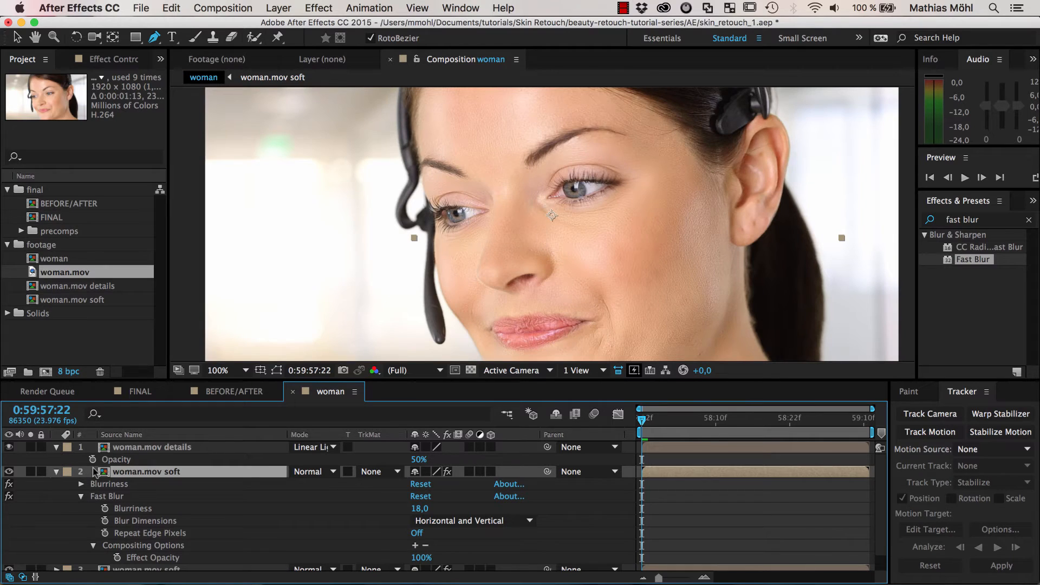
{"action": "left_click", "coordinate": [30, 471]}
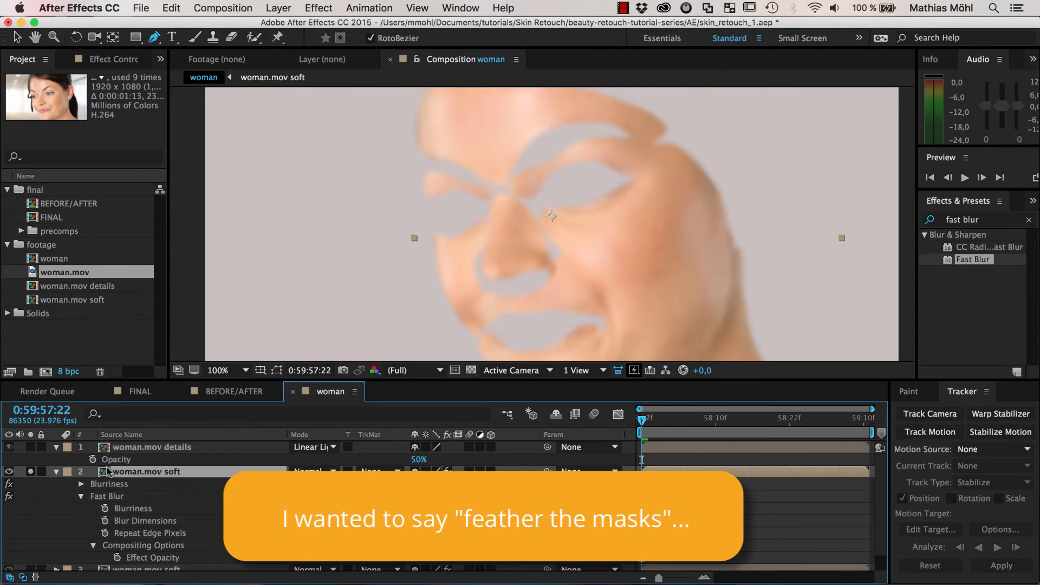
Set the Mask Feather of Mask 1 through Mask 9 on the soloed woman.mov soft layer to 34 pixels
{"action": "key", "text": "m"}
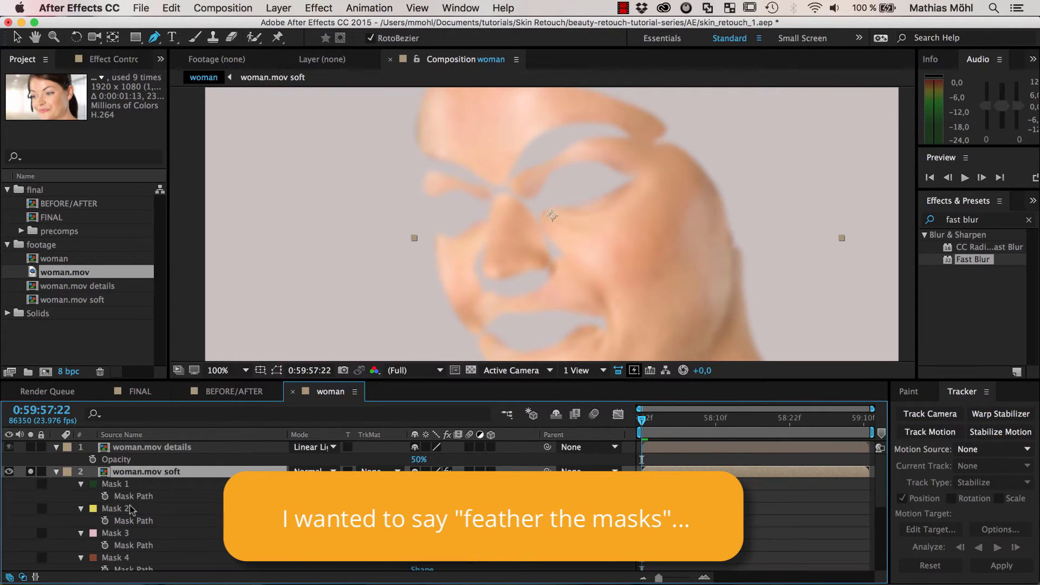
{"action": "left_click", "coordinate": [124, 484]}
{"action": "scroll", "coordinate": [139, 515], "scroll_direction": "down", "scroll_amount": 3}
{"action": "scroll", "coordinate": [140, 516], "scroll_direction": "down", "scroll_amount": 4}
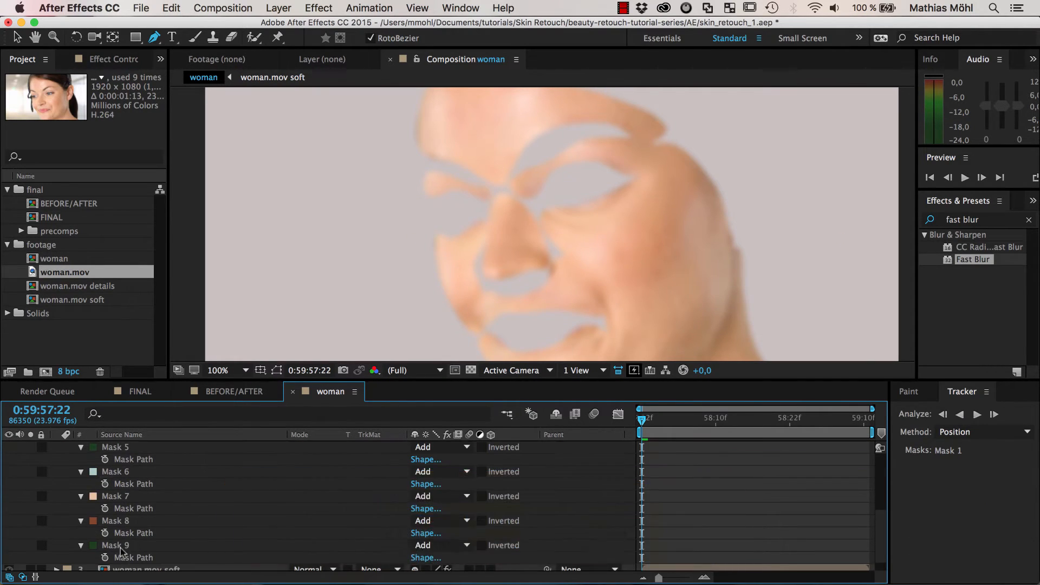
{"action": "left_click", "coordinate": [119, 547], "text": "shift"}
{"action": "scroll", "coordinate": [122, 534], "scroll_direction": "up", "scroll_amount": 1}
{"action": "scroll", "coordinate": [121, 534], "scroll_direction": "up", "scroll_amount": 4}
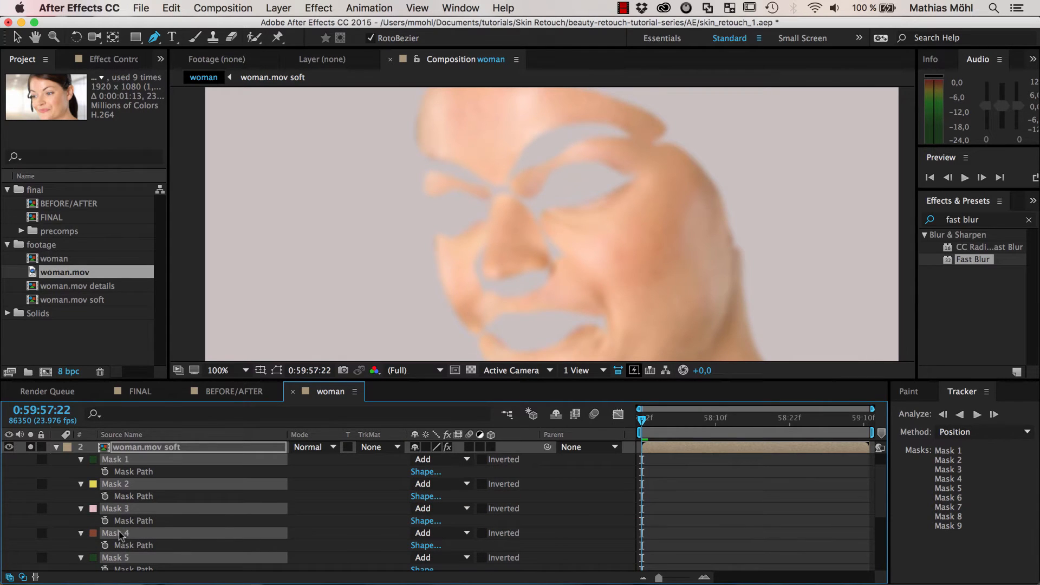
{"action": "key", "text": "f"}
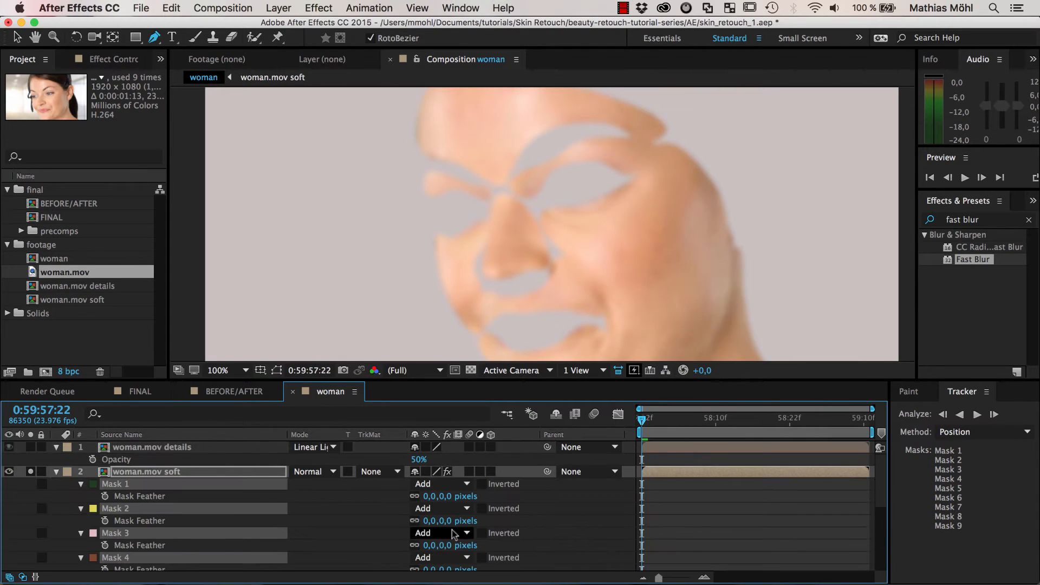
{"action": "left_click_drag", "start_coordinate": [431, 496], "coordinate": [471, 496]}
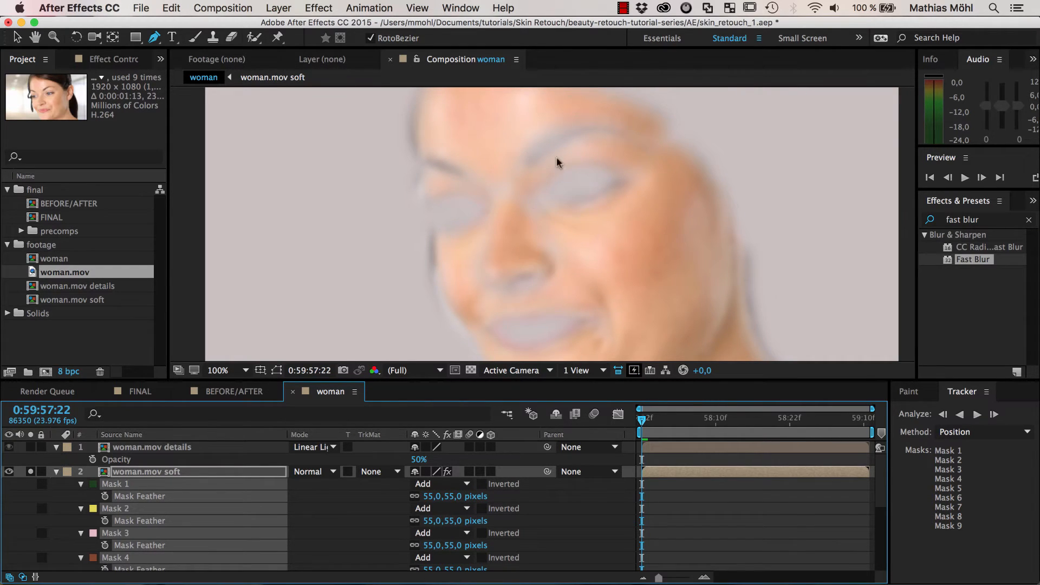
{"action": "left_click_drag", "start_coordinate": [460, 496], "coordinate": [416, 497]}
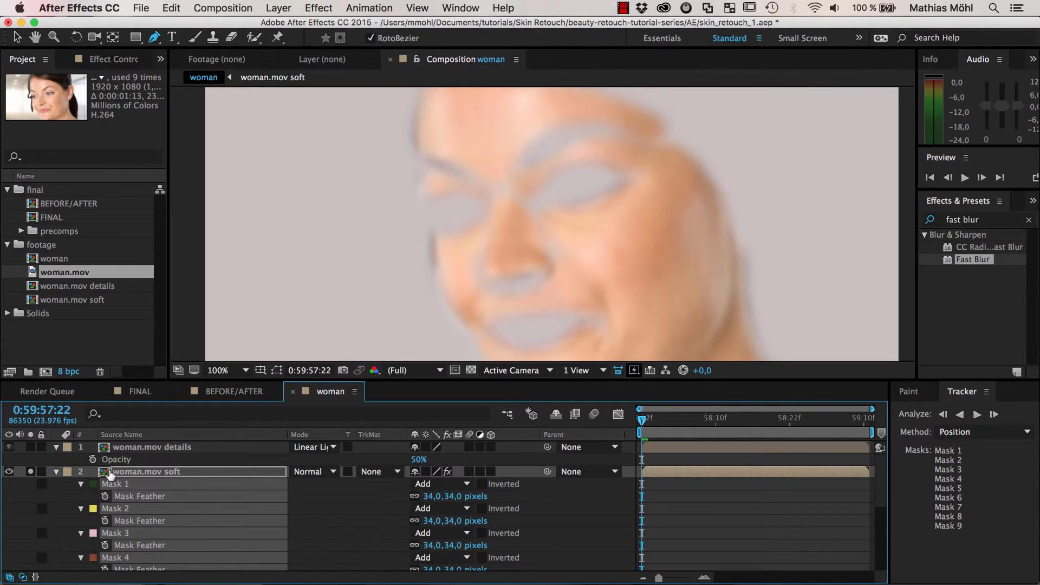
Turn off the soft layer's solo, enlarge the composition view and preview the composite with the feathered masks
{"action": "left_click", "coordinate": [31, 472]}
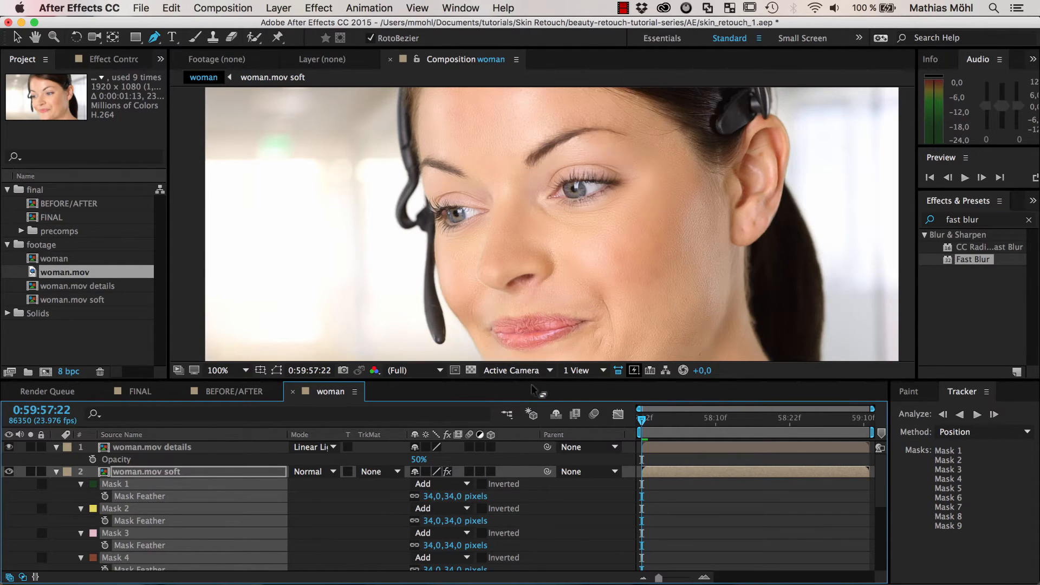
{"action": "left_click_drag", "start_coordinate": [533, 380], "coordinate": [531, 444]}
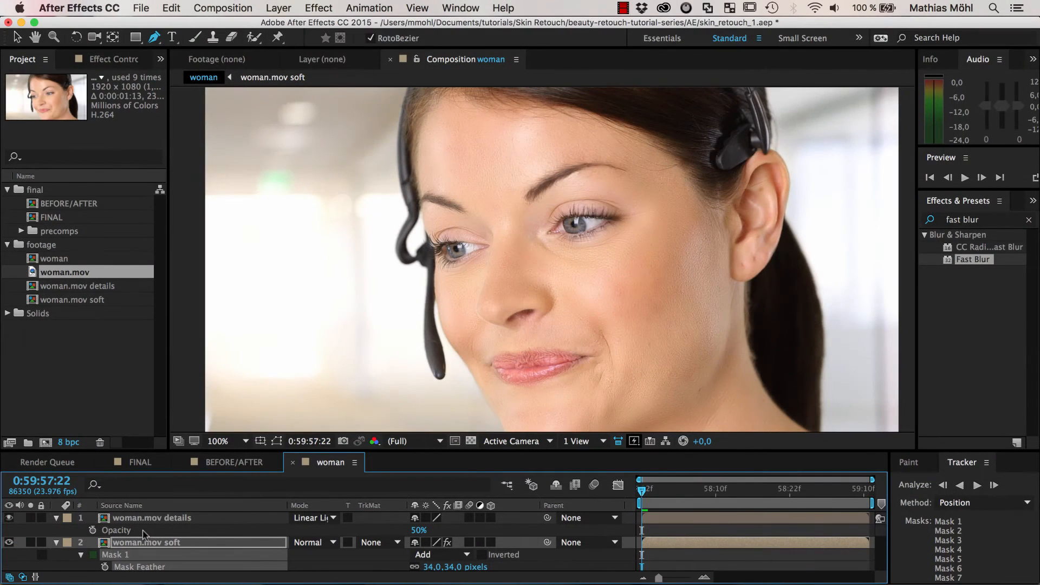
{"action": "left_click", "coordinate": [276, 440]}
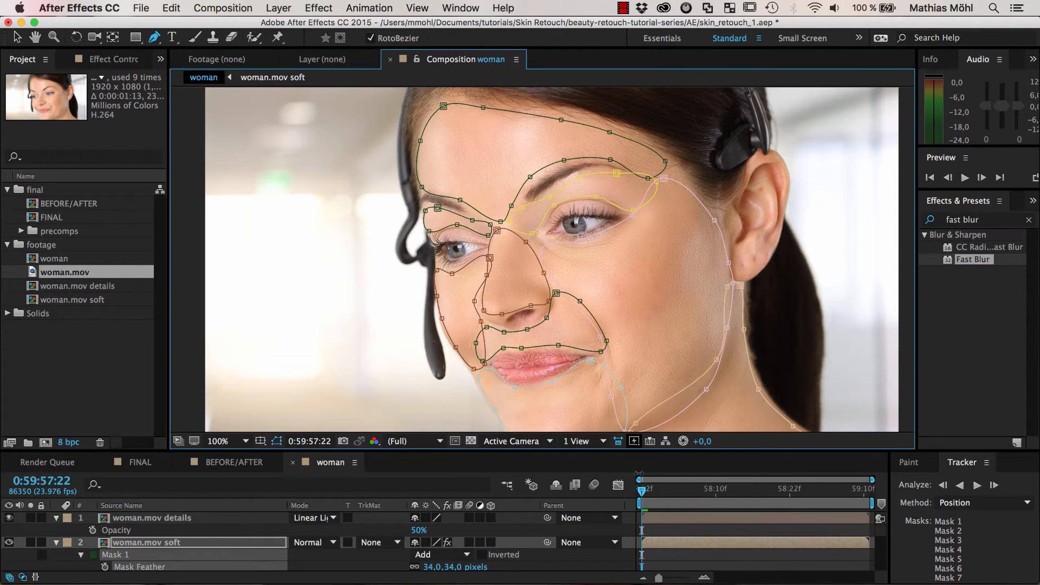
{"action": "mouse_move", "coordinate": [642, 491]}
{"action": "left_mouse_down"}
{"action": "mouse_move", "coordinate": [883, 504]}
{"action": "mouse_move", "coordinate": [641, 506]}
{"action": "left_mouse_up"}
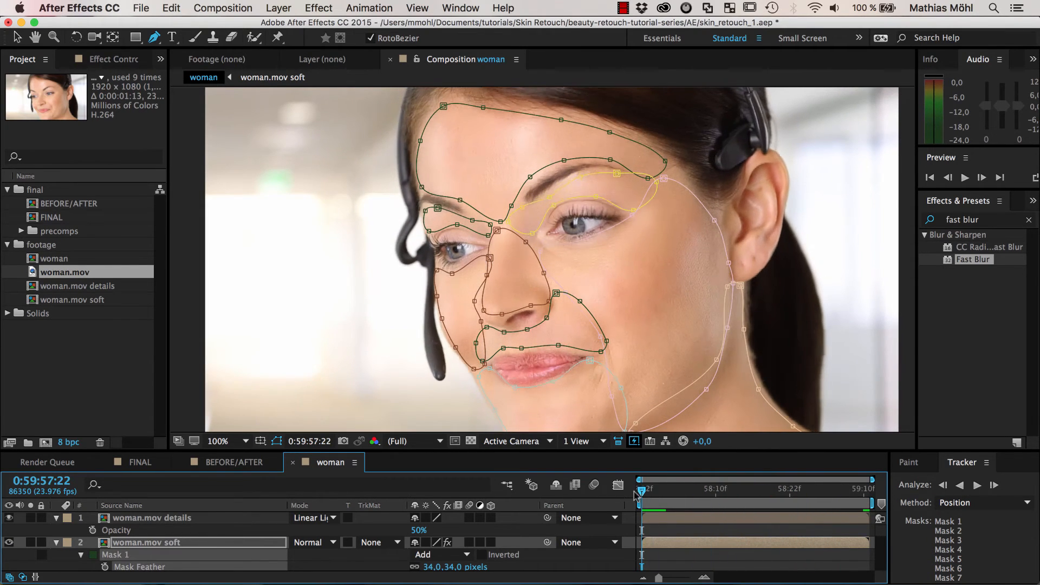
{"action": "key", "text": "space"}
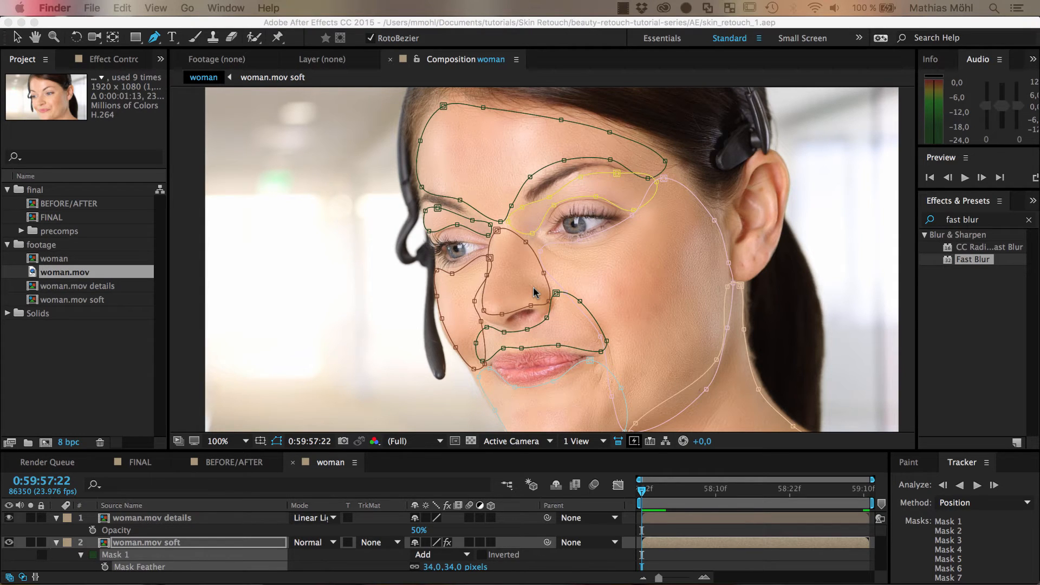
Open the MochaImportPlus script
{"action": "left_click", "coordinate": [448, 24]}
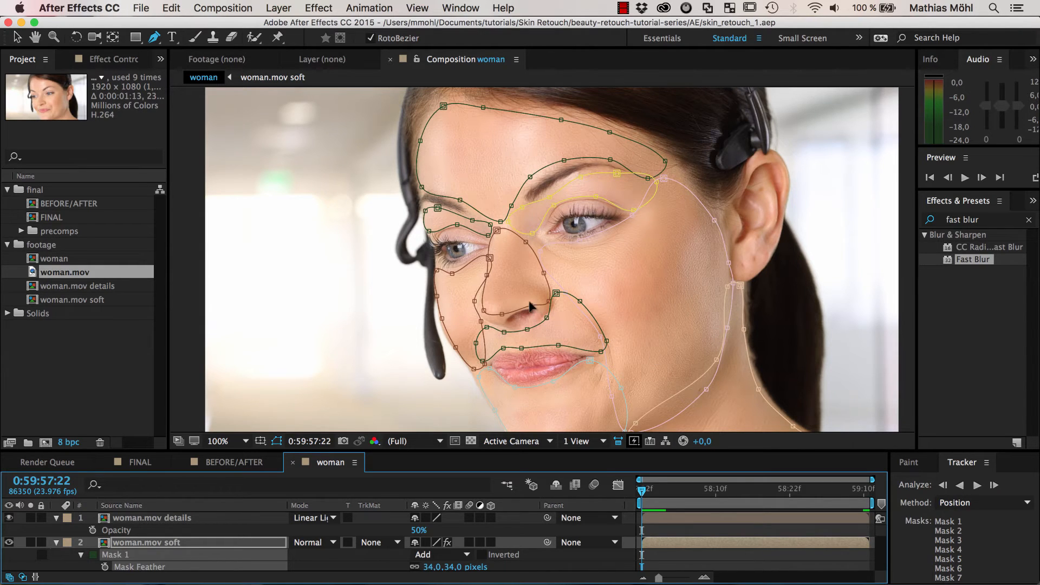
{"action": "left_click", "coordinate": [459, 7]}
{"action": "scroll", "coordinate": [520, 454], "scroll_direction": "down", "scroll_amount": 5}
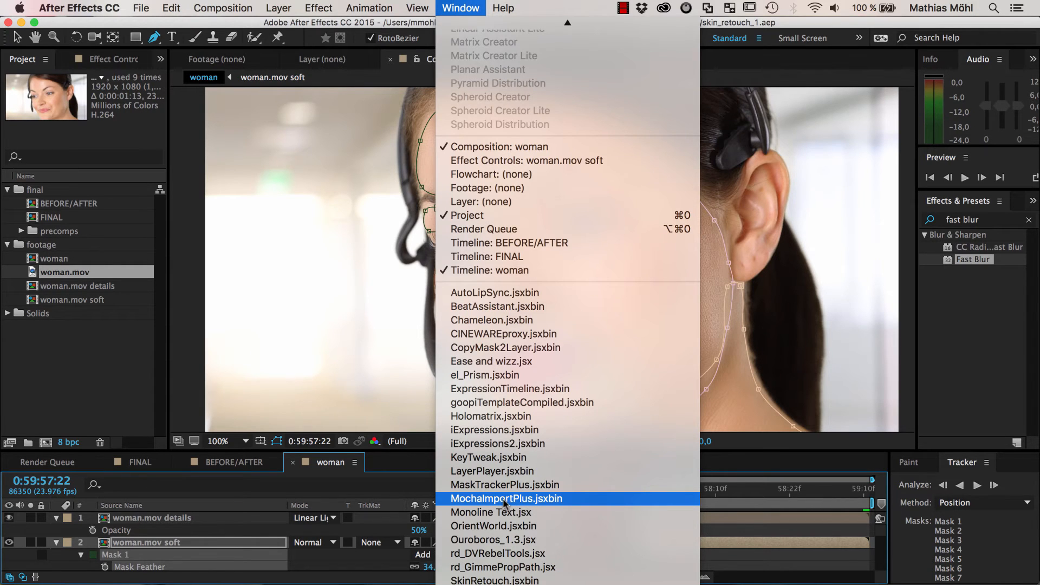
{"action": "left_click", "coordinate": [505, 499]}
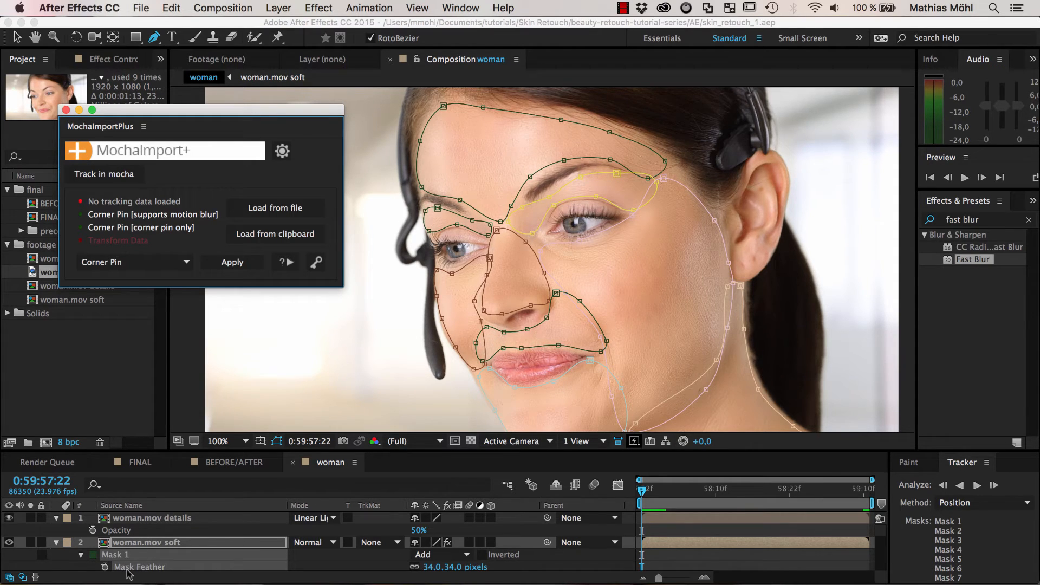
Enlarge the timeline and examine the masked soft layer, the original woman.mov layer and the details layer
{"action": "left_click", "coordinate": [135, 543]}
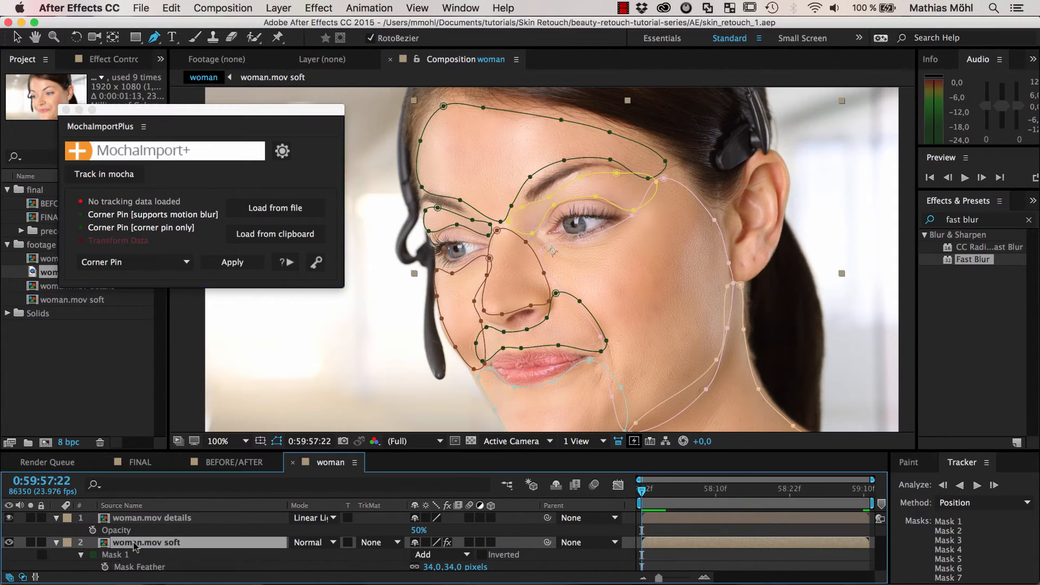
{"action": "scroll", "coordinate": [141, 549], "scroll_direction": "down", "scroll_amount": 5}
{"action": "scroll", "coordinate": [141, 548], "scroll_direction": "up", "scroll_amount": 5}
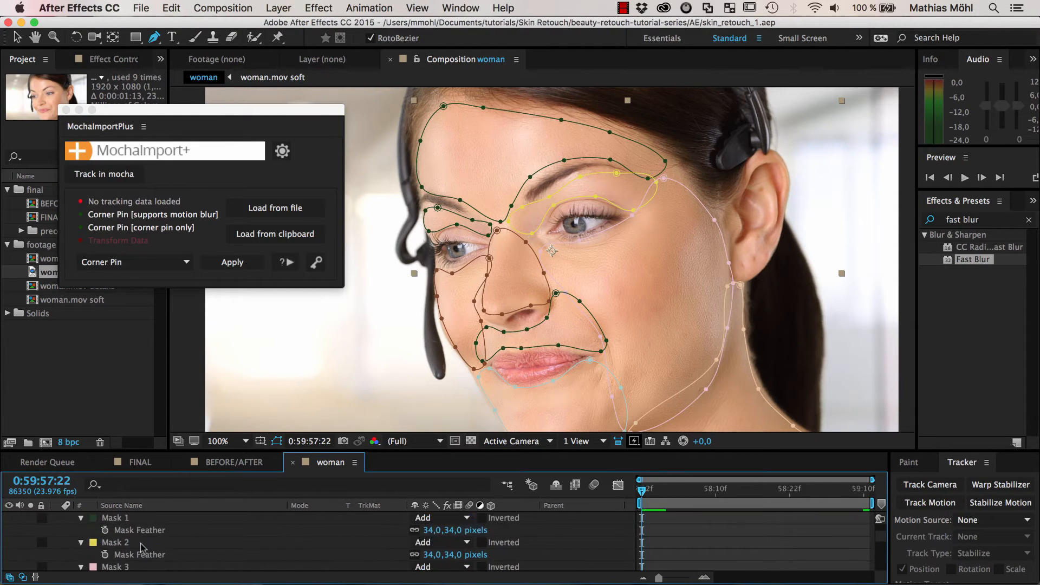
{"action": "left_click_drag", "start_coordinate": [253, 450], "coordinate": [253, 322]}
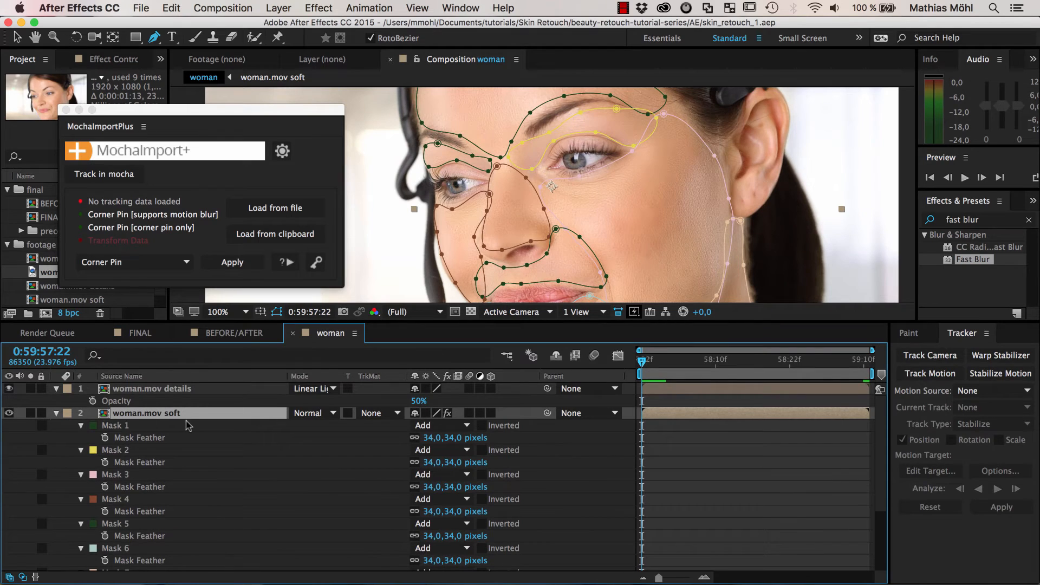
{"action": "scroll", "coordinate": [130, 487], "scroll_direction": "down", "scroll_amount": 5}
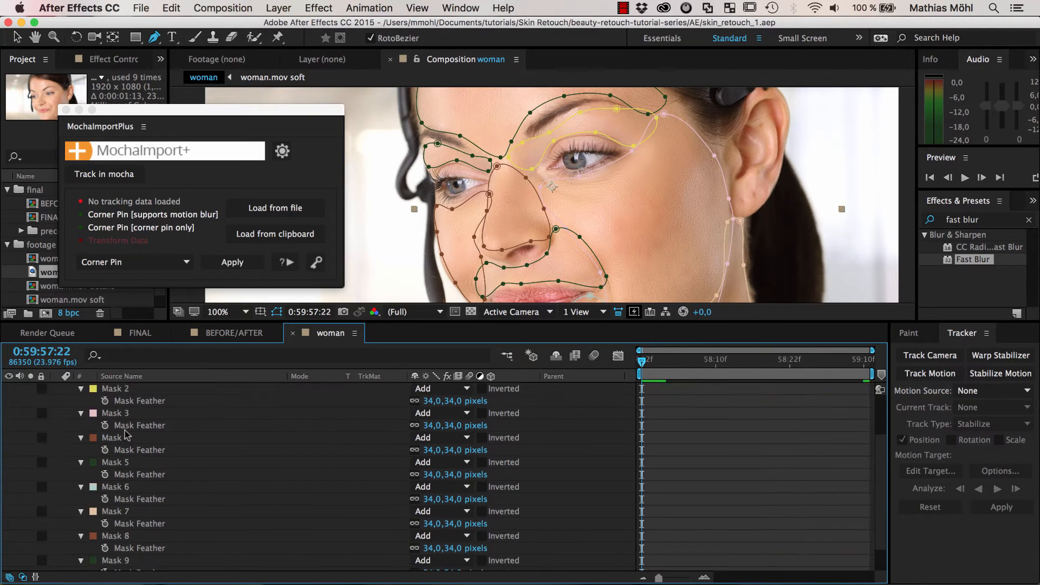
{"action": "left_click", "coordinate": [142, 565]}
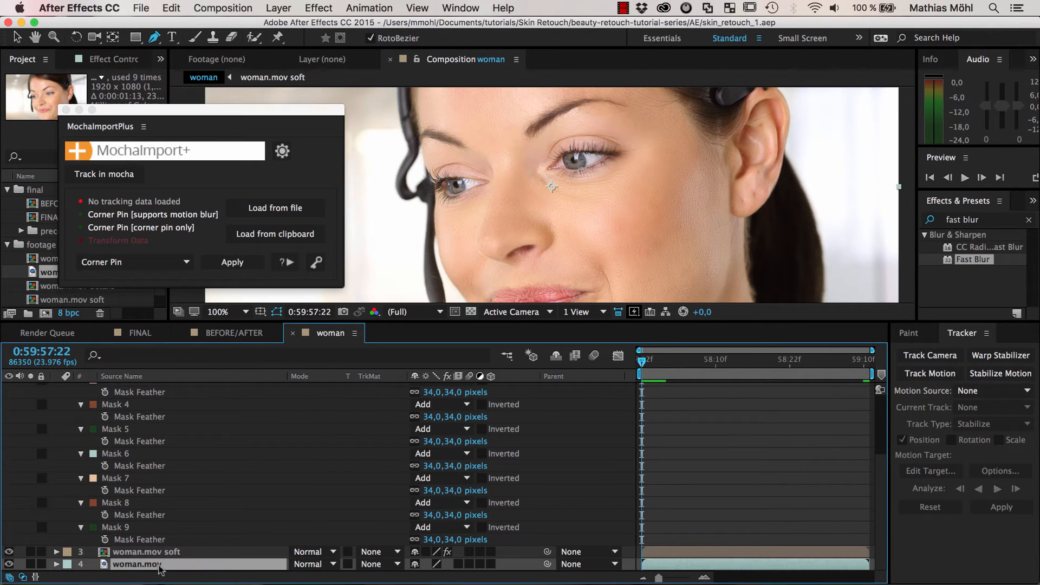
{"action": "left_click", "coordinate": [134, 555]}
{"action": "scroll", "coordinate": [134, 554], "scroll_direction": "up", "scroll_amount": 5}
{"action": "left_click", "coordinate": [150, 414]}
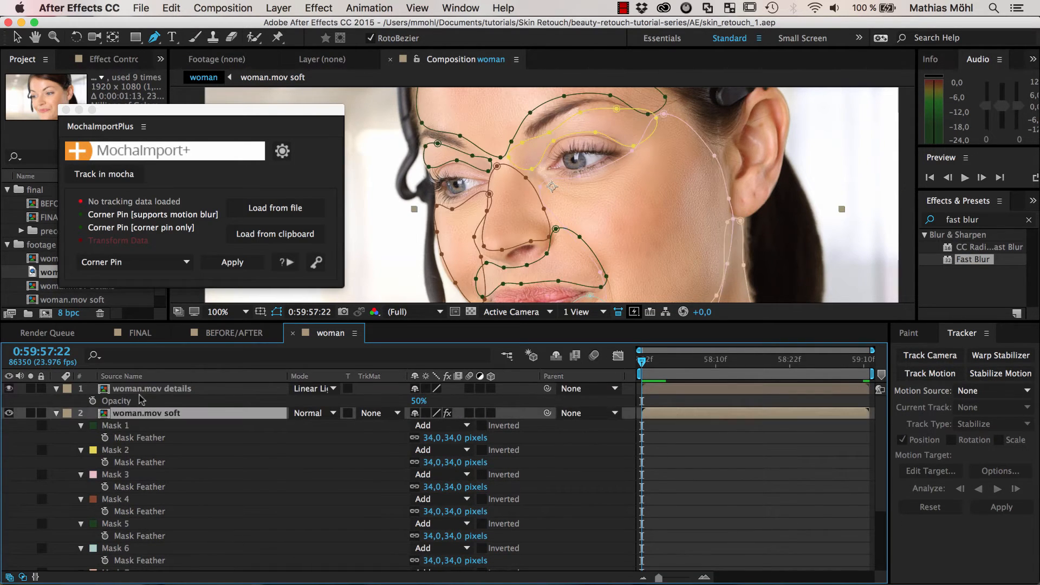
{"action": "left_click", "coordinate": [142, 390]}
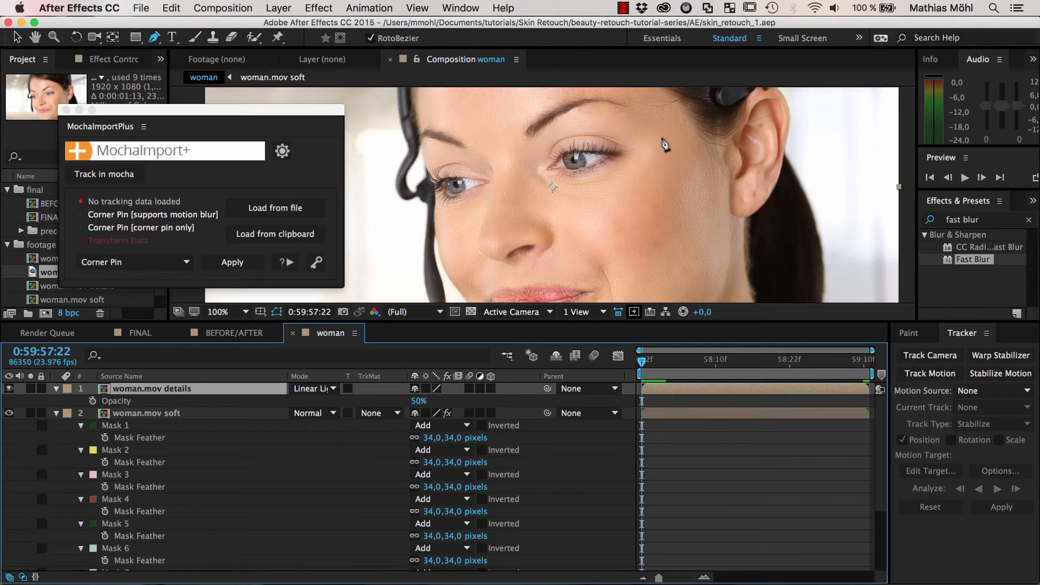
Copy Mask 1 through Mask 9 from the masked woman.mov soft layer and paste them onto the original woman.mov layer
{"action": "scroll", "coordinate": [201, 499], "scroll_direction": "down", "scroll_amount": 4}
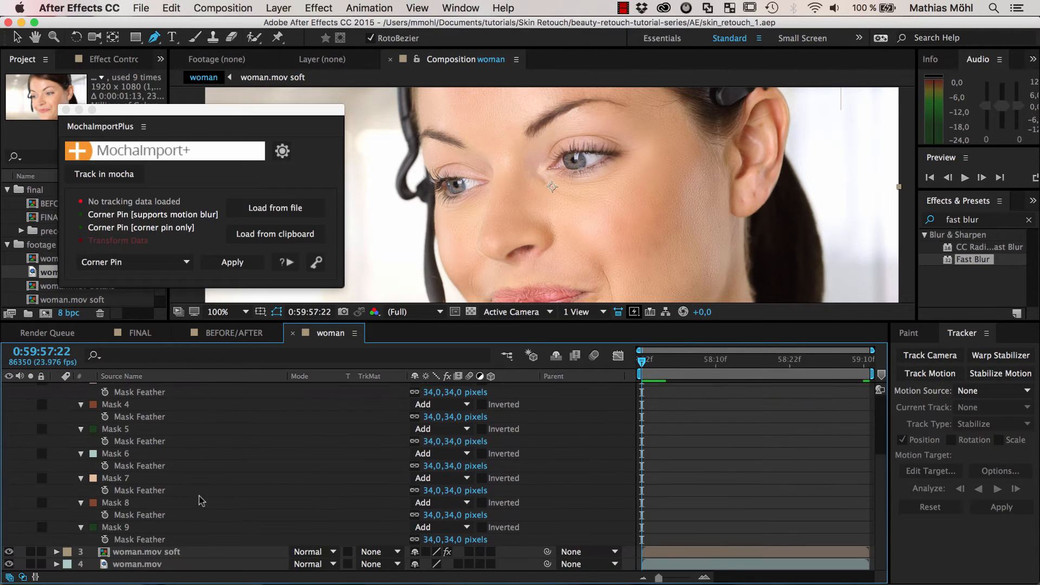
{"action": "left_click", "coordinate": [117, 528]}
{"action": "scroll", "coordinate": [118, 487], "scroll_direction": "up", "scroll_amount": 4}
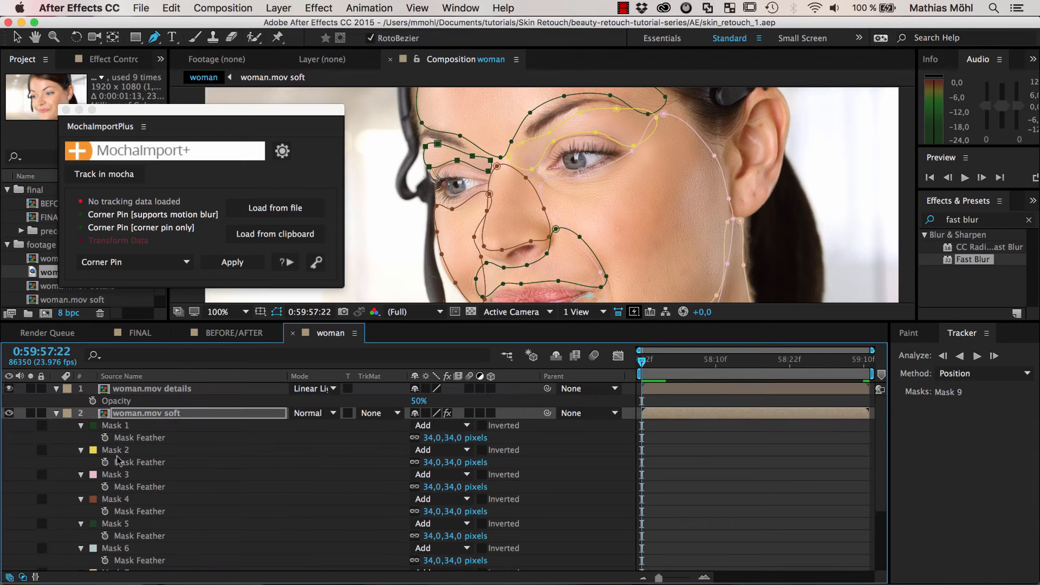
{"action": "left_click", "coordinate": [116, 428], "text": "shift"}
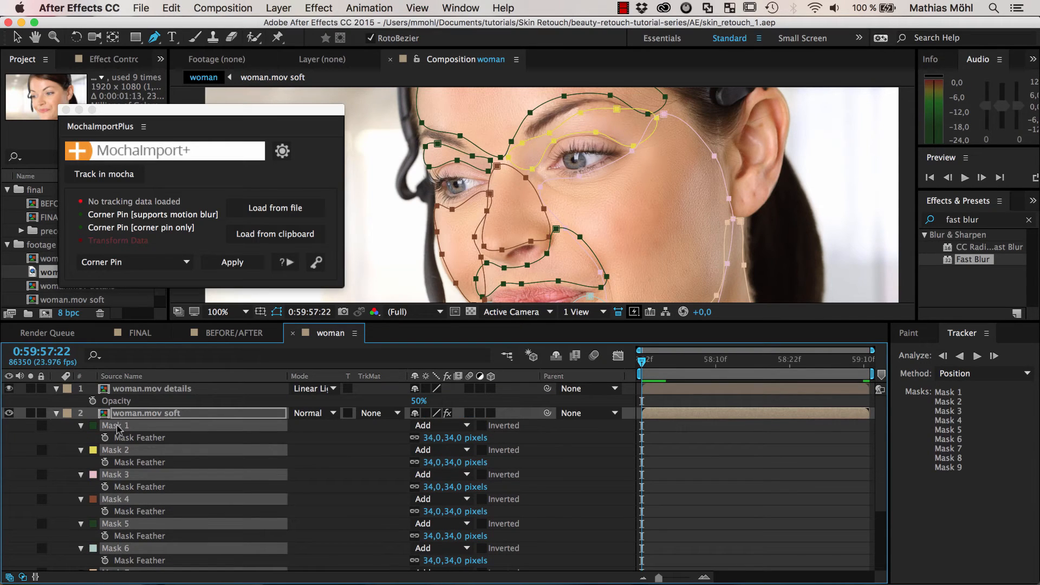
{"action": "left_click", "coordinate": [172, 7]}
{"action": "left_click", "coordinate": [180, 88]}
{"action": "scroll", "coordinate": [244, 495], "scroll_direction": "down", "scroll_amount": 4}
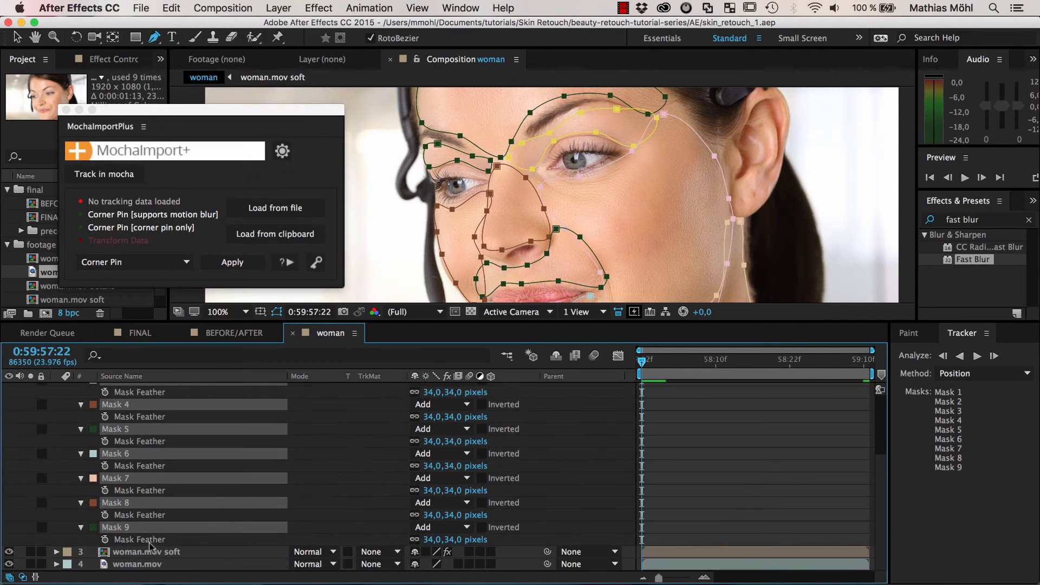
{"action": "left_click", "coordinate": [143, 565]}
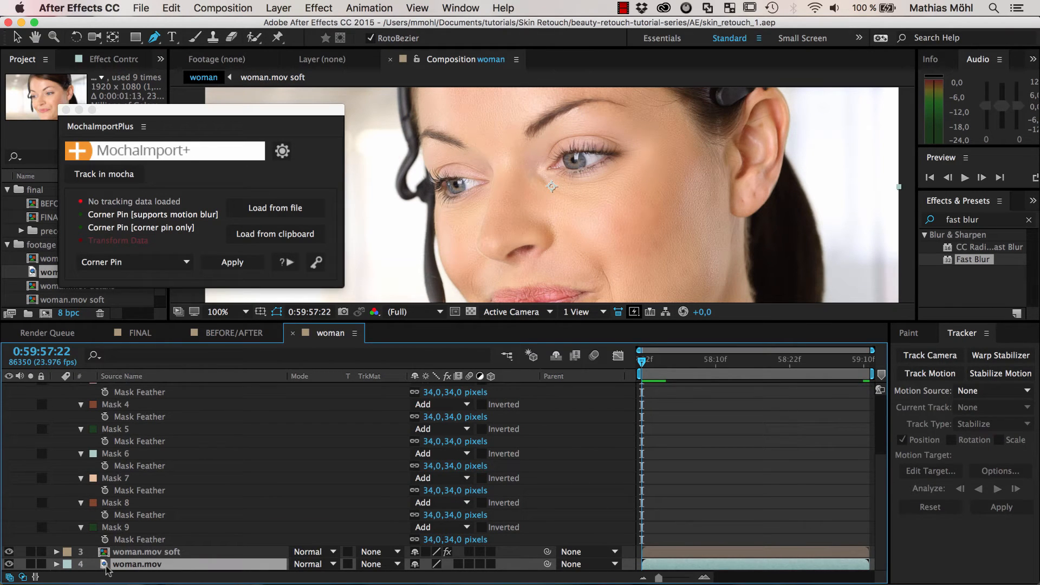
{"action": "left_click", "coordinate": [172, 8]}
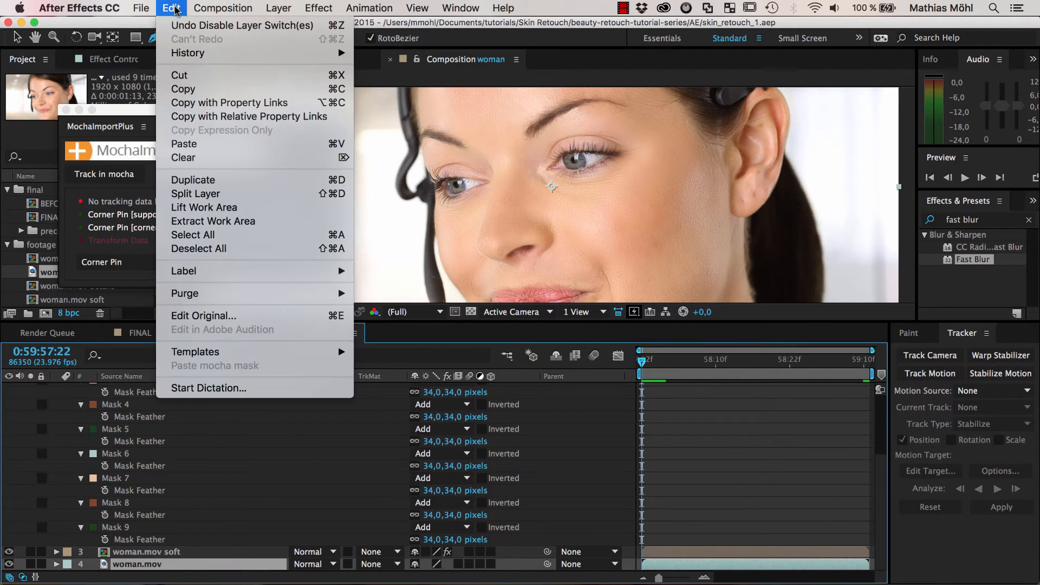
{"action": "left_click", "coordinate": [187, 145]}
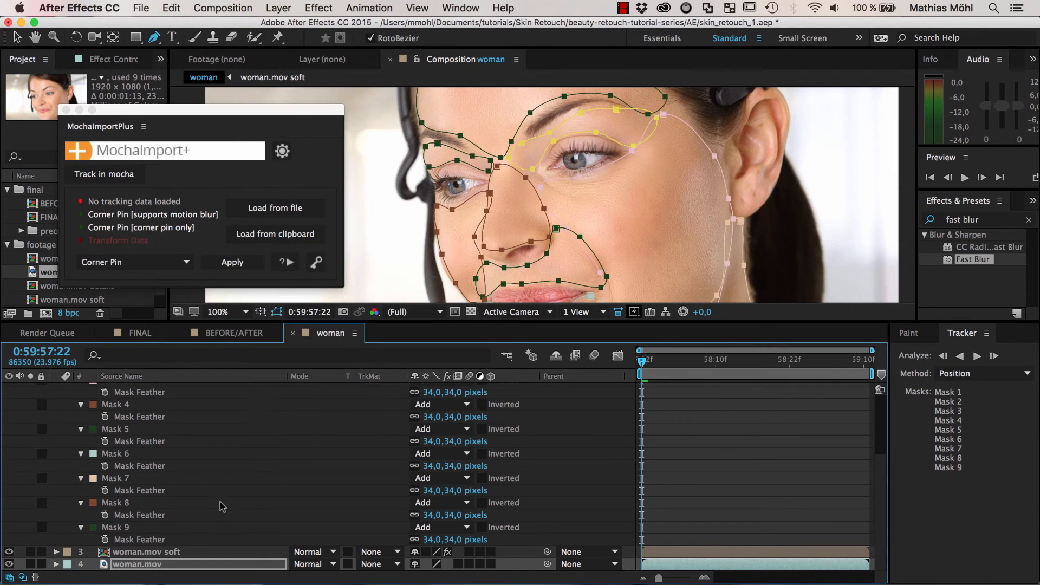
Send the original woman.mov layer to mocha for tracking, exporting Mask 1 through Mask 9 to Layer 1 through Layer 9 respectively
{"action": "left_click", "coordinate": [146, 565]}
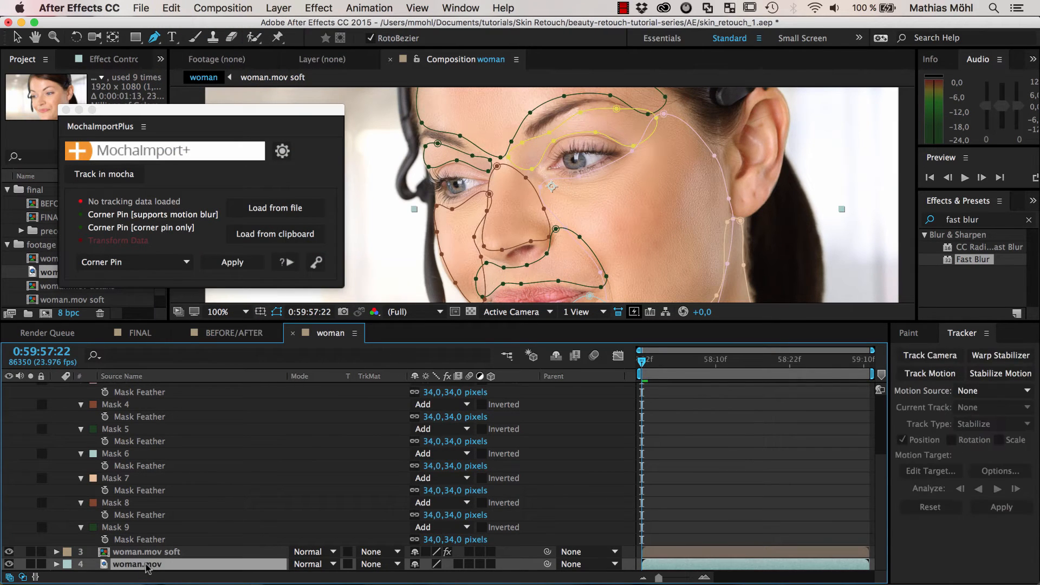
{"action": "left_click", "coordinate": [111, 174]}
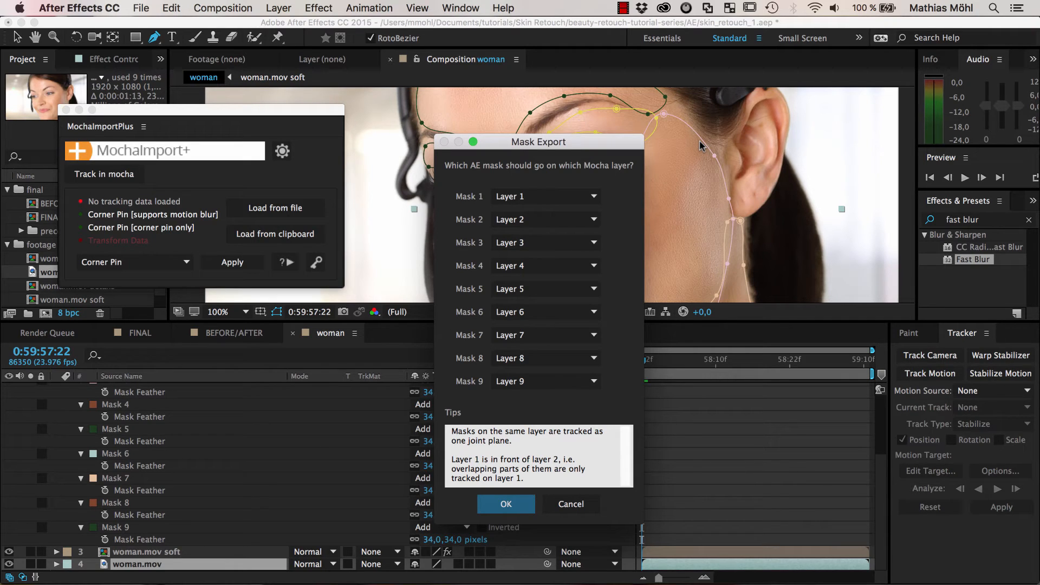
{"action": "left_click", "coordinate": [505, 505]}
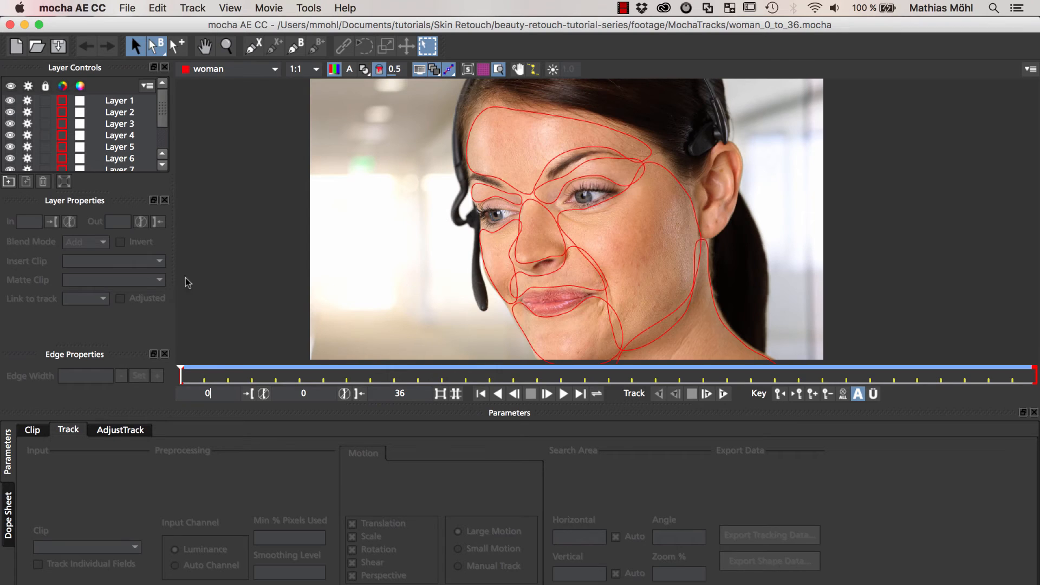
Track Layer 1 forward through frame 36, and adjust its forehead outline at frame 16
{"action": "left_click", "coordinate": [119, 102]}
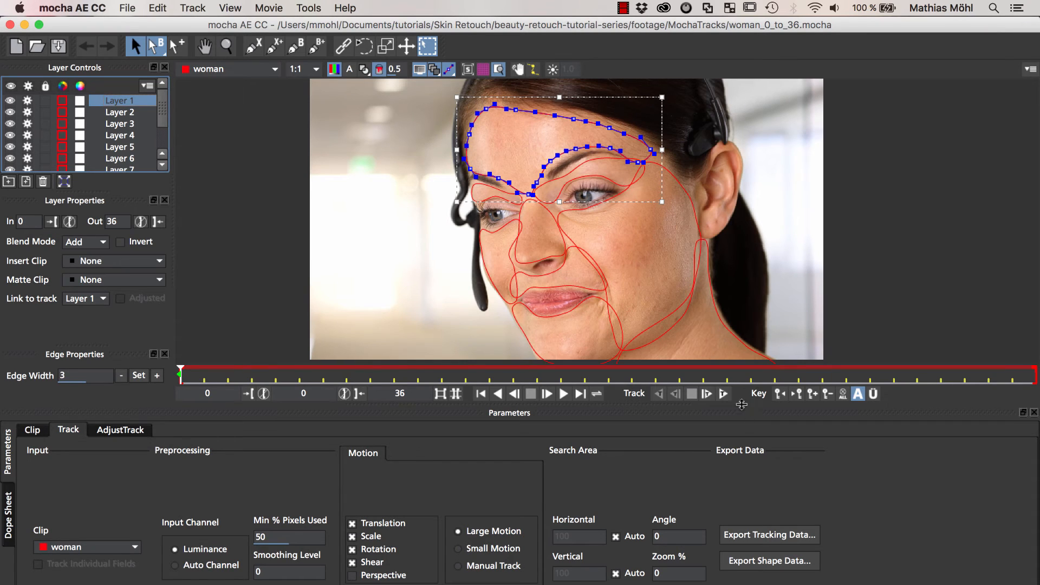
{"action": "left_click", "coordinate": [724, 395]}
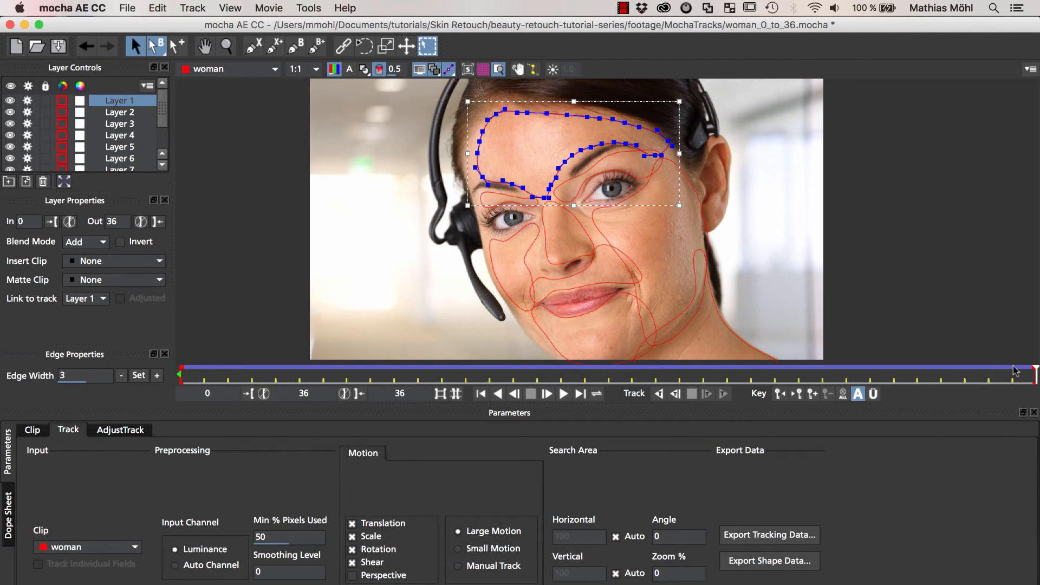
{"action": "left_click_drag", "start_coordinate": [1033, 374], "coordinate": [548, 401]}
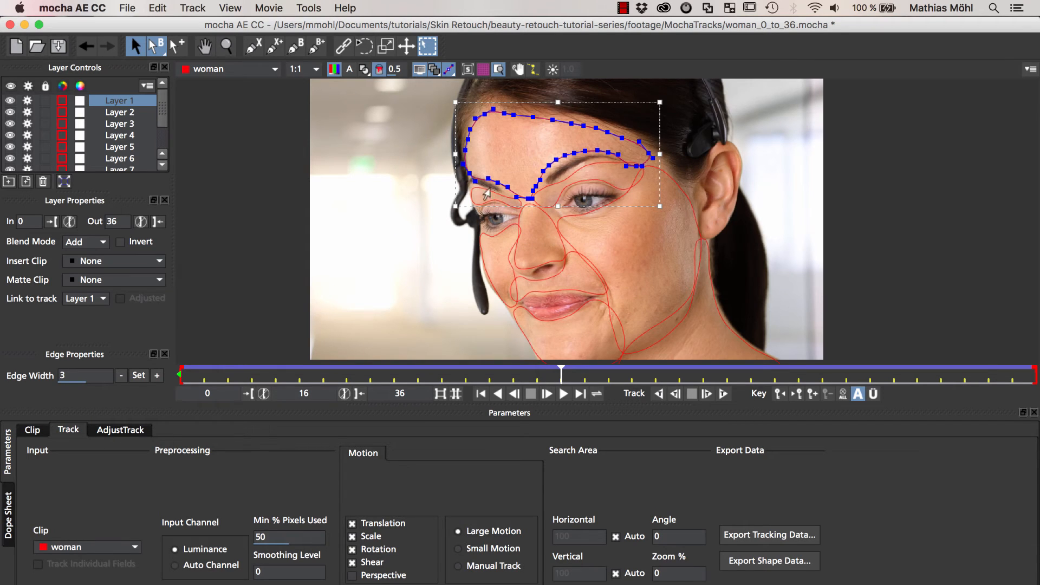
{"action": "left_click_drag", "start_coordinate": [483, 112], "coordinate": [483, 114]}
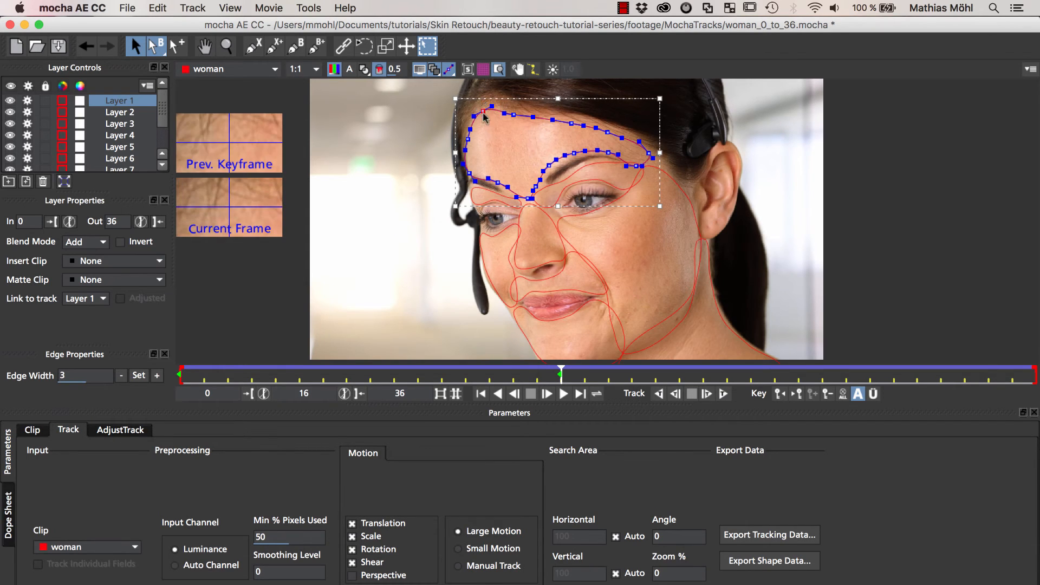
Add shape keyframes at frame 16 to Layer 8, Layer 6, Layer 5, Layer 3 and Layer 2
{"action": "left_click", "coordinate": [474, 194]}
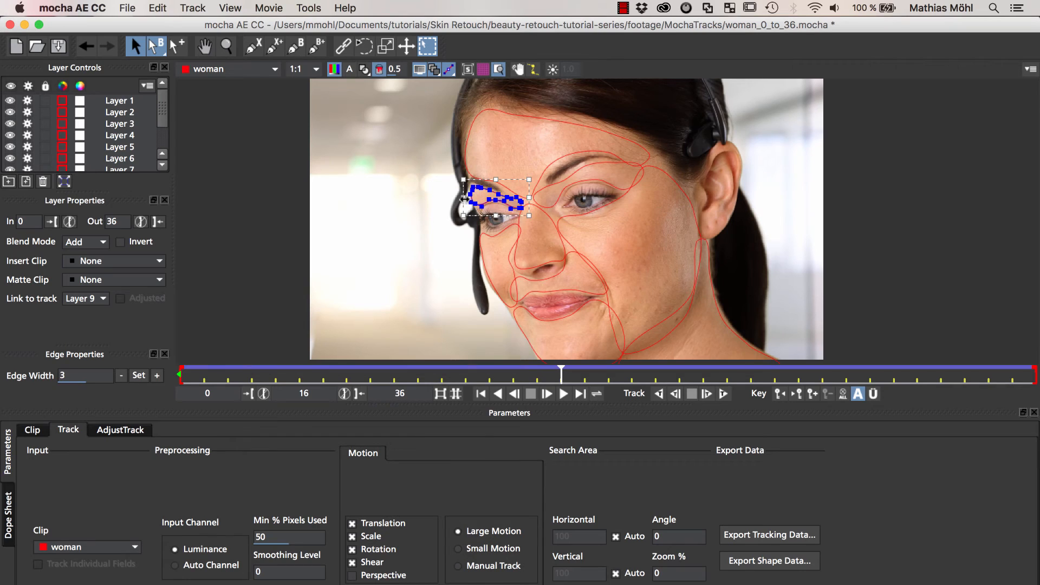
{"action": "left_click", "coordinate": [507, 228]}
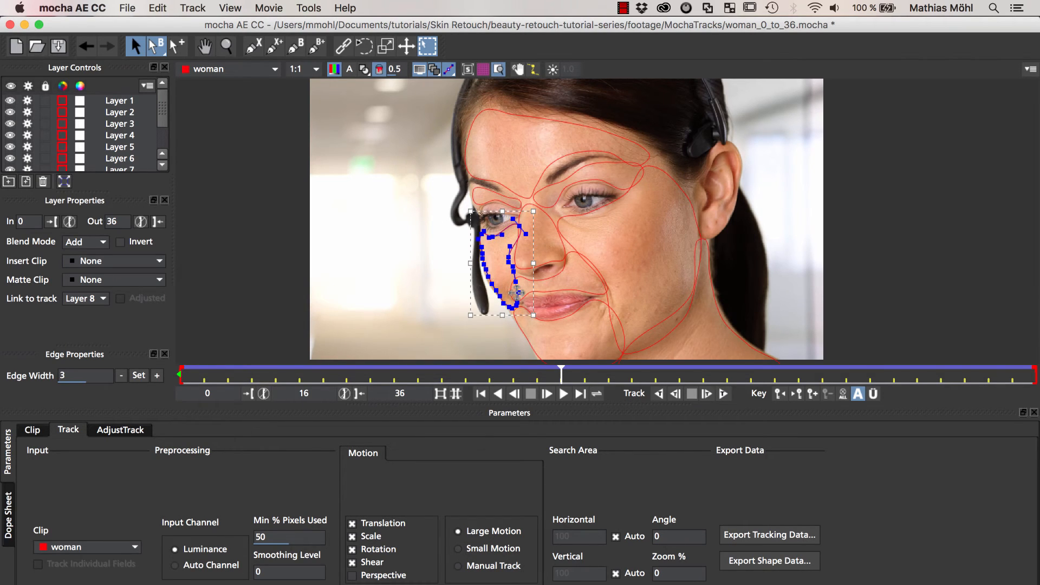
{"action": "left_click", "coordinate": [812, 396]}
{"action": "left_click", "coordinate": [597, 316]}
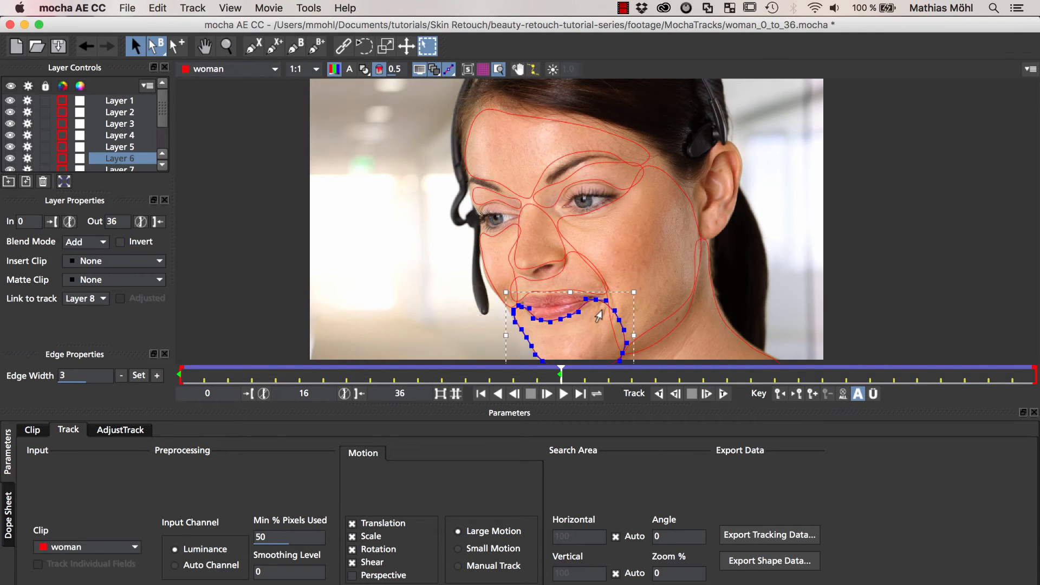
{"action": "left_click", "coordinate": [812, 395]}
{"action": "left_click", "coordinate": [578, 262]}
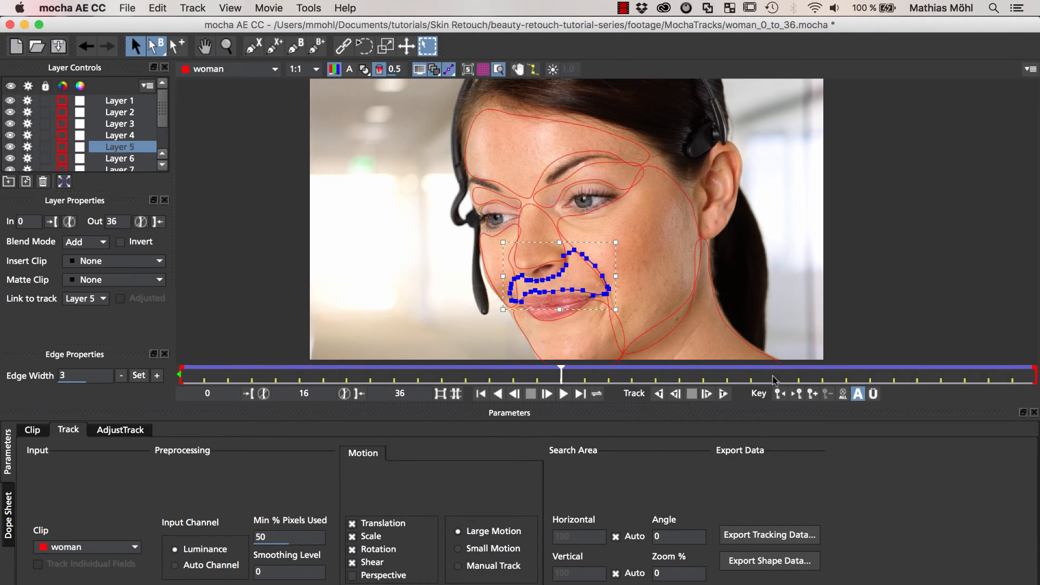
{"action": "left_click", "coordinate": [810, 393]}
{"action": "left_click", "coordinate": [655, 260]}
{"action": "left_click", "coordinate": [812, 393]}
{"action": "left_click", "coordinate": [596, 174]}
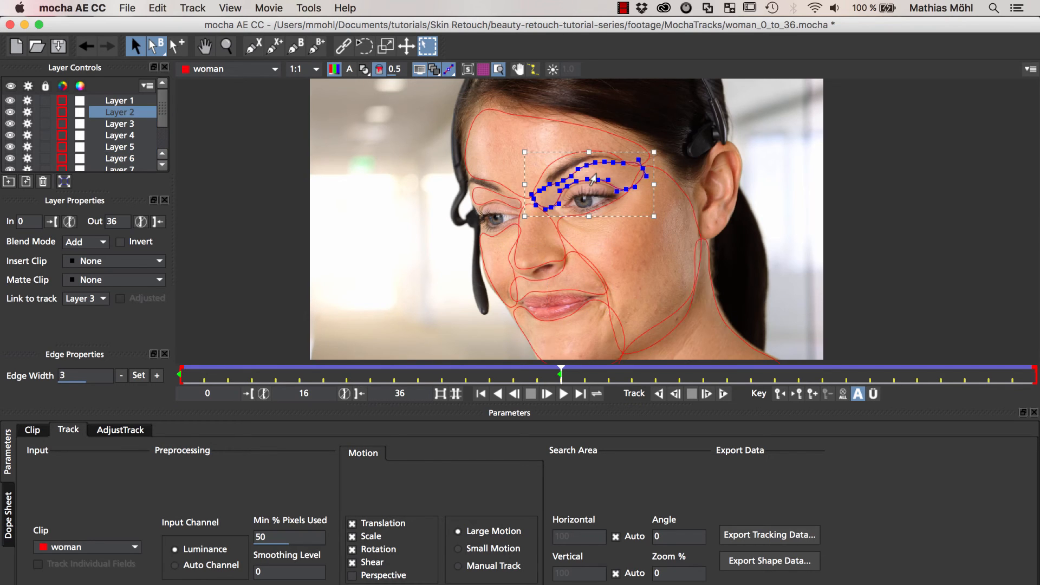
{"action": "left_click", "coordinate": [812, 394]}
Reshape the forehead outline of Layer 1 along the hairline at frame 24
{"action": "left_click_drag", "start_coordinate": [573, 374], "coordinate": [744, 377]}
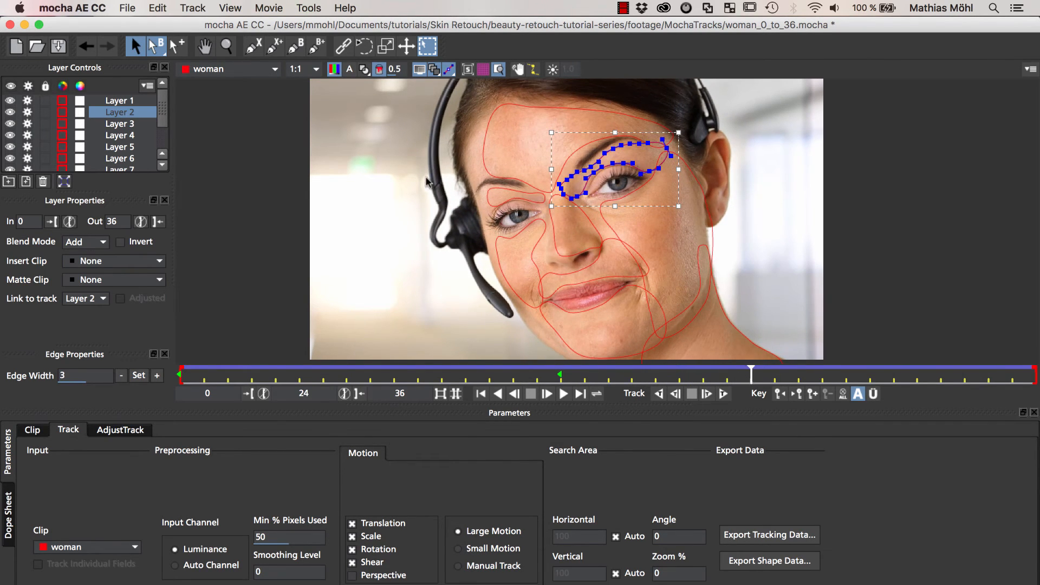
{"action": "left_click", "coordinate": [478, 156]}
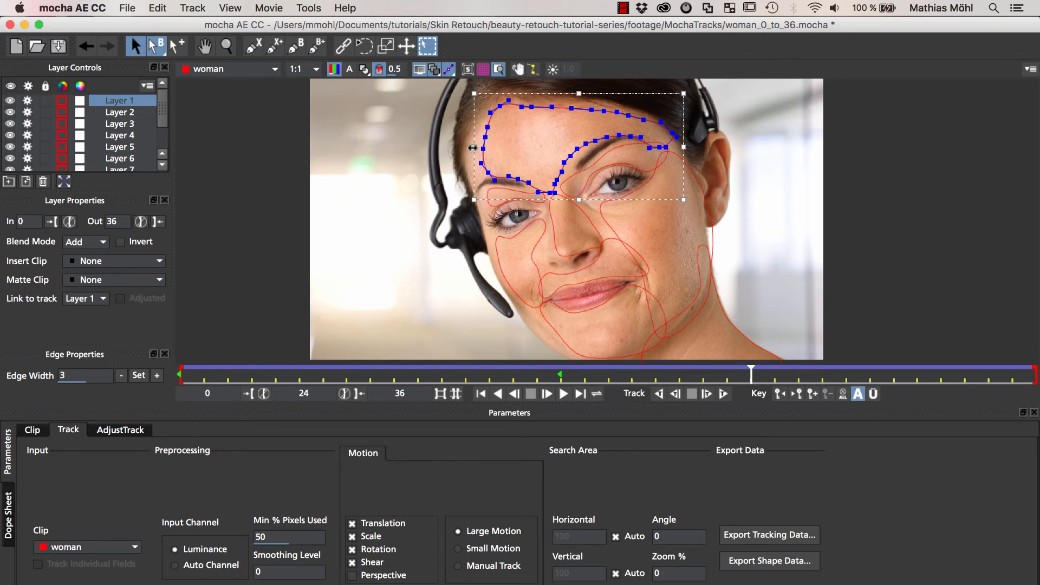
{"action": "left_click_drag", "start_coordinate": [472, 148], "coordinate": [477, 147]}
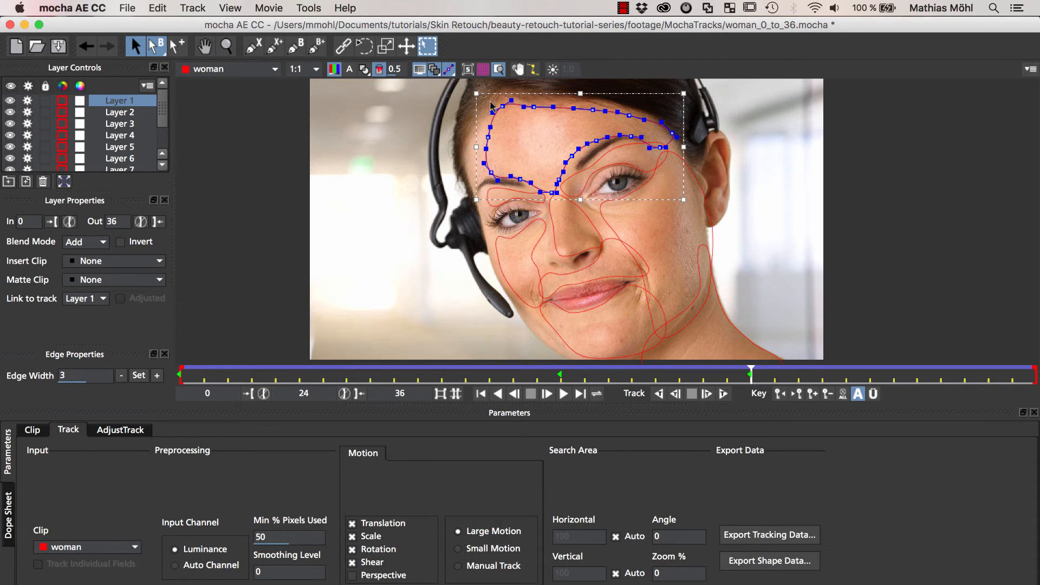
{"action": "left_click_drag", "start_coordinate": [512, 116], "coordinate": [467, 179]}
{"action": "left_click_drag", "start_coordinate": [488, 139], "coordinate": [428, 148]}
{"action": "left_click", "coordinate": [483, 169]}
Reshape the eyelid outline of Layer 9 beside the headset at frame 24, moving its outer points outward to the edge of the face
{"action": "left_click", "coordinate": [490, 208]}
{"action": "key", "text": "z"}
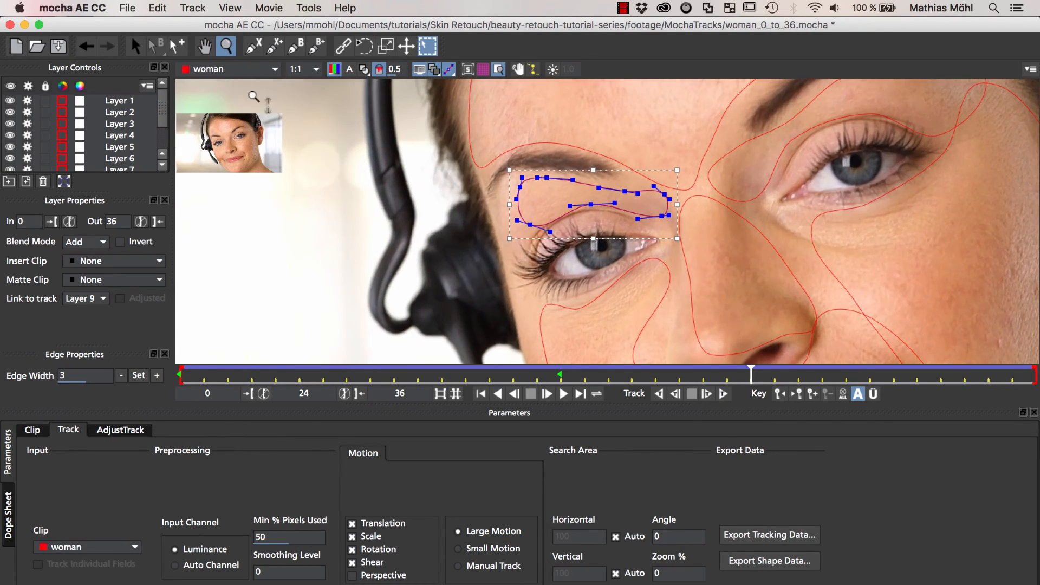
{"action": "left_click", "coordinate": [135, 50]}
{"action": "left_click_drag", "start_coordinate": [531, 224], "coordinate": [511, 244]}
{"action": "left_click_drag", "start_coordinate": [520, 187], "coordinate": [499, 192]}
{"action": "left_click_drag", "start_coordinate": [591, 204], "coordinate": [578, 203]}
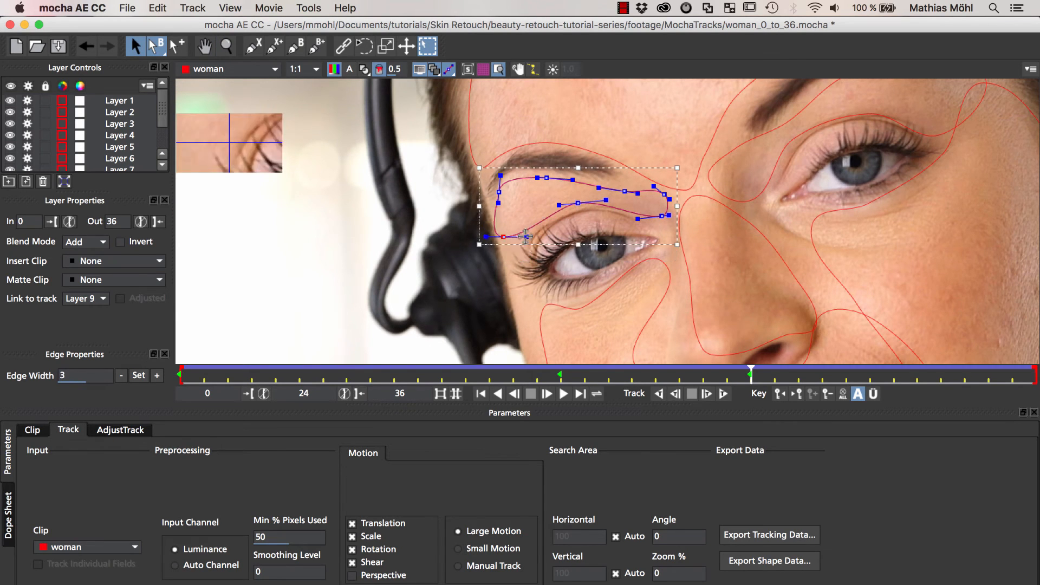
{"action": "left_click_drag", "start_coordinate": [531, 249], "coordinate": [529, 232]}
Fit the outer edge of the Layer 8 outline to the cheek beside the headset at frame 24
{"action": "key", "text": "x"}
{"action": "left_click_drag", "start_coordinate": [589, 335], "coordinate": [610, 223]}
{"action": "left_click_drag", "start_coordinate": [491, 191], "coordinate": [482, 191]}
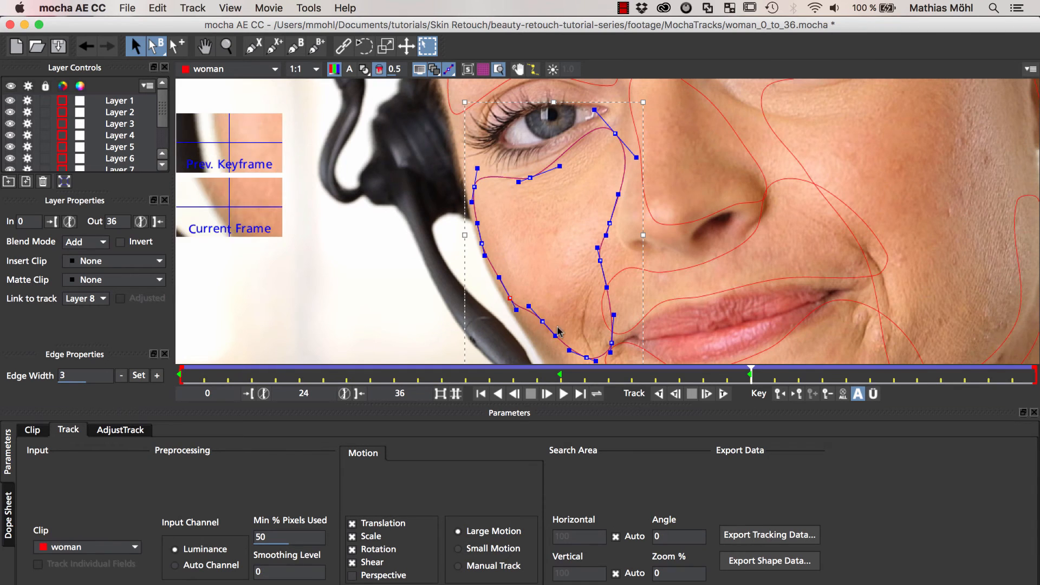
Reshape the chin outline of Layer 6 at frame 24 so that it follows the jawline
{"action": "key", "text": "x"}
{"action": "left_click_drag", "start_coordinate": [577, 350], "coordinate": [546, 256]}
{"action": "left_click", "coordinate": [622, 285]}
{"action": "left_click_drag", "start_coordinate": [647, 313], "coordinate": [606, 323]}
{"action": "mouse_move", "coordinate": [751, 374]}
{"action": "left_mouse_down"}
{"action": "mouse_move", "coordinate": [917, 373]}
{"action": "mouse_move", "coordinate": [751, 374]}
{"action": "left_mouse_up"}
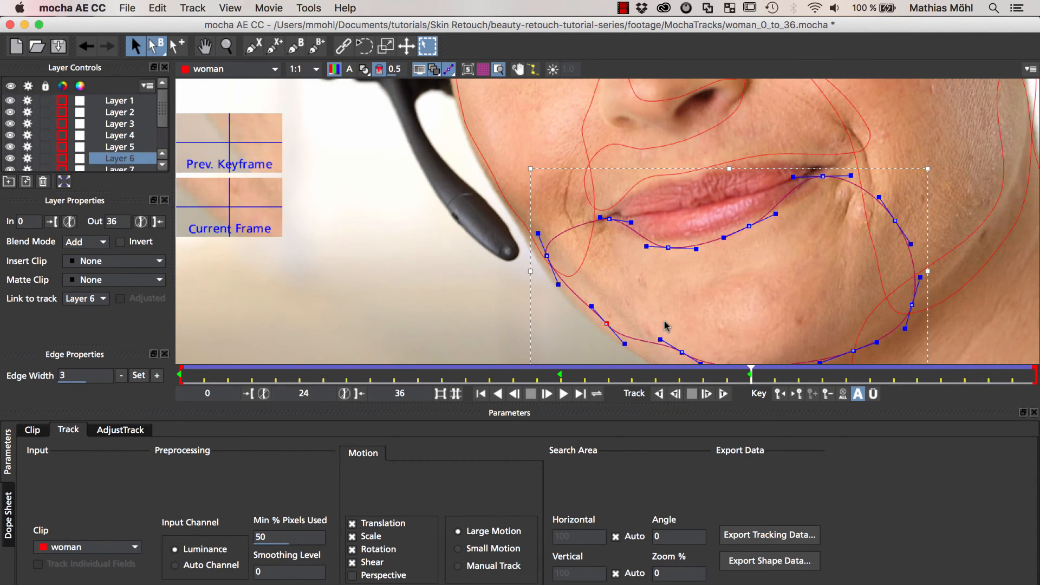
{"action": "key", "text": "x"}
{"action": "left_click_drag", "start_coordinate": [672, 336], "coordinate": [658, 274]}
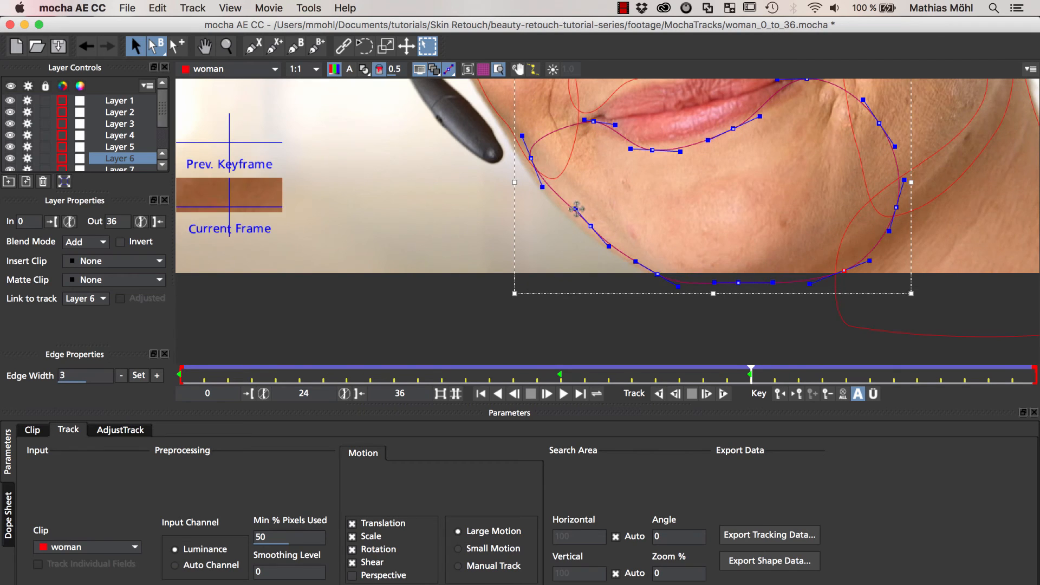
Reshape the nose outline of Layer 4 at frame 24, moving its side and lower points to the nostril edge
{"action": "key", "text": "x"}
{"action": "left_click_drag", "start_coordinate": [590, 103], "coordinate": [578, 345]}
{"action": "left_click", "coordinate": [594, 230]}
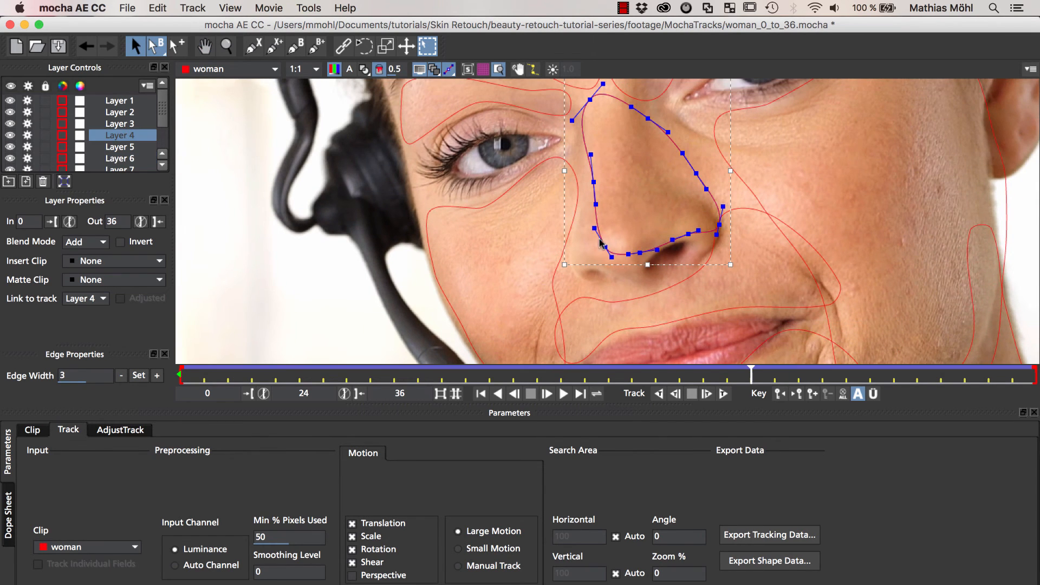
{"action": "left_click_drag", "start_coordinate": [605, 242], "coordinate": [631, 263]}
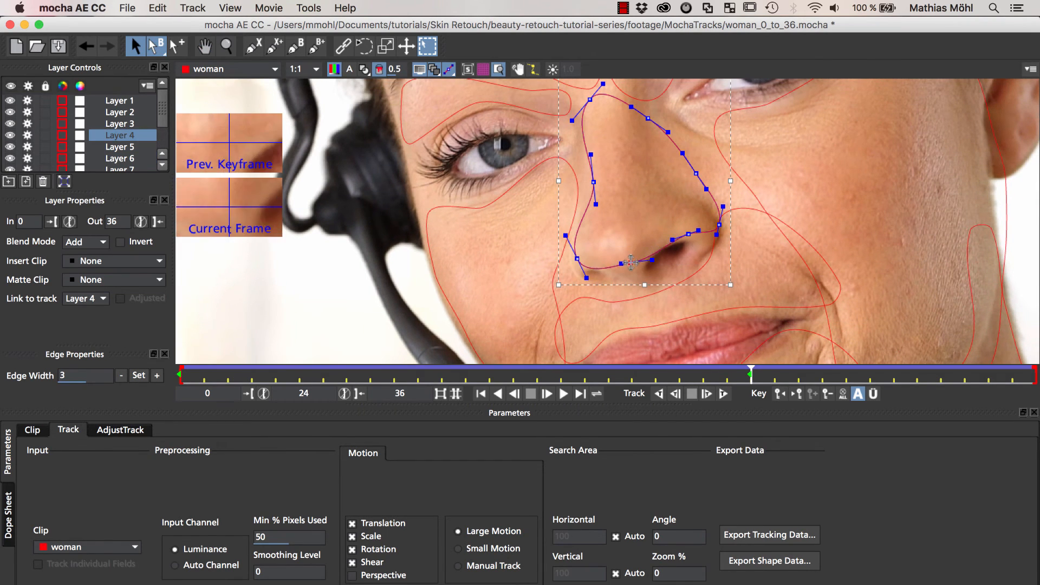
{"action": "left_click_drag", "start_coordinate": [591, 182], "coordinate": [580, 184]}
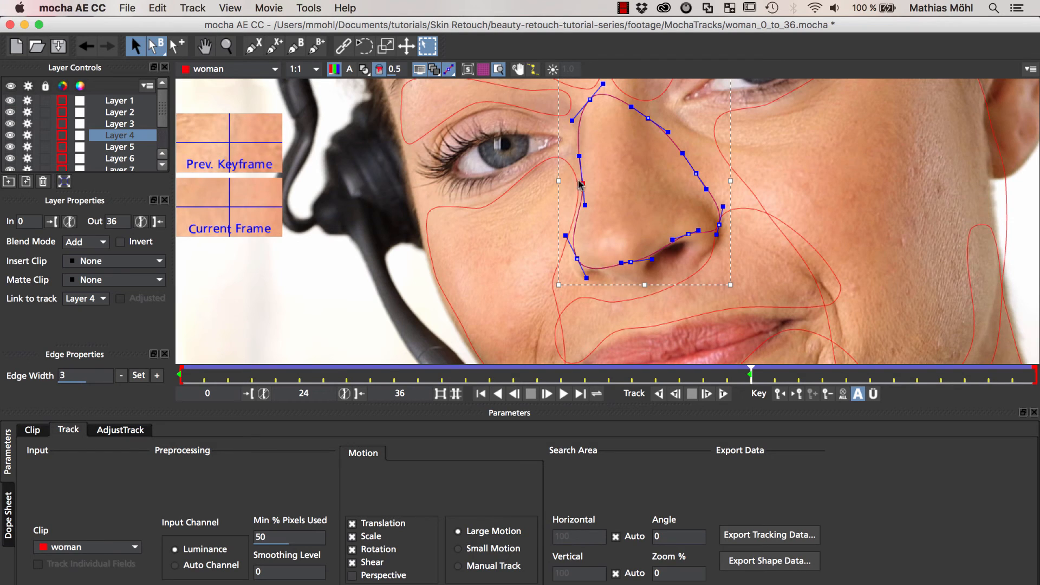
Adjust the Layer 3 cheek outline at frame 24 beside the nose and along the edge near the ear
{"action": "left_click", "coordinate": [717, 164]}
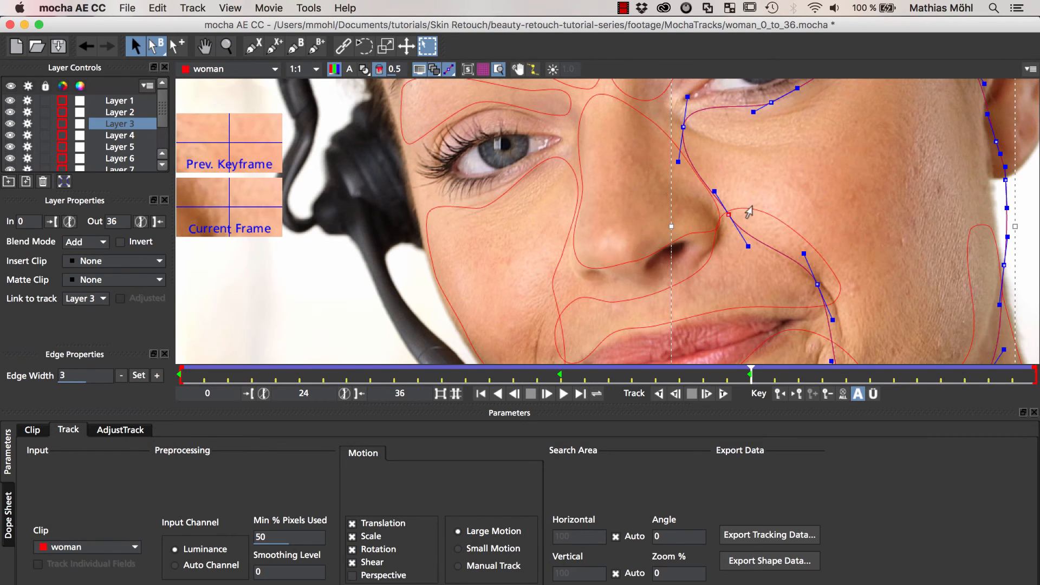
{"action": "key", "text": "x"}
{"action": "left_click_drag", "start_coordinate": [789, 188], "coordinate": [643, 148]}
{"action": "left_click_drag", "start_coordinate": [860, 167], "coordinate": [835, 147]}
{"action": "left_click_drag", "start_coordinate": [854, 114], "coordinate": [838, 116]}
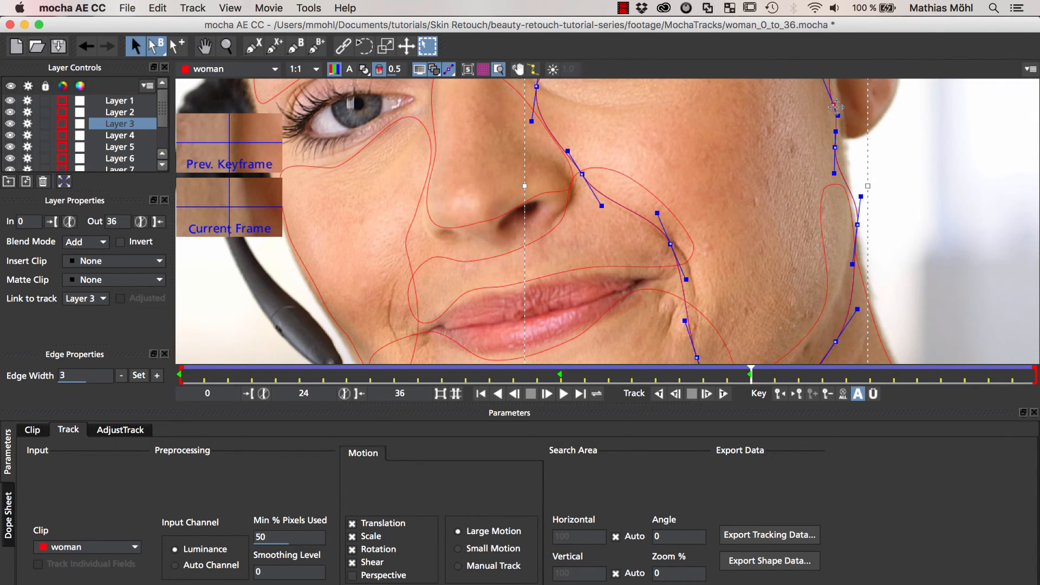
Adjust the neck outline of Layer 7 at frame 24 and scrub through the clip to frame 36 to check the shapes
{"action": "left_click_drag", "start_coordinate": [857, 225], "coordinate": [563, 287]}
{"action": "left_click", "coordinate": [856, 271]}
{"action": "key", "text": "z"}
{"action": "left_click_drag", "start_coordinate": [751, 377], "coordinate": [715, 379]}
{"action": "left_click_drag", "start_coordinate": [643, 377], "coordinate": [548, 380]}
{"action": "left_click_drag", "start_coordinate": [473, 374], "coordinate": [1031, 391]}
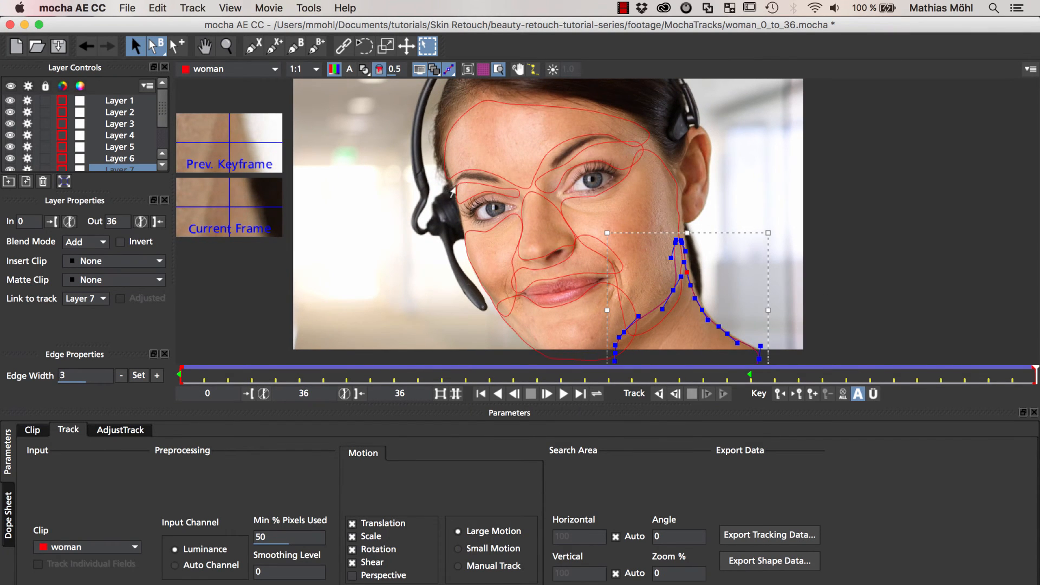
Copy the tracked shapes to the clipboard as mocha shape data for AE and switch to After Effects
{"action": "left_click", "coordinate": [761, 563]}
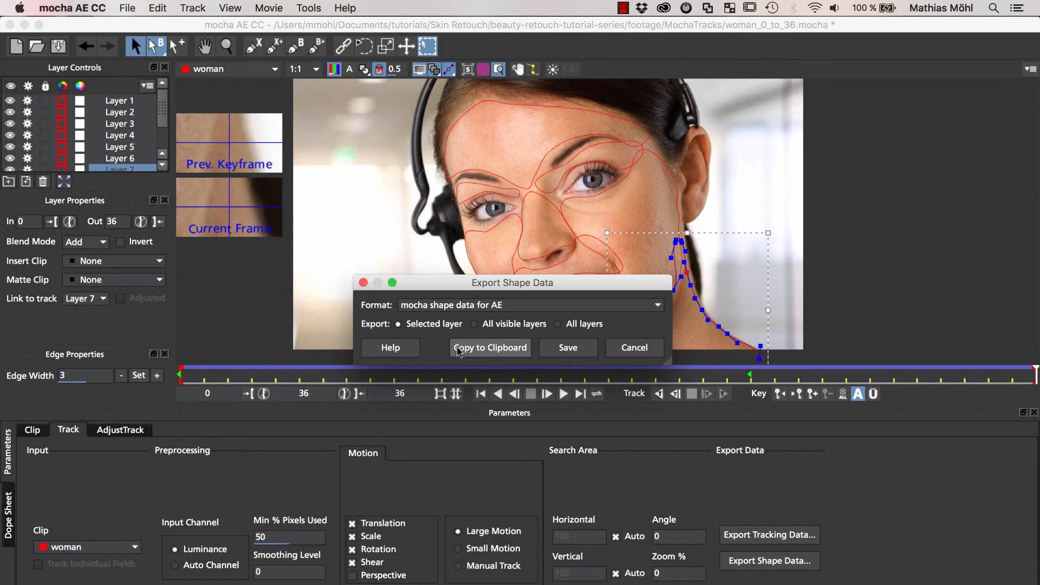
{"action": "left_click", "coordinate": [491, 348]}
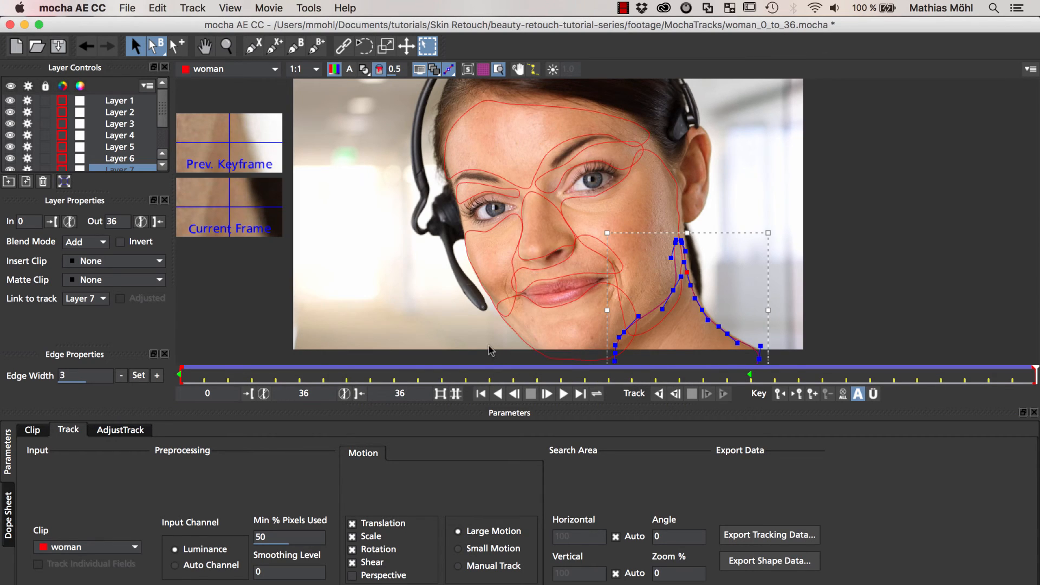
{"action": "key", "text": "super+Tab"}
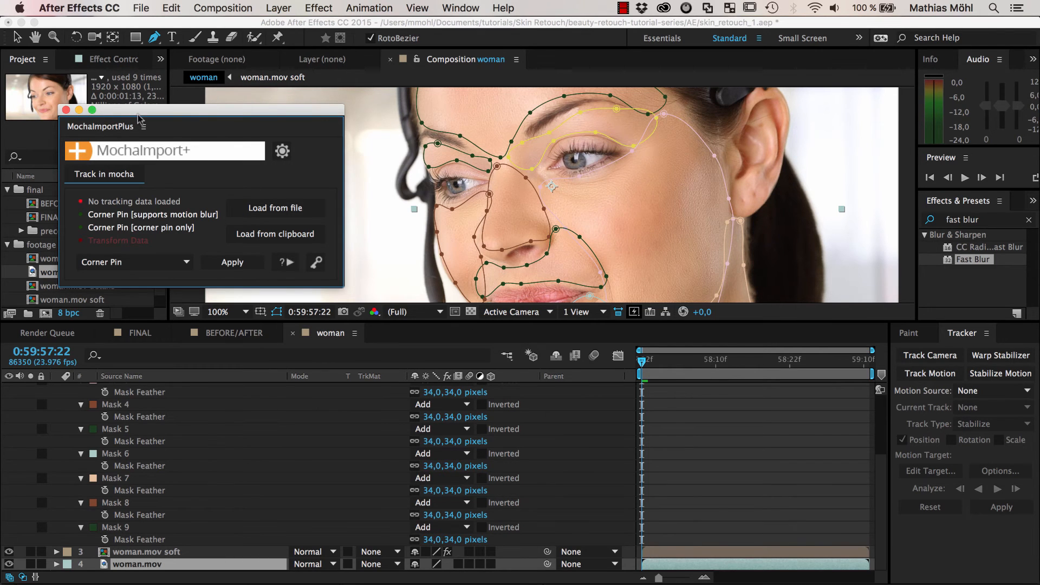
Close MochaImportPlus and delete Mask 1 through Mask 9 from the upper woman.mov soft layer
{"action": "left_click_drag", "start_coordinate": [139, 117], "coordinate": [236, 123]}
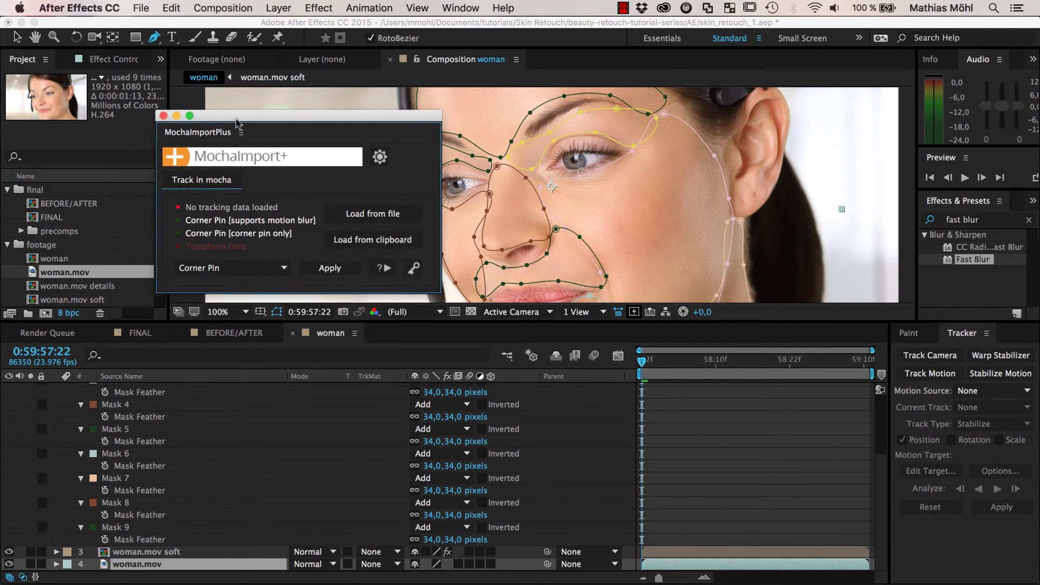
{"action": "left_click", "coordinate": [163, 116]}
{"action": "scroll", "coordinate": [174, 493], "scroll_direction": "up", "scroll_amount": 4}
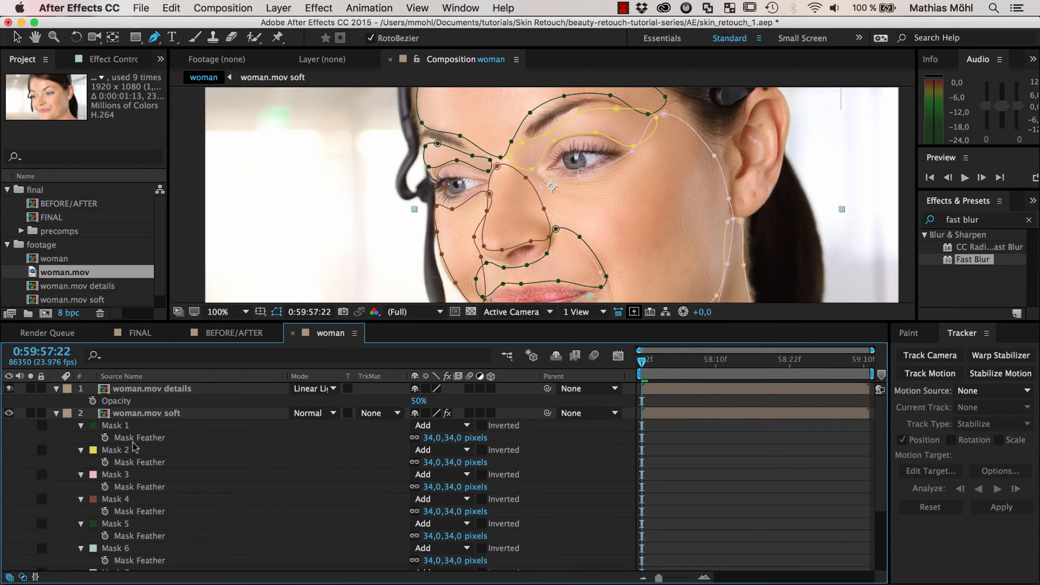
{"action": "left_click", "coordinate": [128, 428]}
{"action": "scroll", "coordinate": [150, 531], "scroll_direction": "down", "scroll_amount": 5}
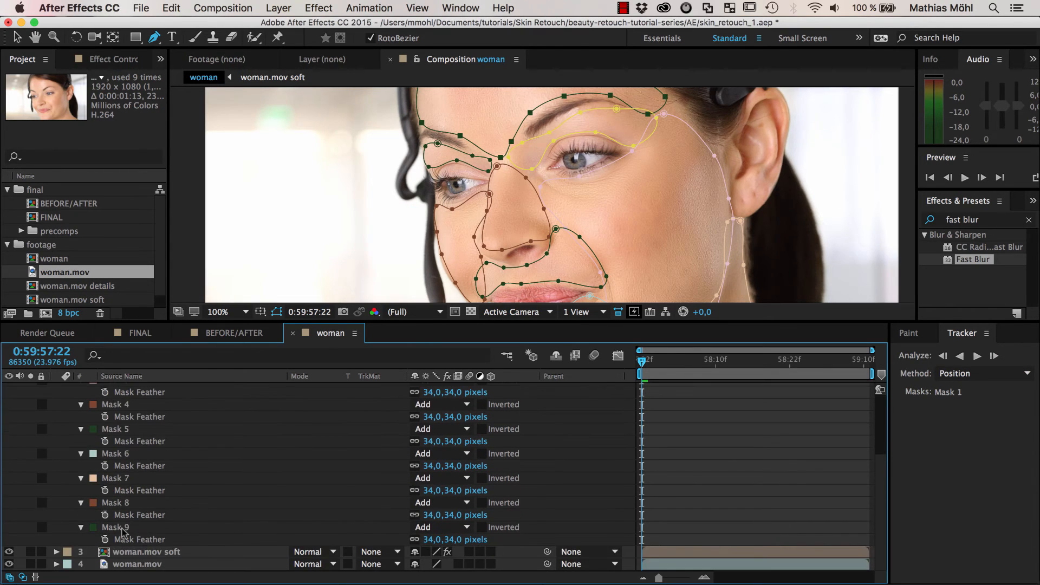
{"action": "left_click", "coordinate": [122, 529], "text": "shift"}
{"action": "key", "text": "Delete"}
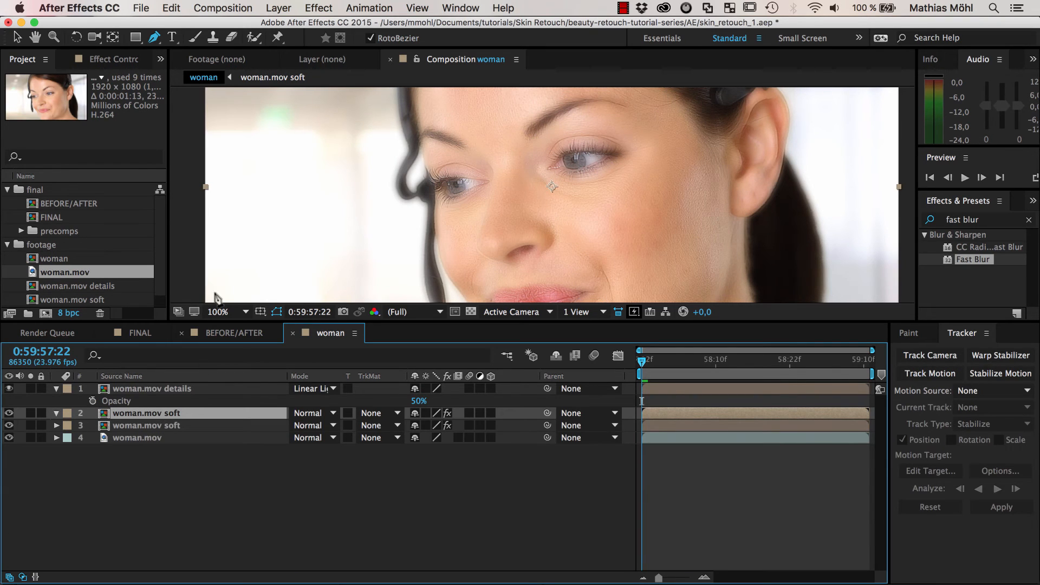
Paste the mocha masks onto the upper woman.mov soft layer, check them across the timeline and return to the first frame
{"action": "left_click", "coordinate": [172, 9]}
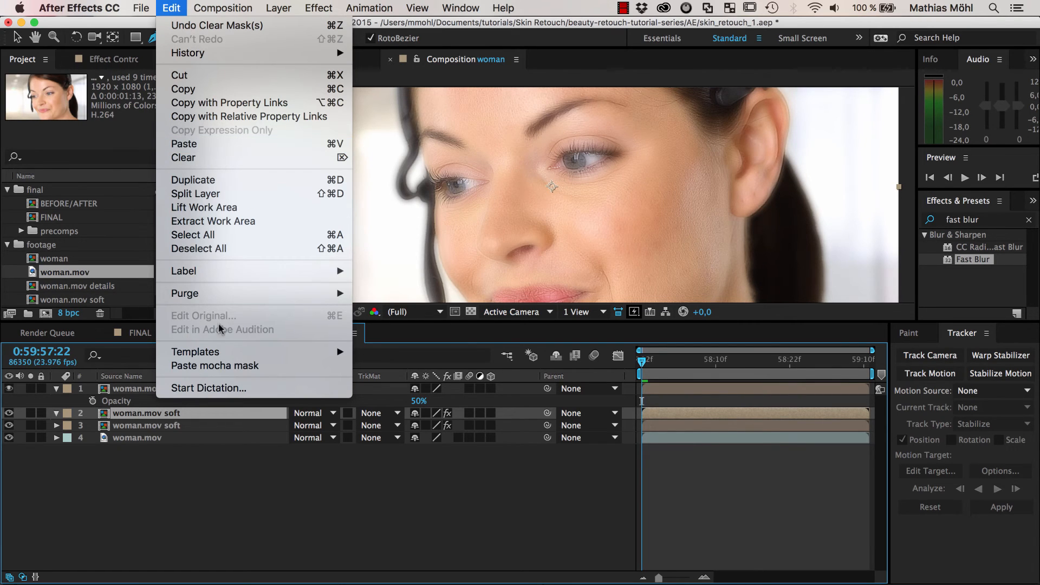
{"action": "left_click", "coordinate": [218, 366]}
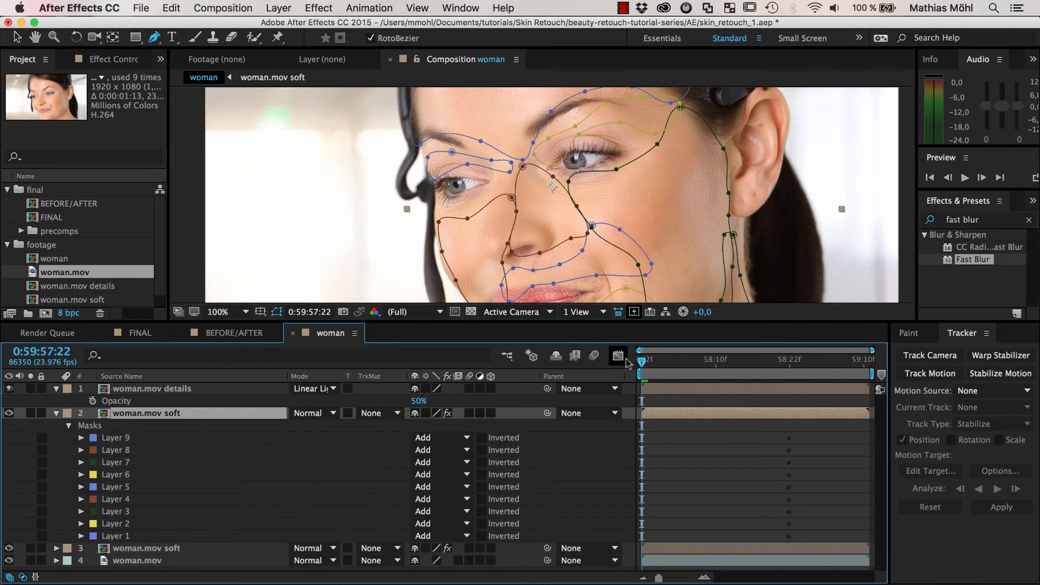
{"action": "left_click_drag", "start_coordinate": [642, 366], "coordinate": [824, 387]}
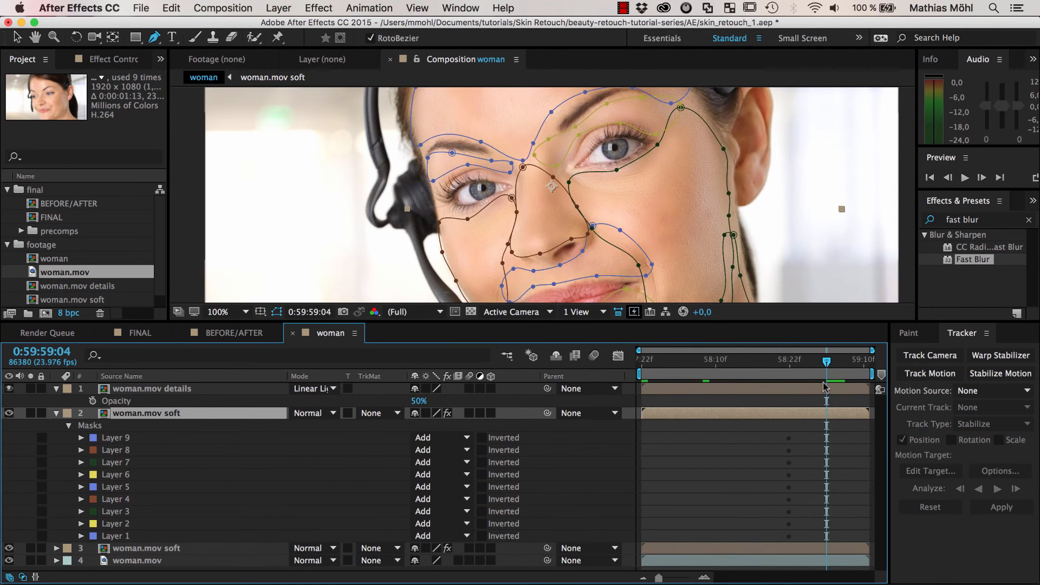
{"action": "left_click", "coordinate": [667, 360]}
{"action": "key", "text": "Home"}
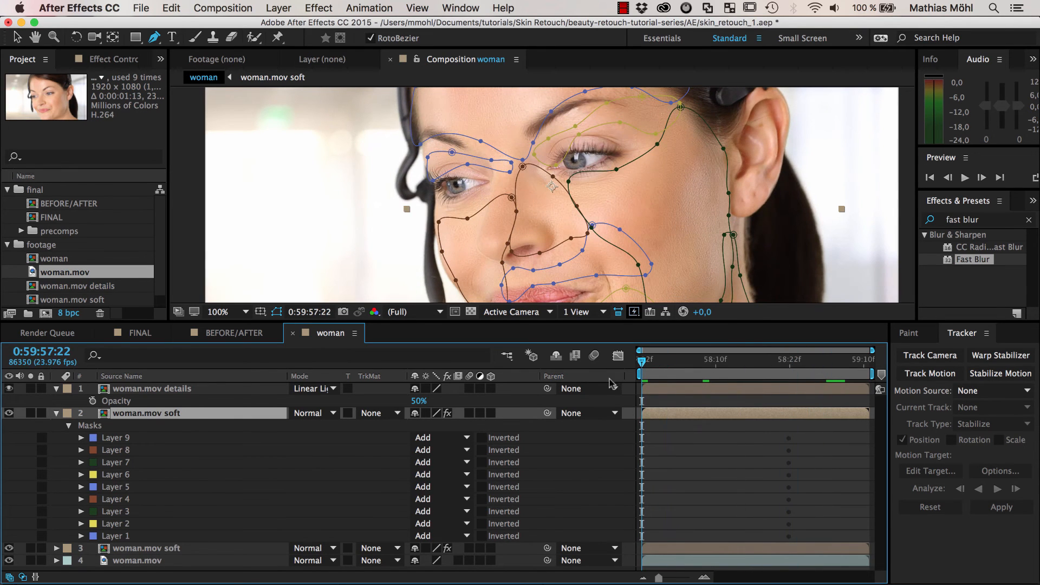
Delete the masks Layer 1 through Layer 9 from the upper woman.mov soft layer
{"action": "left_click", "coordinate": [118, 439]}
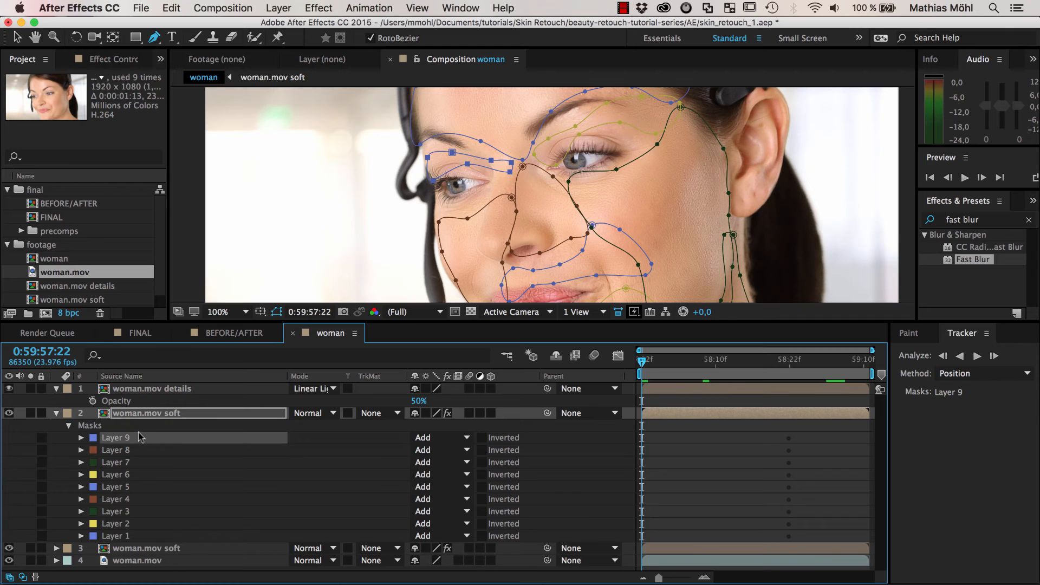
{"action": "left_click", "coordinate": [124, 536], "text": "shift"}
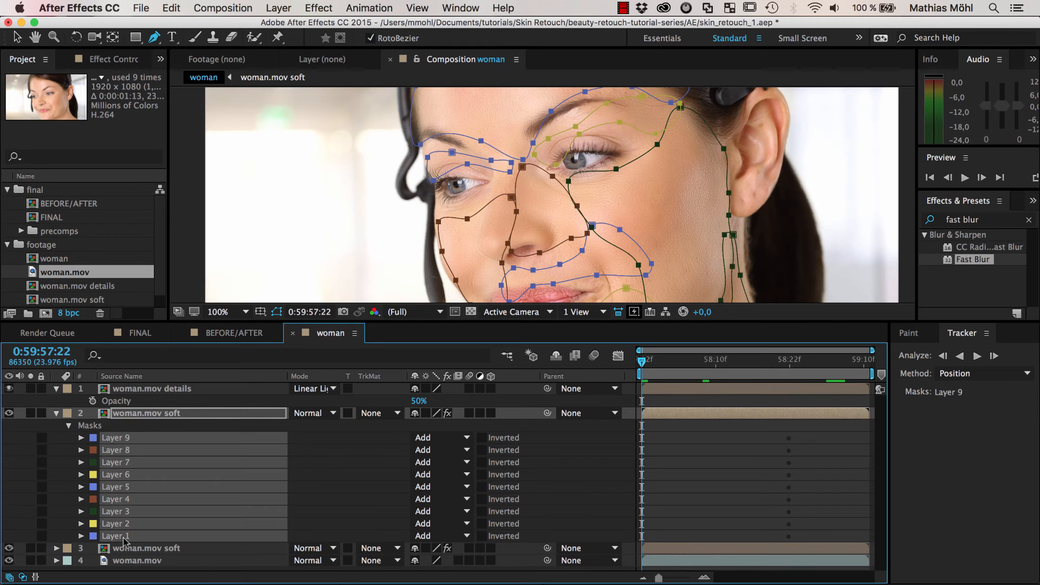
{"action": "key", "text": "Delete"}
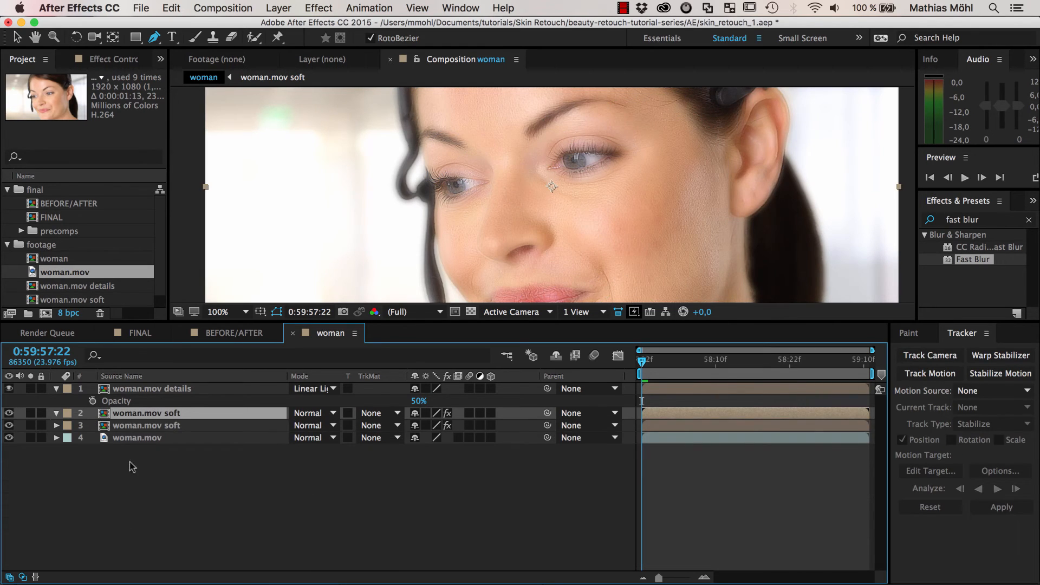
Delete Mask 1 through Mask 9 from the original woman.mov layer
{"action": "left_click", "coordinate": [138, 439]}
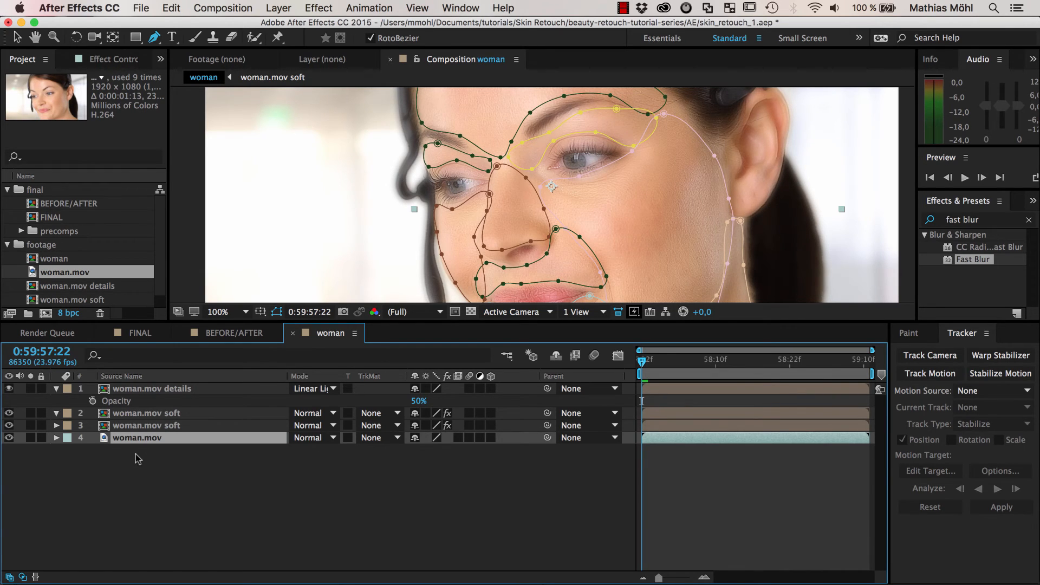
{"action": "key", "text": "m"}
{"action": "left_click", "coordinate": [124, 455]}
{"action": "scroll", "coordinate": [148, 561], "scroll_direction": "down", "scroll_amount": 4}
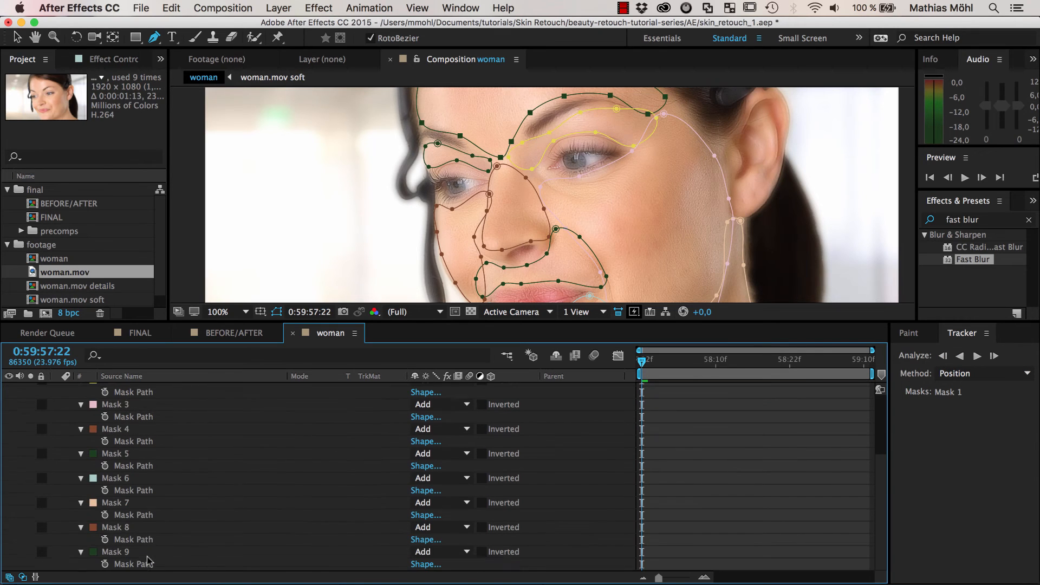
{"action": "left_click", "coordinate": [120, 553], "text": "shift"}
{"action": "key", "text": "Delete"}
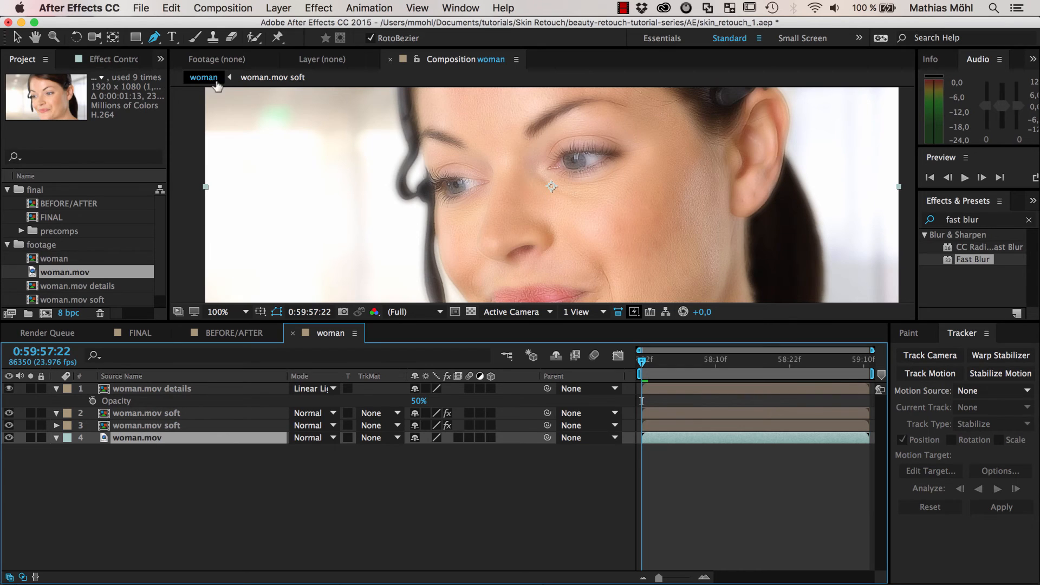
Paste the tracked mocha masks onto the woman.mov layer and check them at the start of the timeline
{"action": "left_click", "coordinate": [172, 8]}
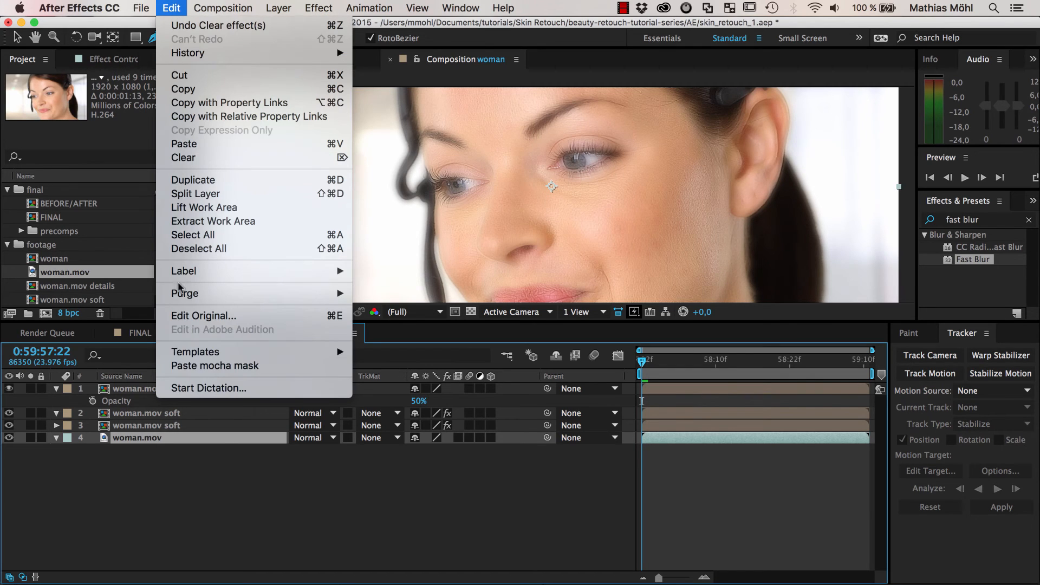
{"action": "left_click", "coordinate": [202, 366]}
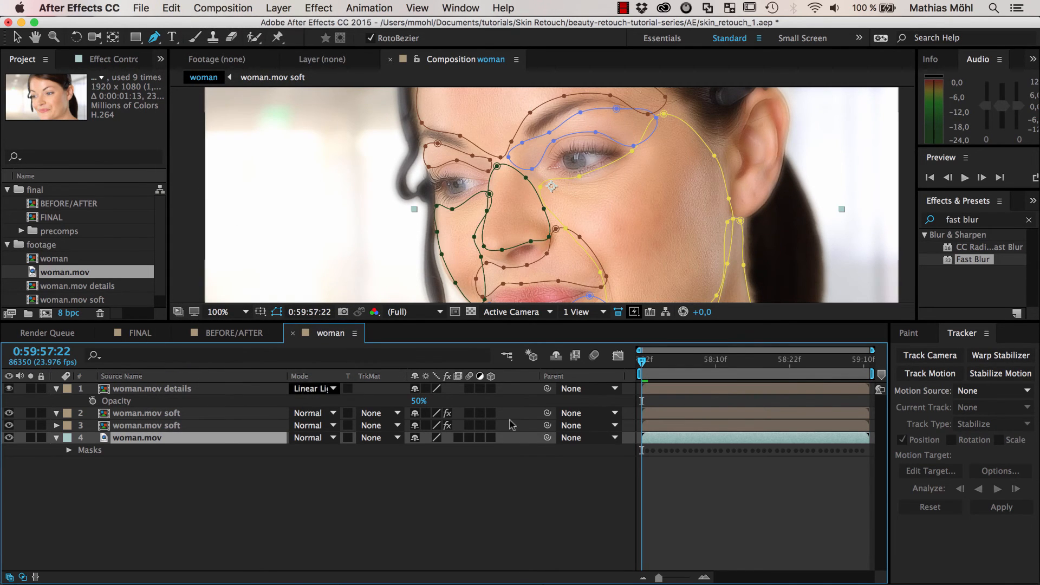
{"action": "mouse_move", "coordinate": [646, 367]}
{"action": "left_mouse_down"}
{"action": "mouse_move", "coordinate": [823, 390]}
{"action": "mouse_move", "coordinate": [638, 374]}
{"action": "left_mouse_up"}
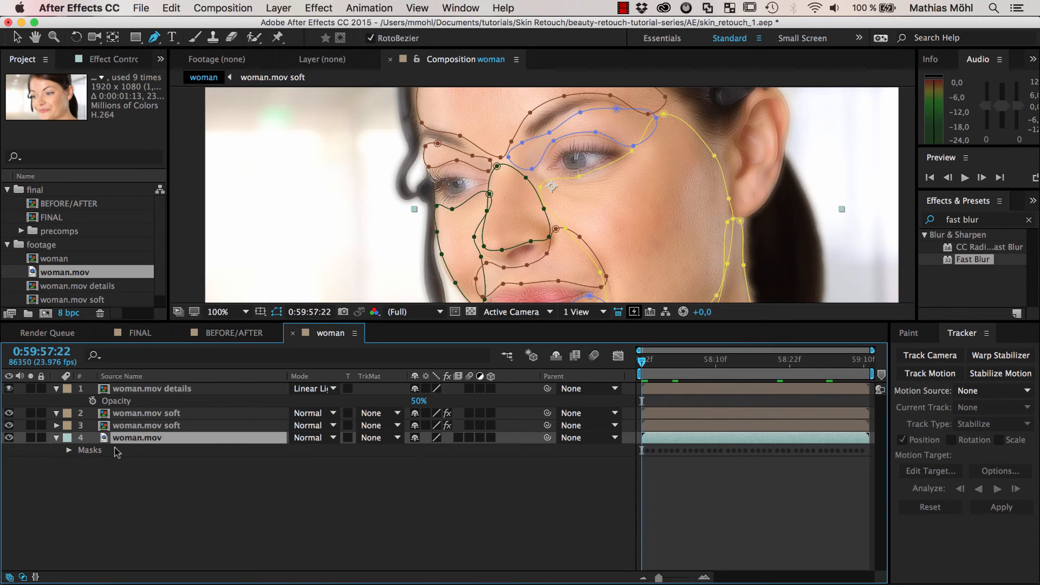
Copy all nine pasted masks, Layer 9 through Layer 1, from the woman.mov layer
{"action": "left_click", "coordinate": [69, 450]}
{"action": "left_click", "coordinate": [111, 463]}
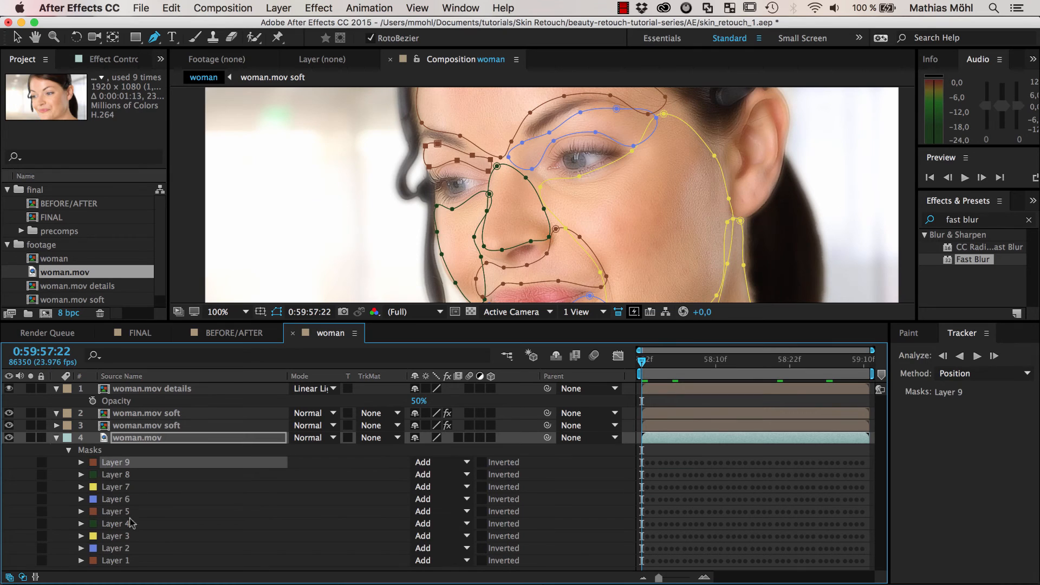
{"action": "left_click", "coordinate": [121, 562], "text": "shift"}
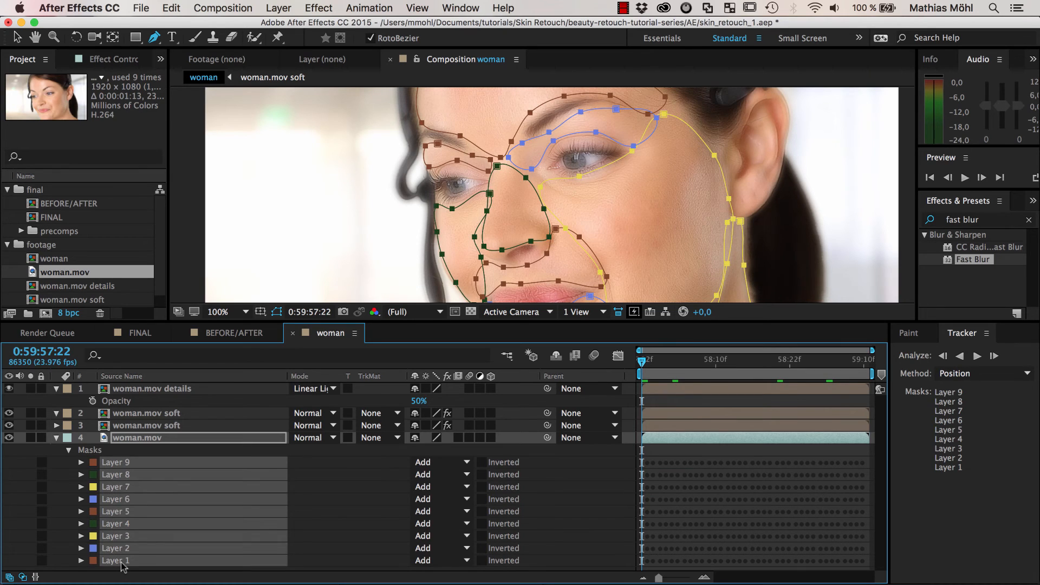
{"action": "left_click", "coordinate": [171, 8]}
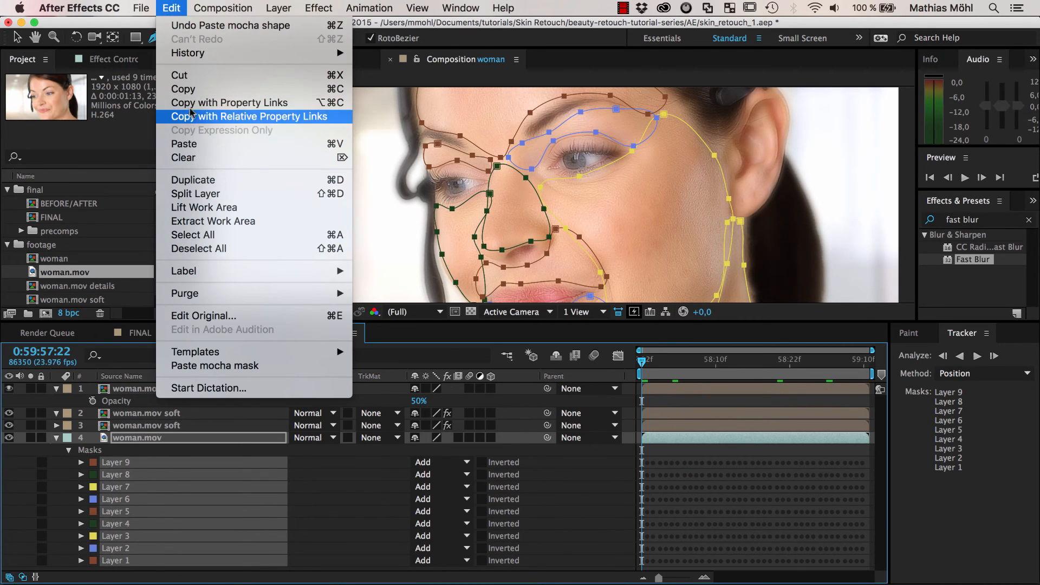
{"action": "left_click", "coordinate": [196, 90]}
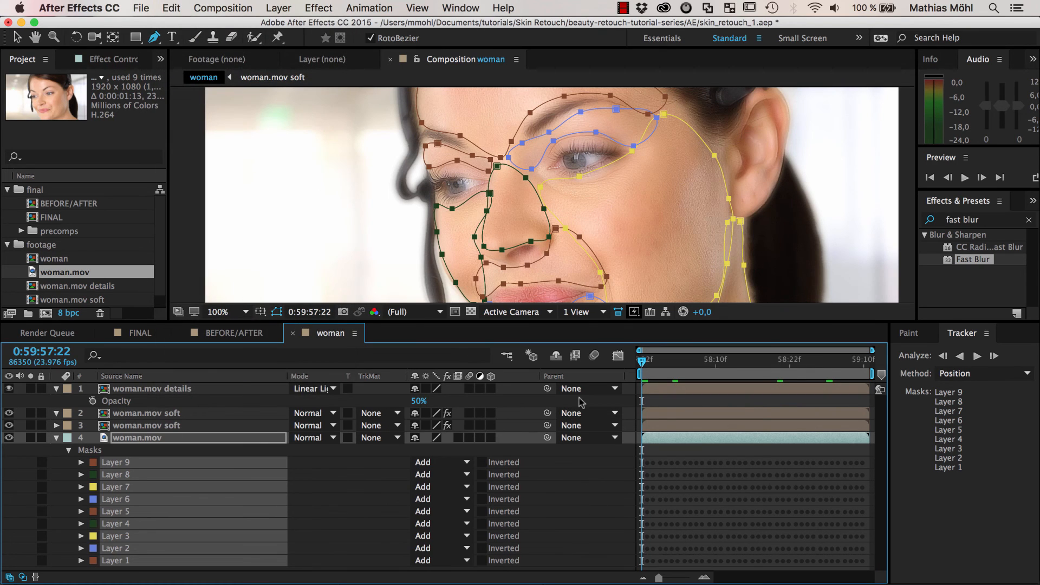
Paste the copied masks onto the upper woman.mov soft layer, scrub the timeline to check them and return to the first frame
{"action": "left_click", "coordinate": [146, 413]}
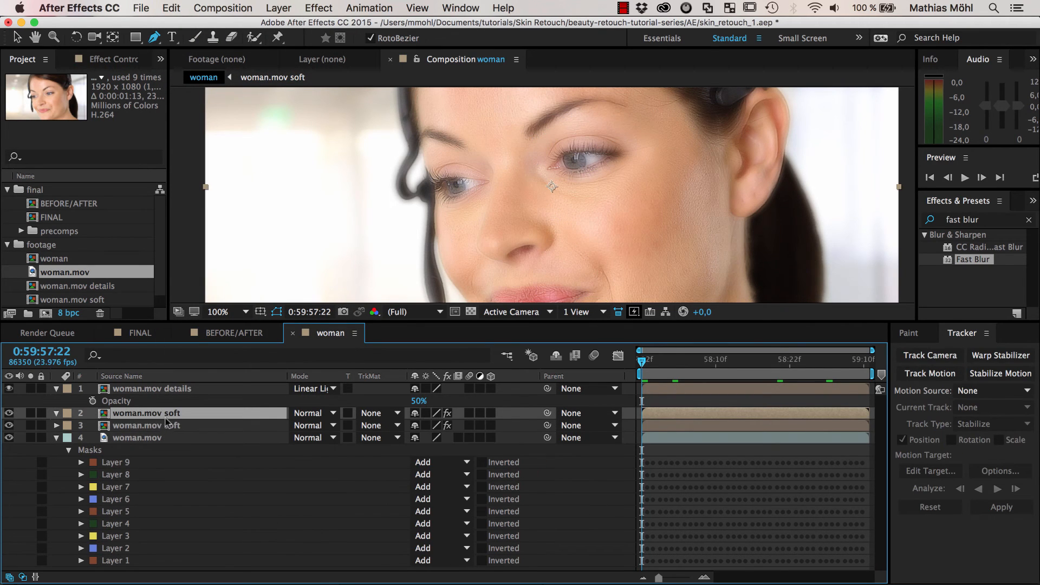
{"action": "left_click", "coordinate": [171, 8]}
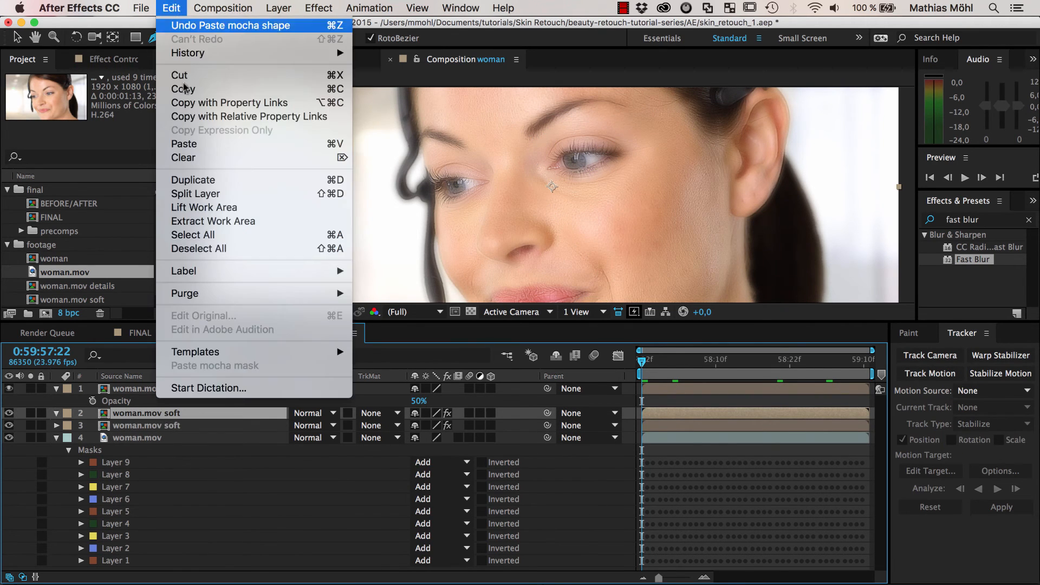
{"action": "left_click", "coordinate": [194, 144]}
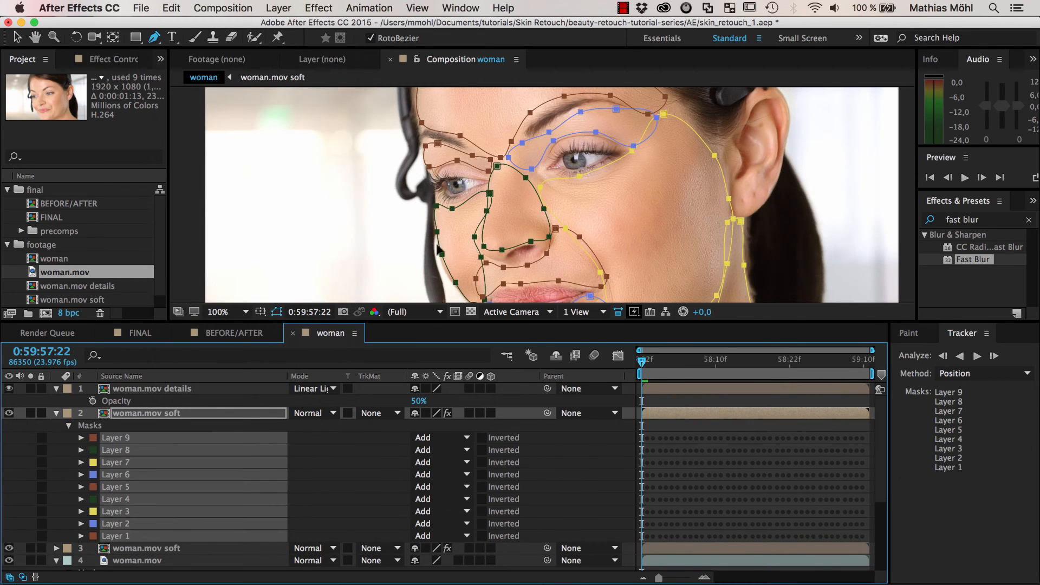
{"action": "left_click_drag", "start_coordinate": [647, 364], "coordinate": [757, 374]}
{"action": "key", "text": "Home"}
Delete the original woman.mov layer from the composition and collapse the upper woman.mov soft layer
{"action": "scroll", "coordinate": [122, 557], "scroll_direction": "down", "scroll_amount": 4}
{"action": "left_click", "coordinate": [119, 469]}
{"action": "left_click", "coordinate": [130, 443]}
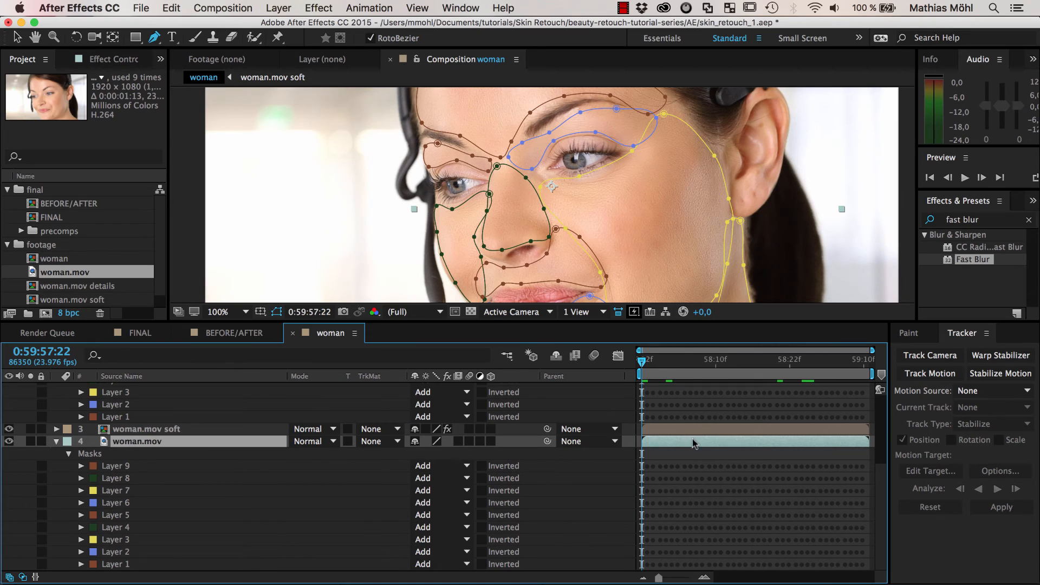
{"action": "key", "text": "Delete"}
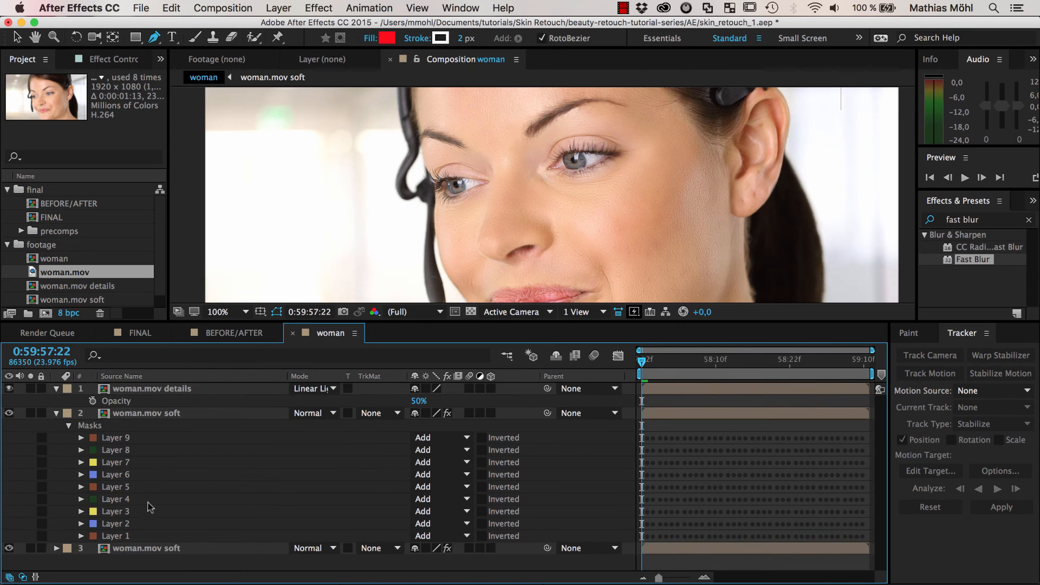
{"action": "left_click", "coordinate": [56, 412]}
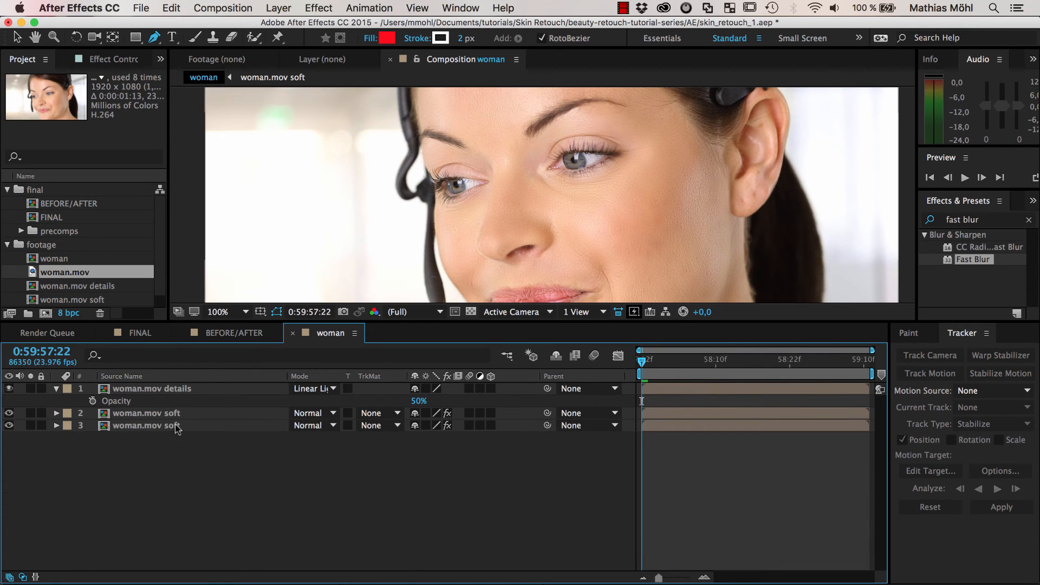
Select the upper woman.mov soft layer and examine its masks over the face in an enlarged composition view
{"action": "left_click", "coordinate": [149, 427]}
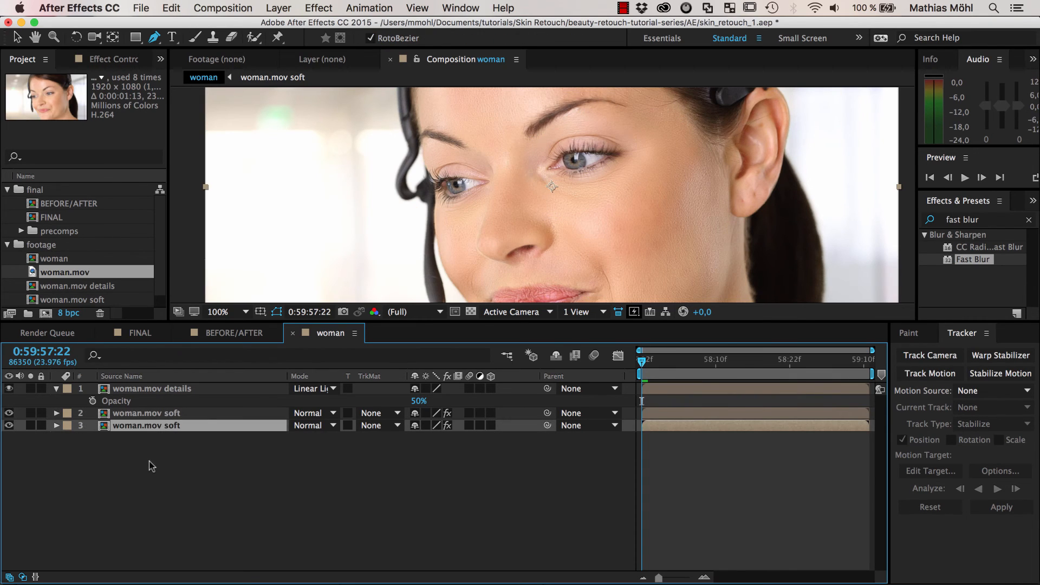
{"action": "left_click", "coordinate": [146, 443]}
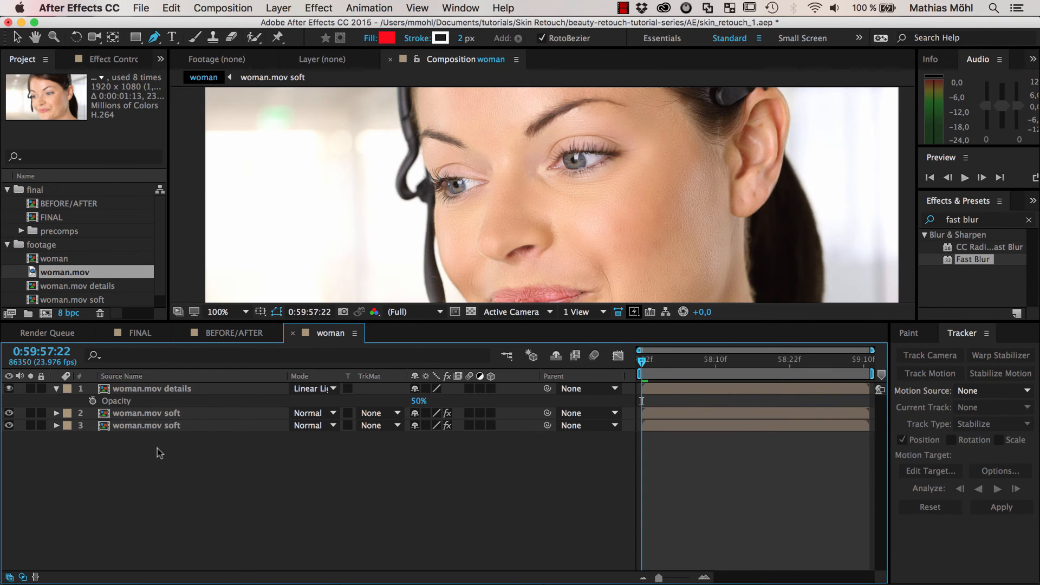
{"action": "left_click", "coordinate": [163, 412]}
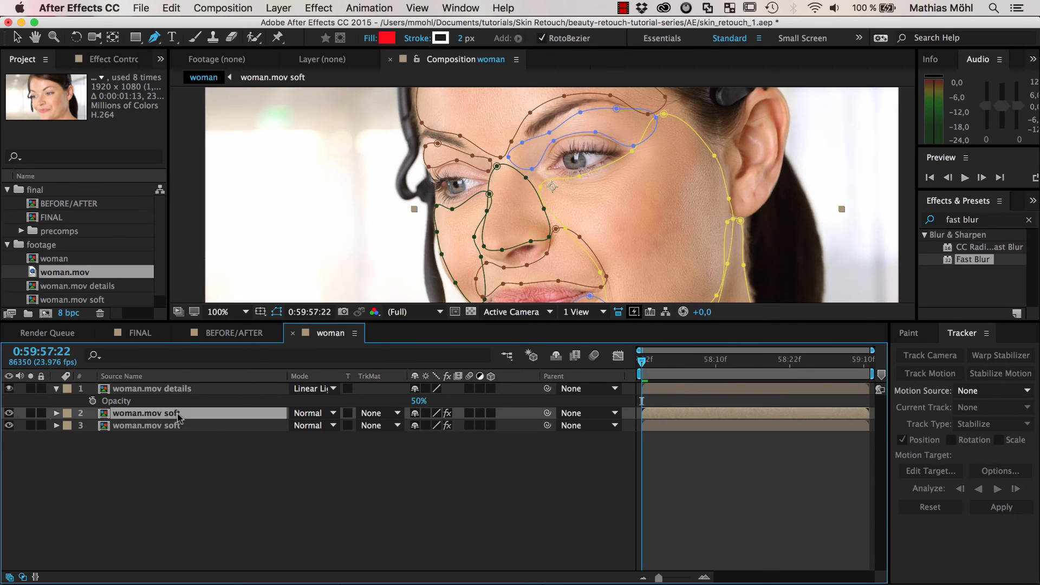
{"action": "left_click_drag", "start_coordinate": [439, 321], "coordinate": [439, 438]}
{"action": "left_click_drag", "start_coordinate": [646, 480], "coordinate": [611, 489]}
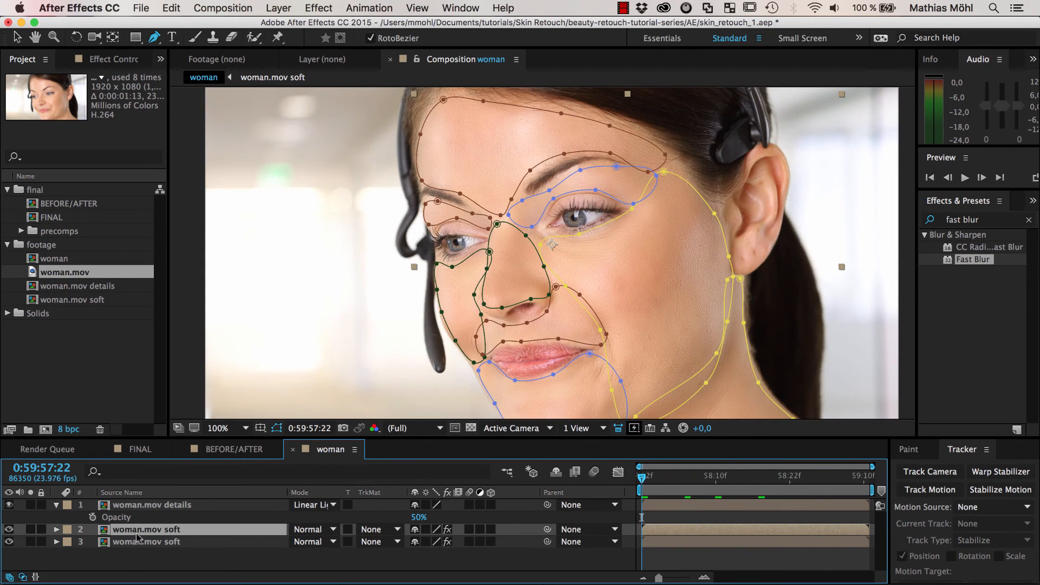
Reveal the Mask Feather properties of the upper woman.mov soft layer, select its nine masks and hide the mask outlines in the composition view
{"action": "key", "text": "f"}
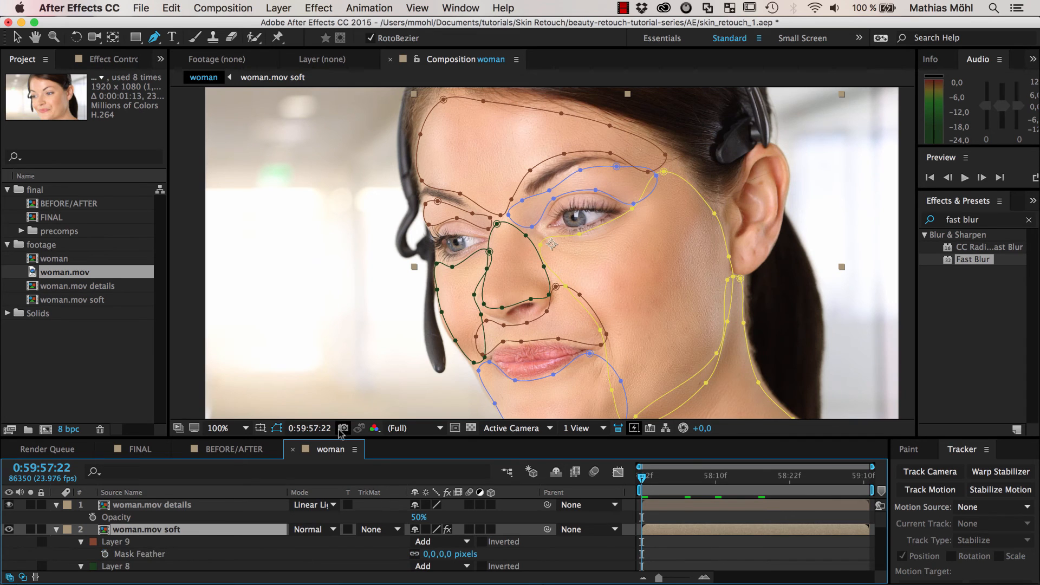
{"action": "left_click_drag", "start_coordinate": [340, 438], "coordinate": [316, 202]}
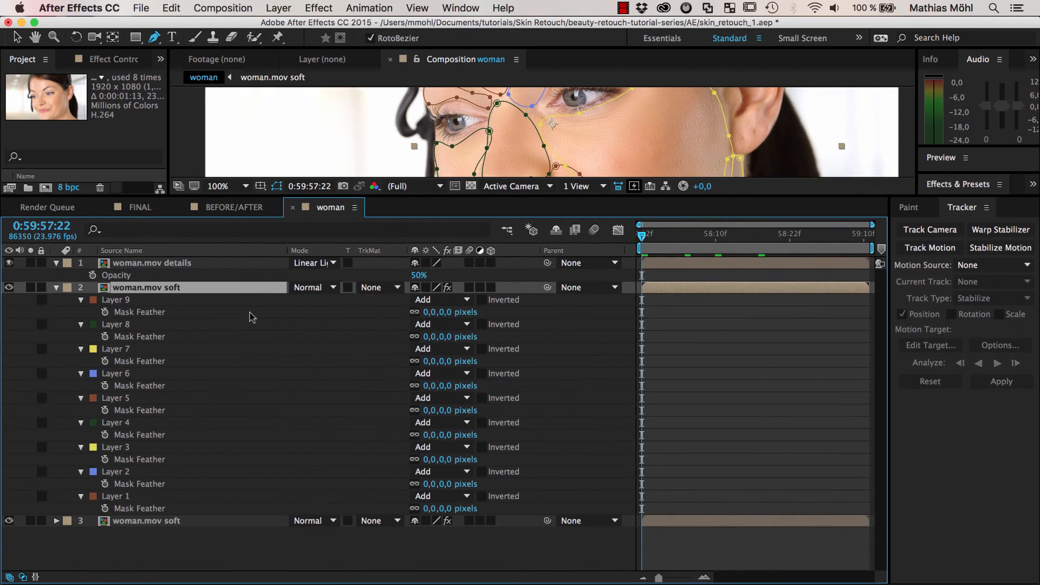
{"action": "left_click", "coordinate": [138, 314]}
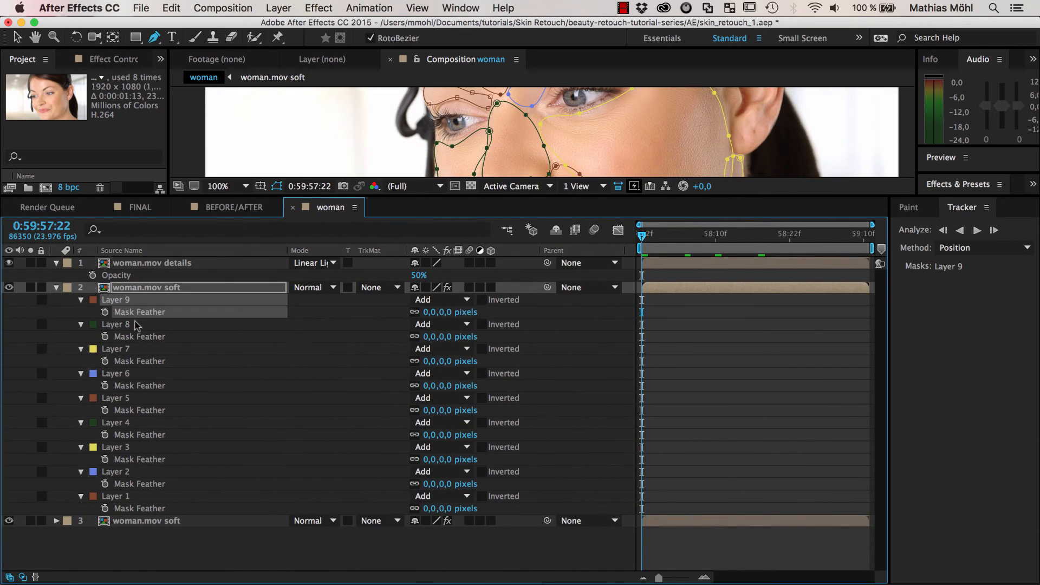
{"action": "left_click", "coordinate": [123, 496], "text": "shift"}
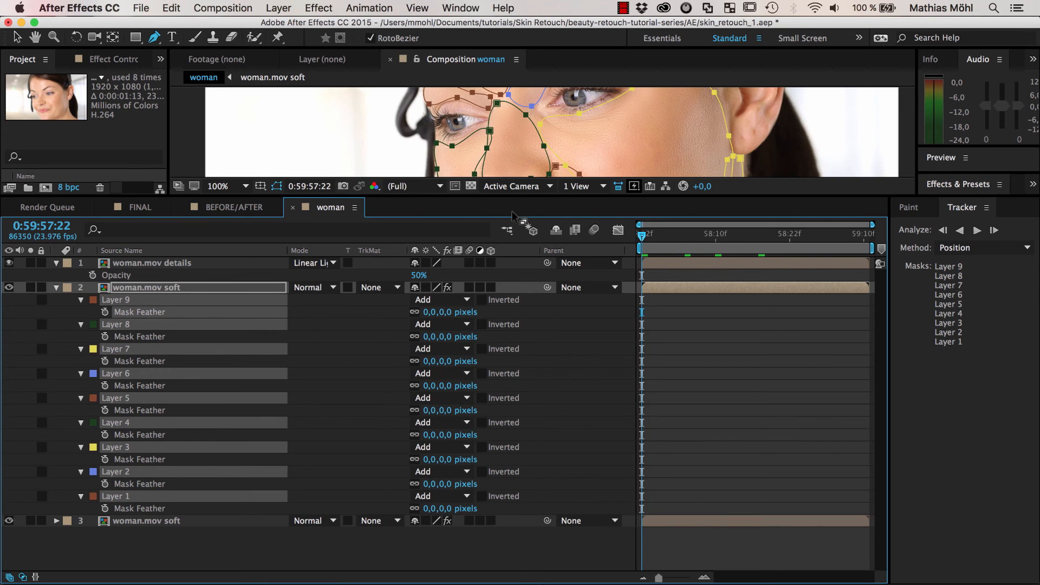
{"action": "left_click_drag", "start_coordinate": [509, 196], "coordinate": [511, 253]}
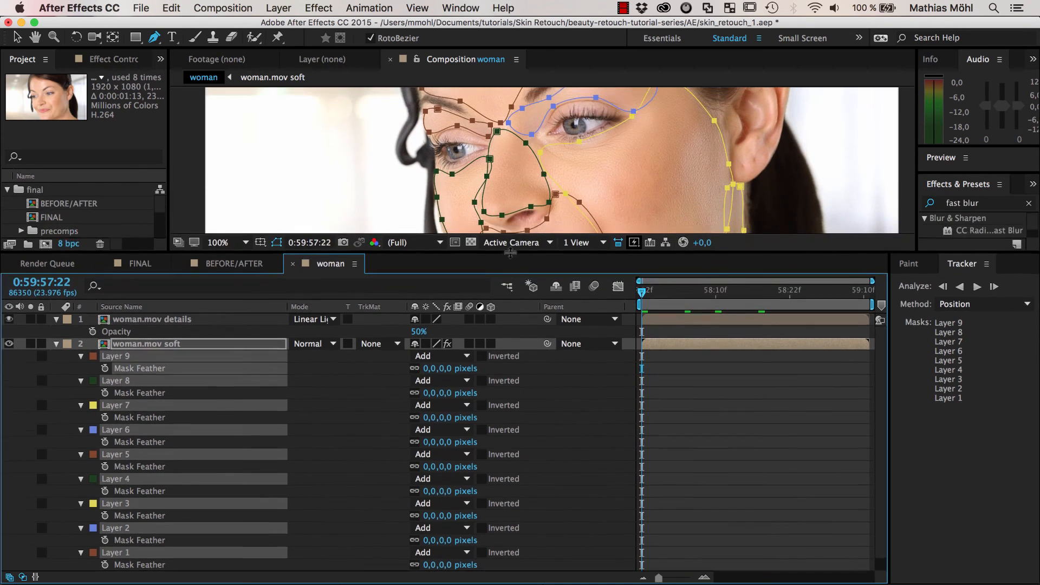
{"action": "left_click", "coordinate": [277, 243]}
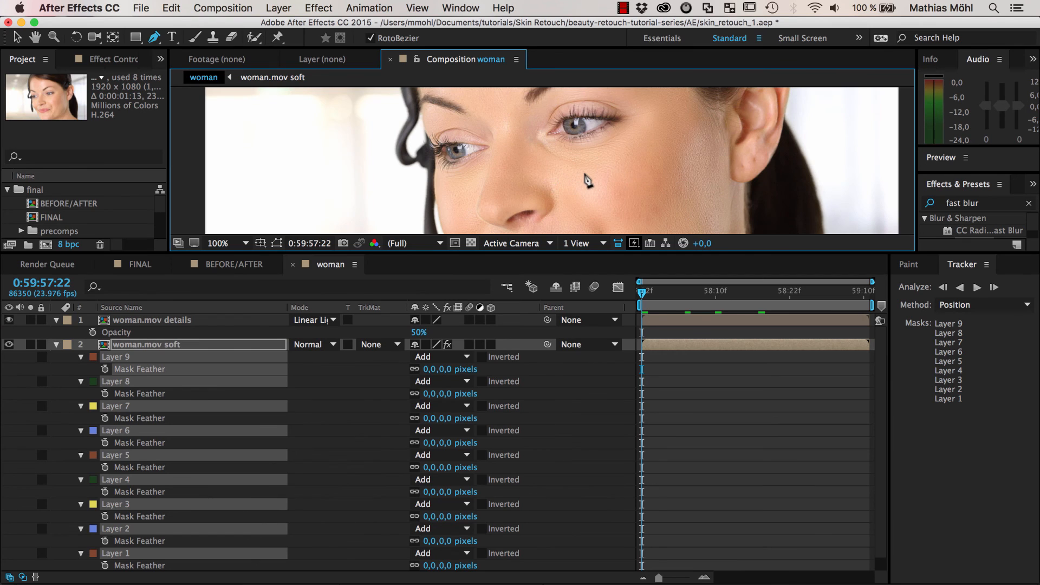
{"action": "left_click", "coordinate": [277, 242]}
{"action": "left_click", "coordinate": [277, 242]}
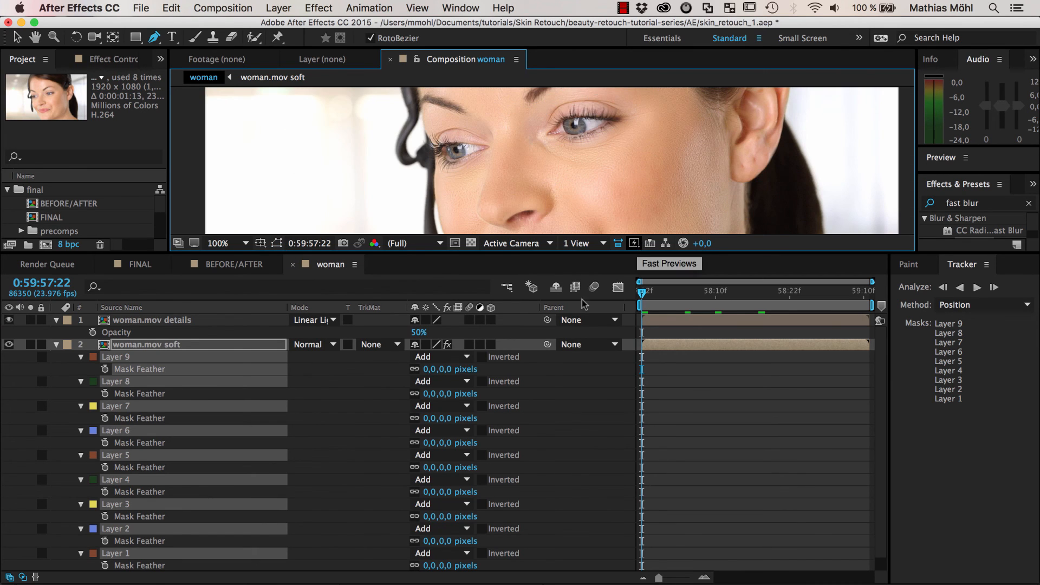
Try a Mask Feather of 134 pixels on all nine masks of the upper woman.mov soft layer, and reduce it to 20 pixels
{"action": "mouse_move", "coordinate": [434, 369]}
{"action": "left_mouse_down"}
{"action": "mouse_move", "coordinate": [463, 369]}
{"action": "mouse_move", "coordinate": [453, 373]}
{"action": "left_mouse_up"}
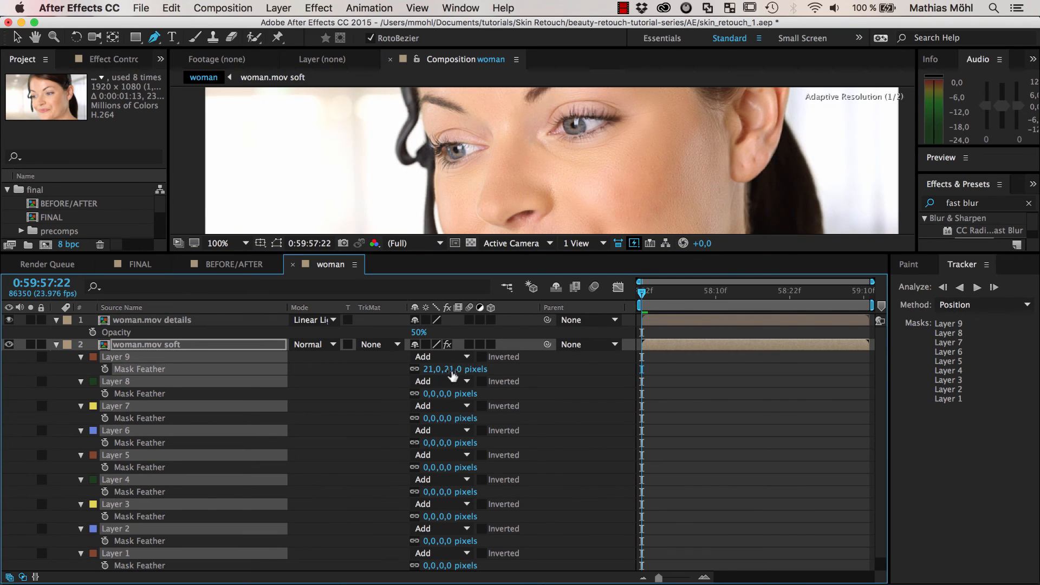
{"action": "key", "text": "super+z"}
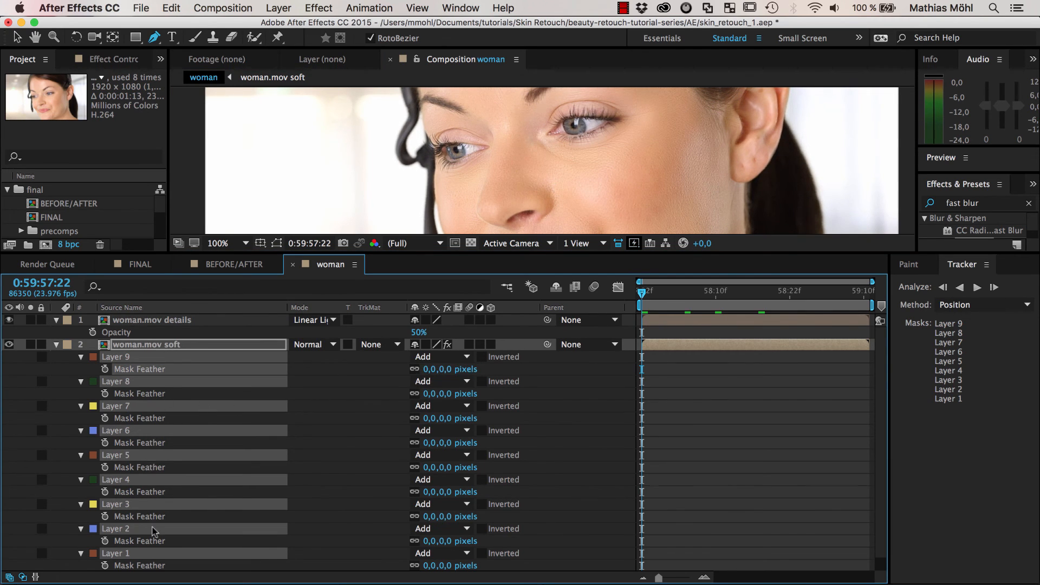
{"action": "mouse_move", "coordinate": [81, 351]}
{"action": "left_mouse_down"}
{"action": "mouse_move", "coordinate": [174, 495]}
{"action": "mouse_move", "coordinate": [185, 569]}
{"action": "left_mouse_up"}
{"action": "left_click_drag", "start_coordinate": [436, 369], "coordinate": [523, 365]}
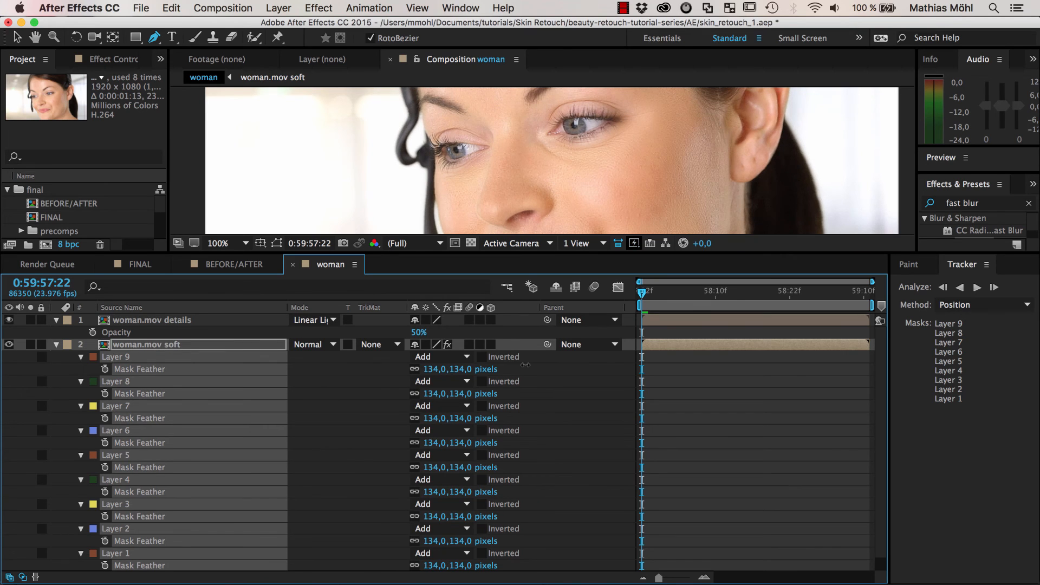
{"action": "key", "text": "h"}
{"action": "left_click_drag", "start_coordinate": [462, 212], "coordinate": [415, 69]}
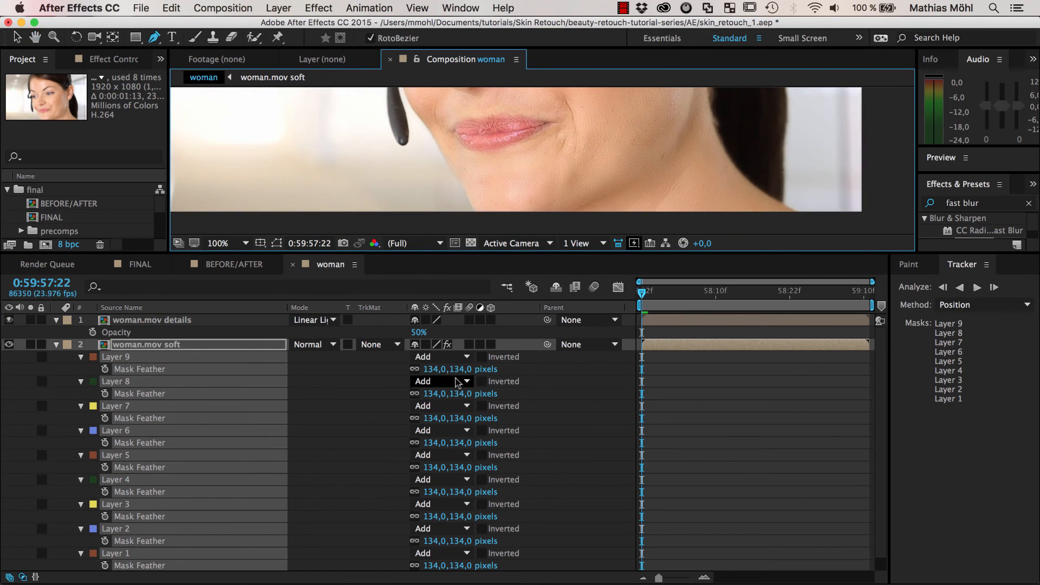
{"action": "left_click_drag", "start_coordinate": [458, 369], "coordinate": [389, 381]}
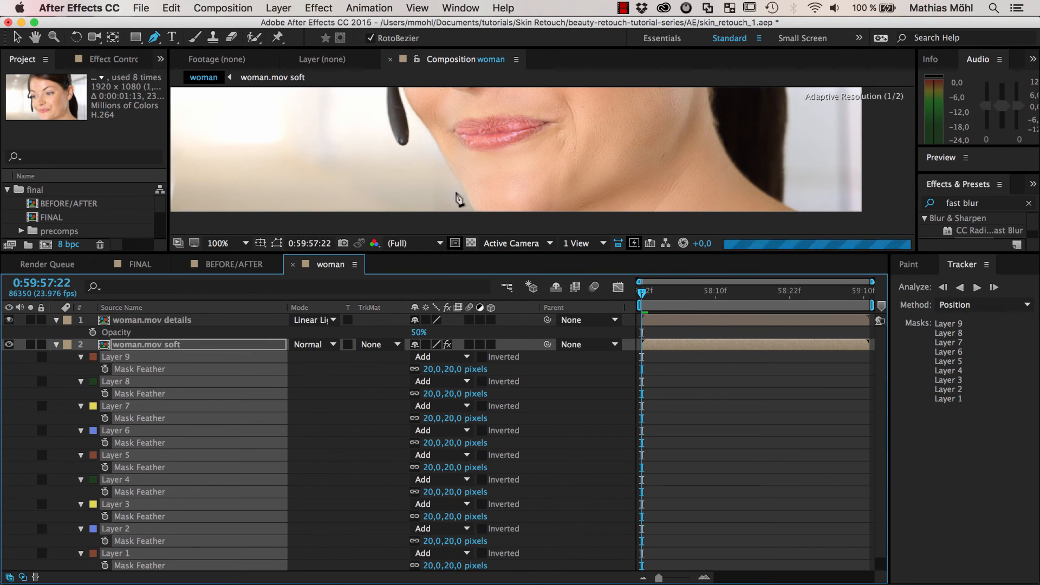
Set the Fast Blur Blurriness of the upper woman.mov soft layer to 33
{"action": "key", "text": "space"}
{"action": "left_click_drag", "start_coordinate": [526, 174], "coordinate": [517, 155]}
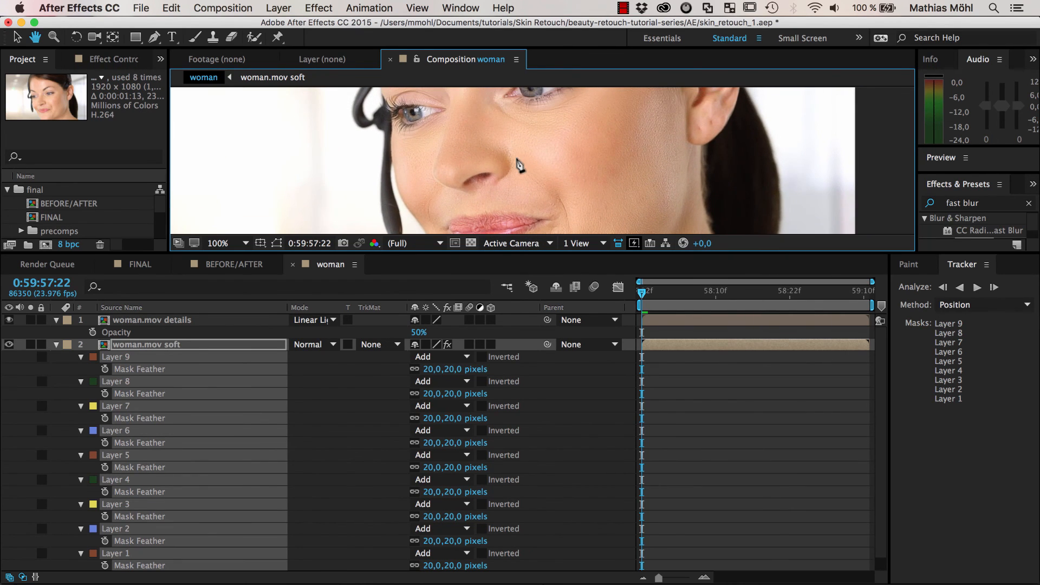
{"action": "key", "text": "g"}
{"action": "left_click", "coordinate": [150, 344]}
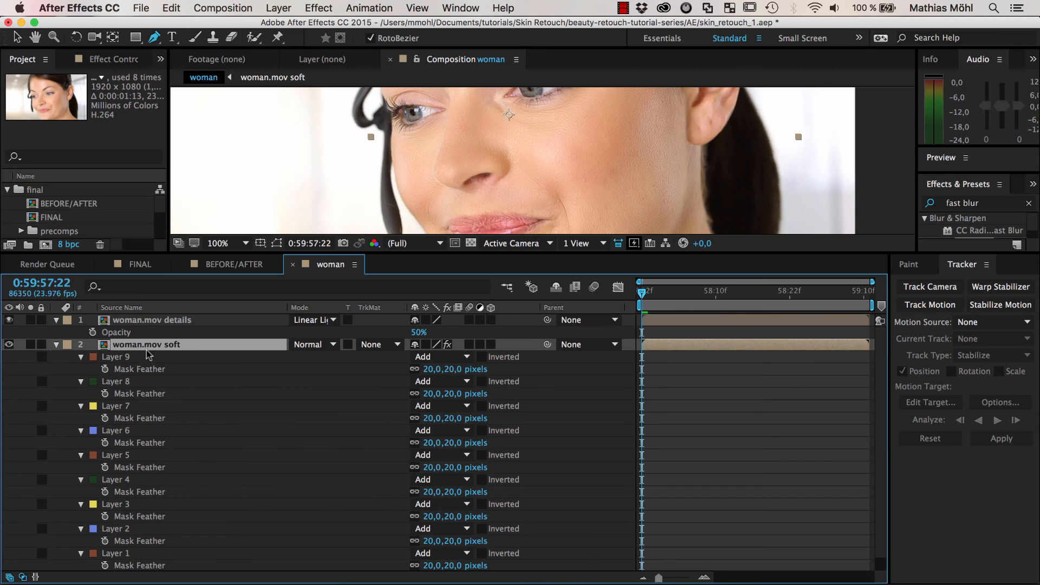
{"action": "key", "text": "e"}
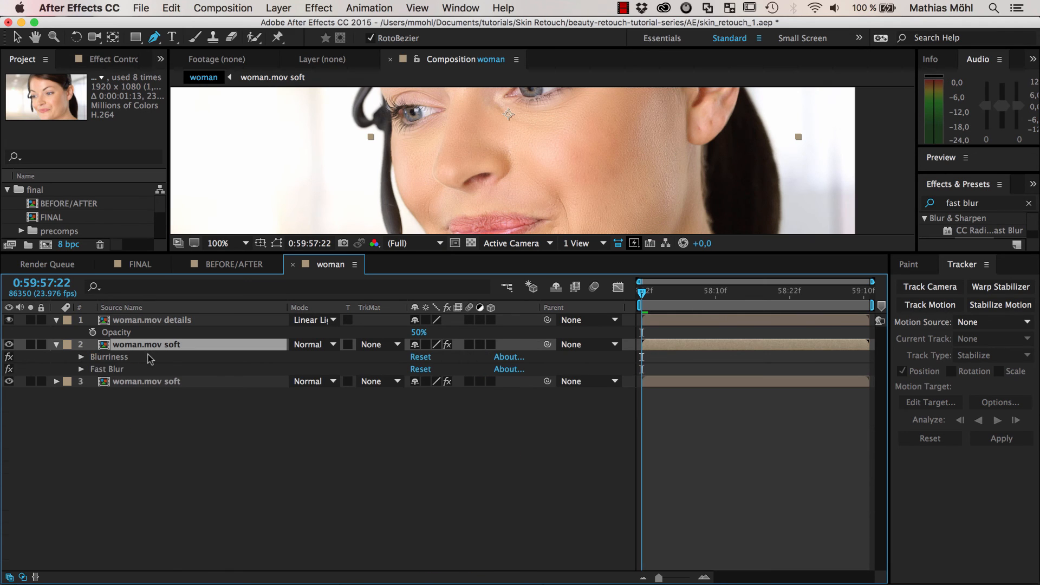
{"action": "left_click", "coordinate": [82, 369]}
{"action": "left_click_drag", "start_coordinate": [419, 383], "coordinate": [434, 384]}
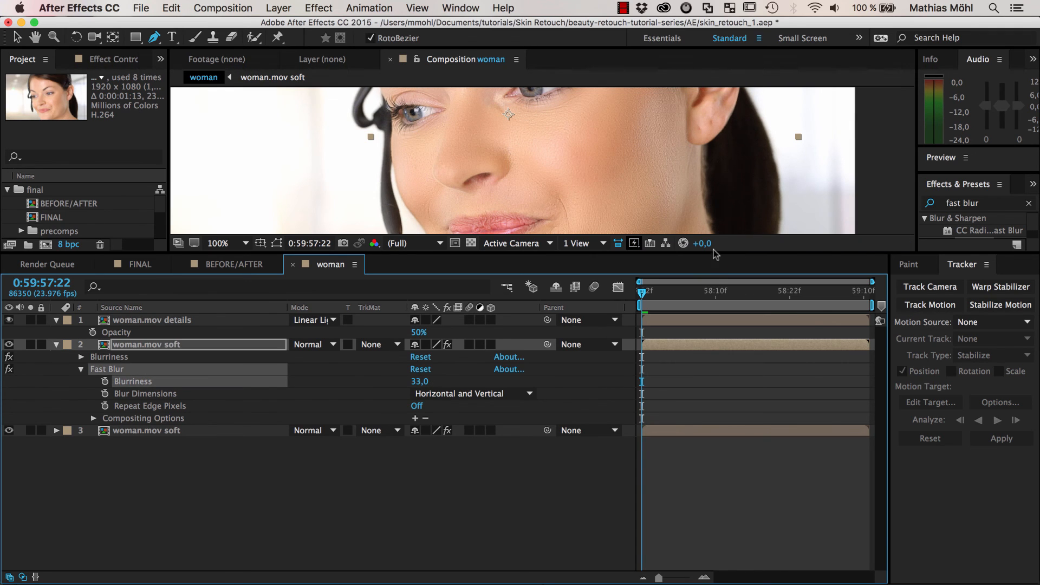
Enlarge the composition view and preview the woman composition from its start, stopping at 0:59:58:11
{"action": "left_click_drag", "start_coordinate": [715, 252], "coordinate": [714, 470]}
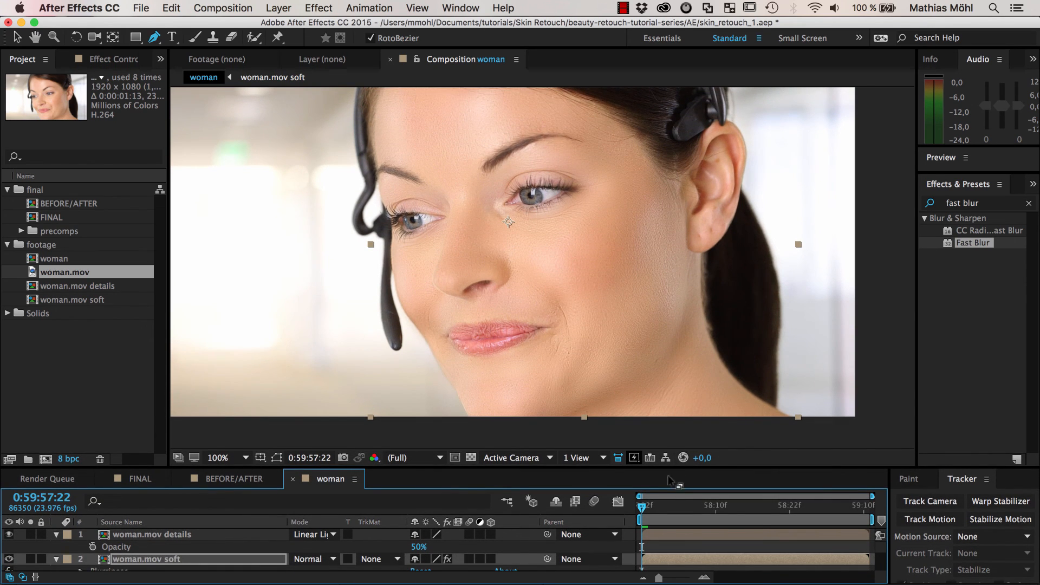
{"action": "left_click", "coordinate": [654, 508]}
{"action": "mouse_move", "coordinate": [656, 511]}
{"action": "left_mouse_down"}
{"action": "mouse_move", "coordinate": [795, 509]}
{"action": "mouse_move", "coordinate": [640, 502]}
{"action": "left_mouse_up"}
{"action": "key", "text": "space"}
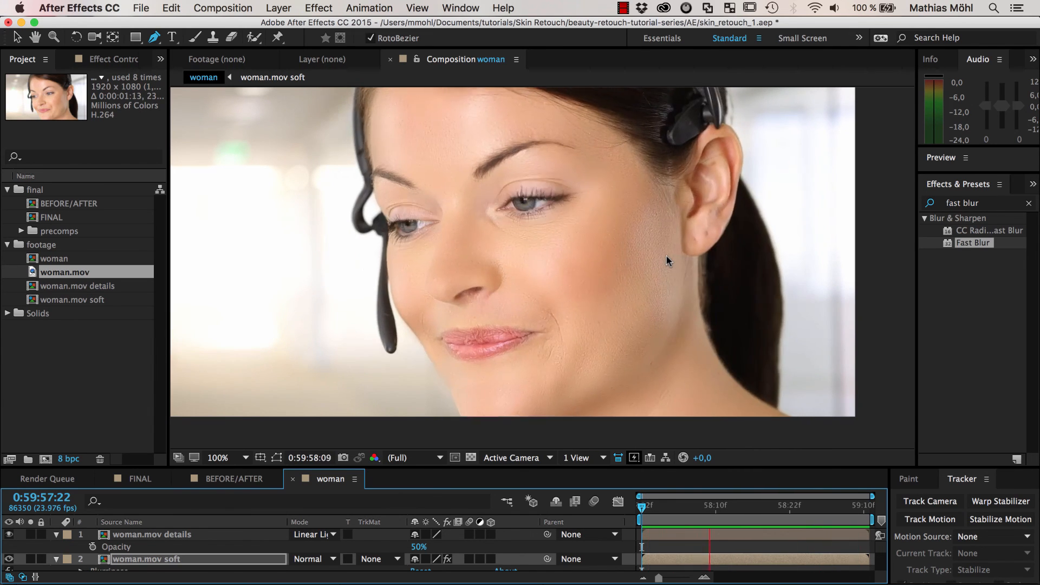
{"action": "key", "text": "space"}
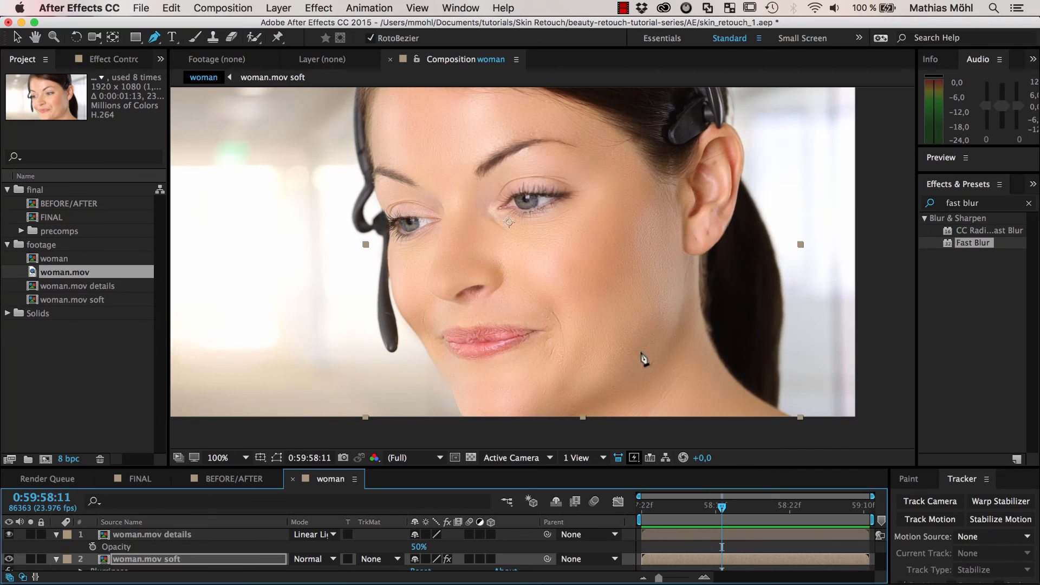
Solo the woman.mov details layer to examine the wrinkles beside the mouth up close, and end the solo view
{"action": "scroll", "coordinate": [545, 366], "scroll_direction": "up", "scroll_amount": 1}
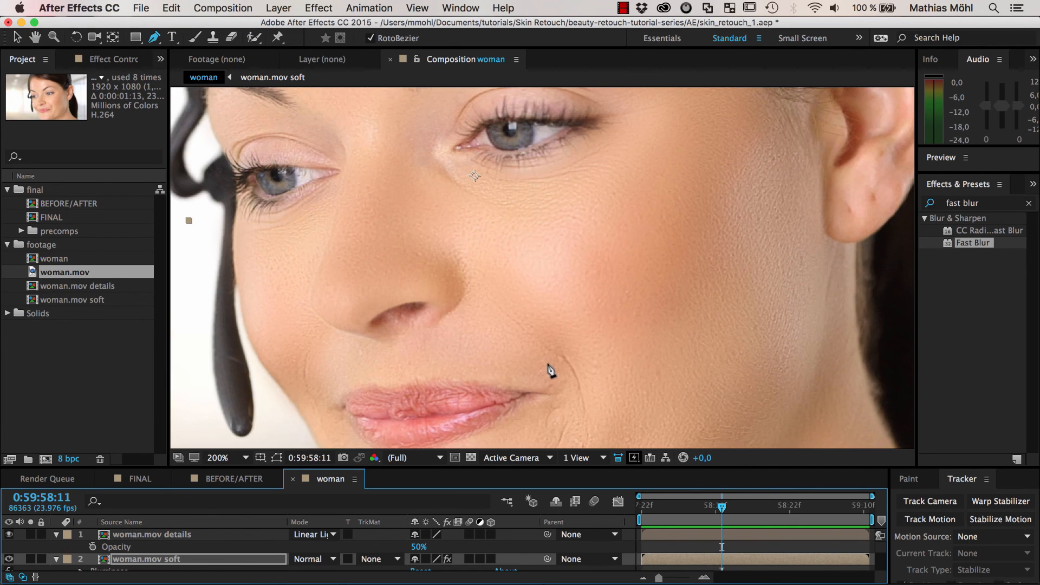
{"action": "scroll", "coordinate": [575, 347], "scroll_direction": "up", "scroll_amount": 1}
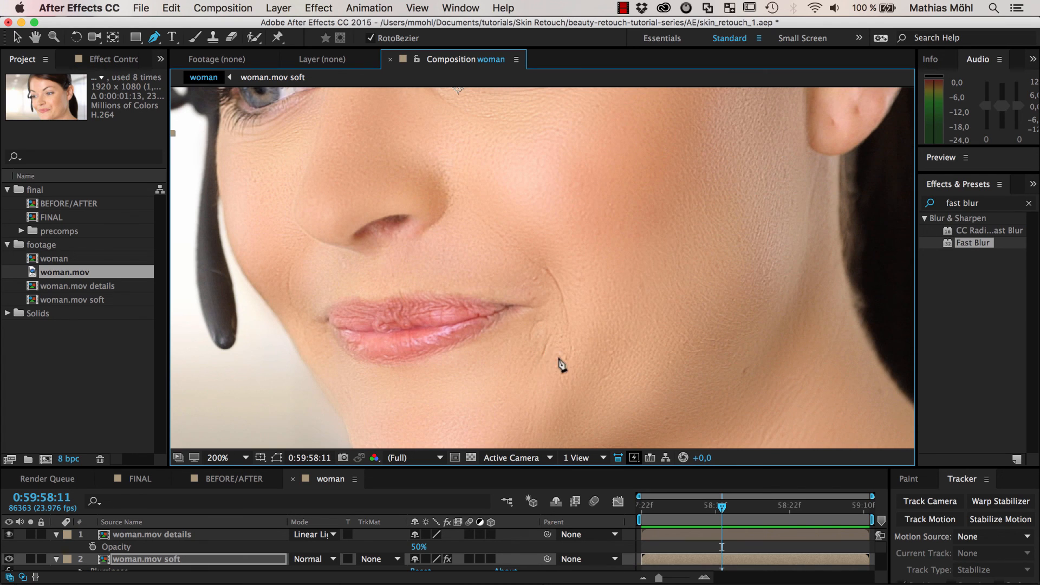
{"action": "left_click", "coordinate": [148, 560]}
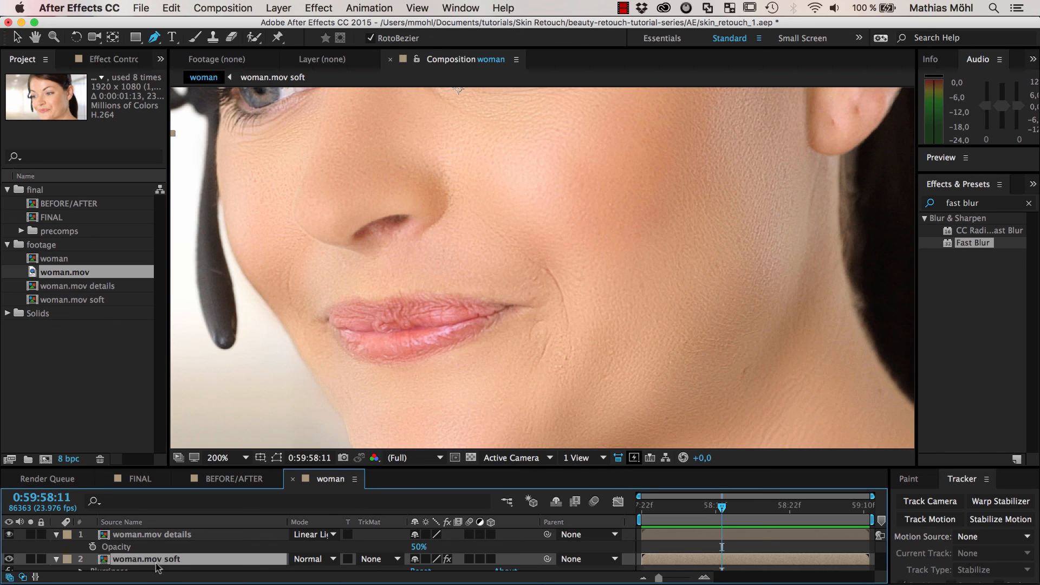
{"action": "left_click", "coordinate": [31, 535]}
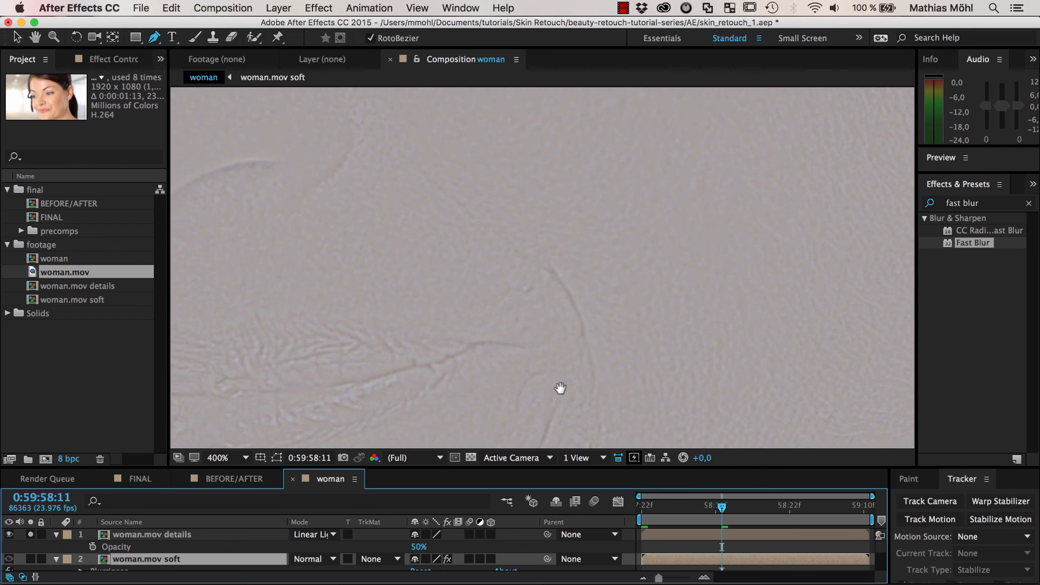
{"action": "scroll", "coordinate": [540, 251], "scroll_direction": "up", "scroll_amount": 2}
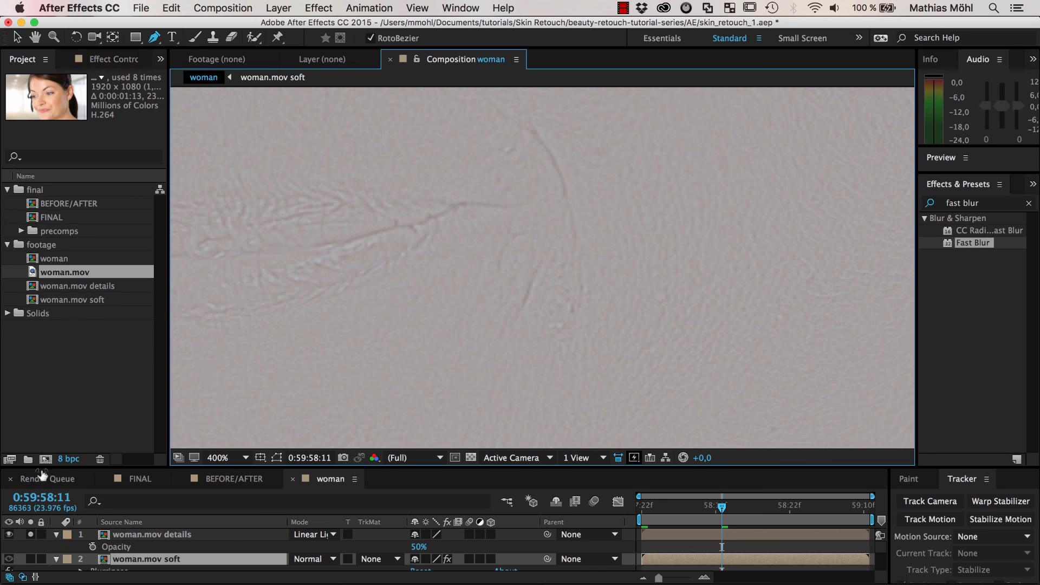
{"action": "left_click", "coordinate": [31, 535]}
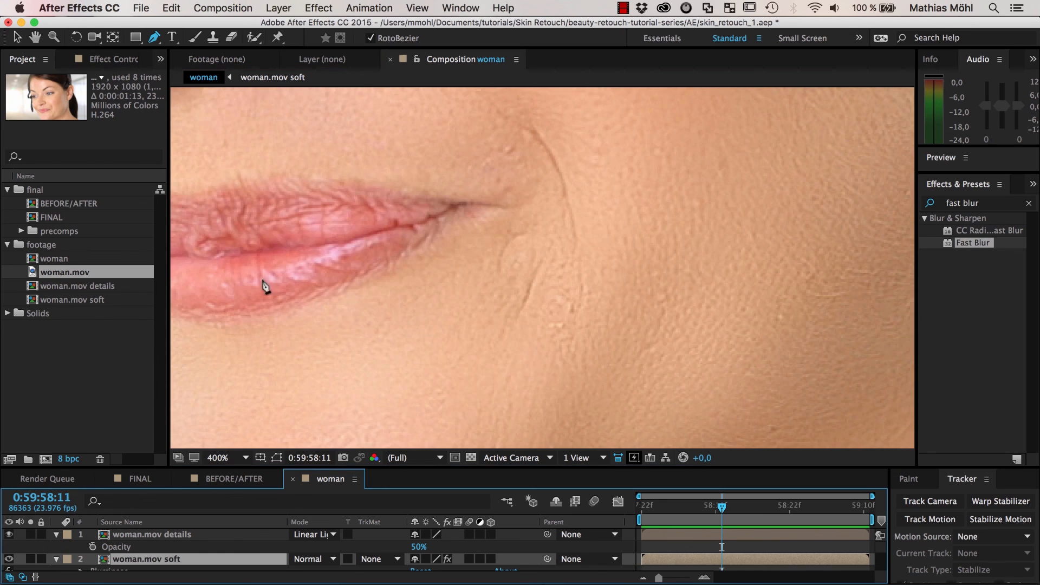
Examine the skin texture on the cheek next to the ear at 200% and return to 100% magnification
{"action": "key", "text": "slash"}
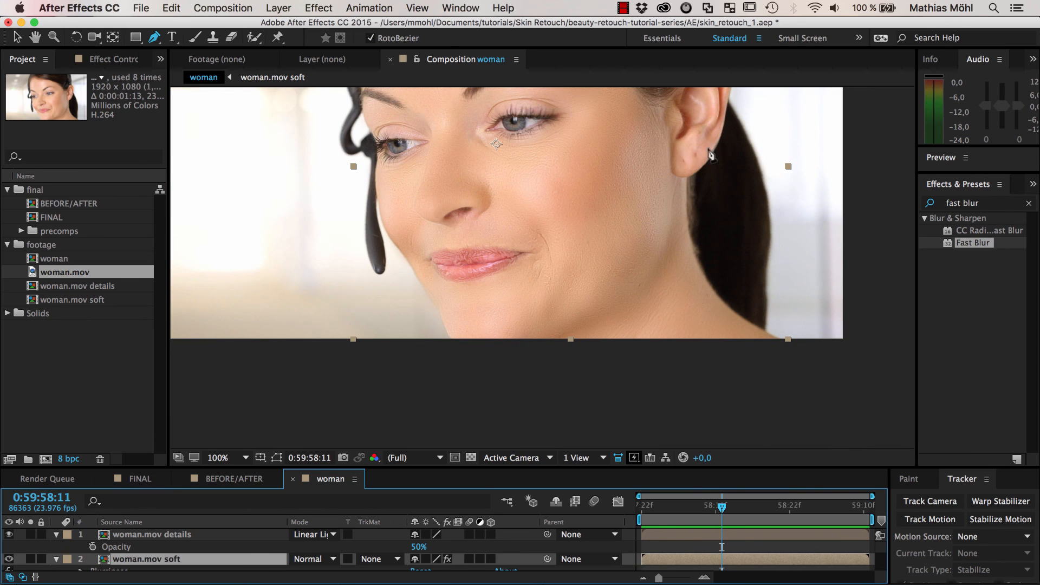
{"action": "key", "text": "period"}
{"action": "left_click_drag", "start_coordinate": [741, 117], "coordinate": [549, 306]}
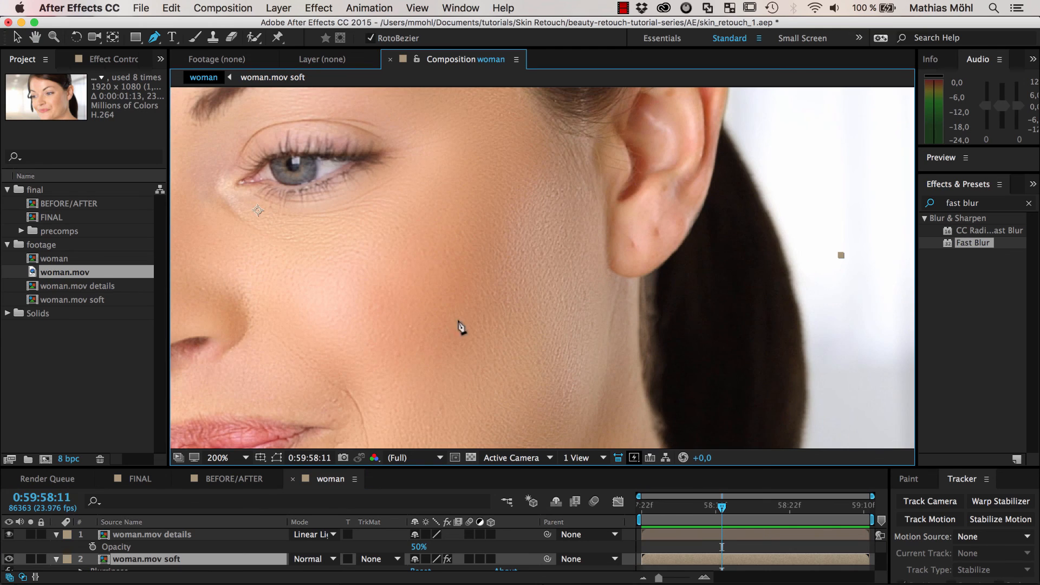
{"action": "key", "text": "comma"}
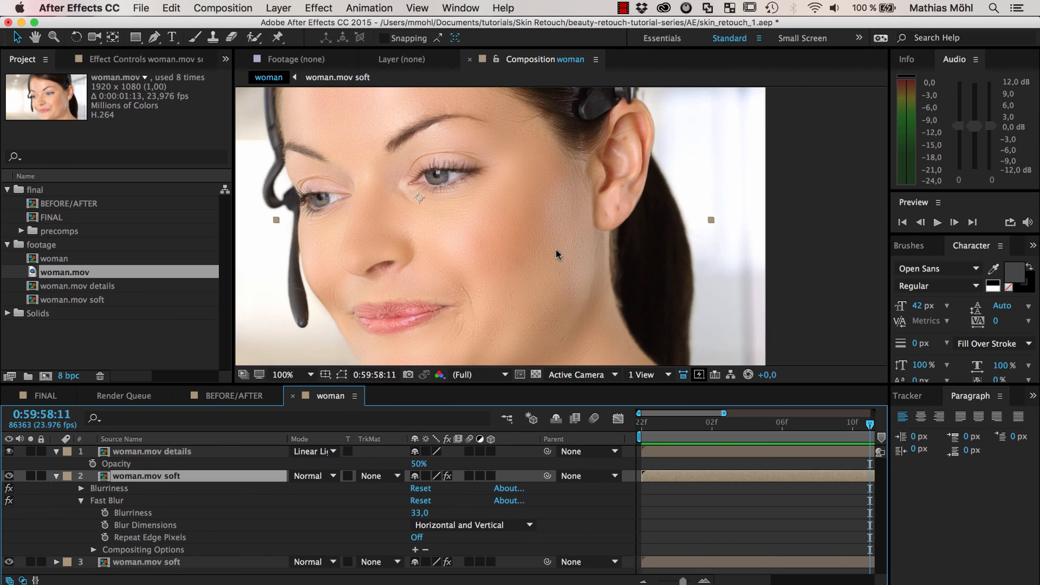
Select the woman.mov details layer in the woman composition
{"action": "left_click", "coordinate": [172, 453]}
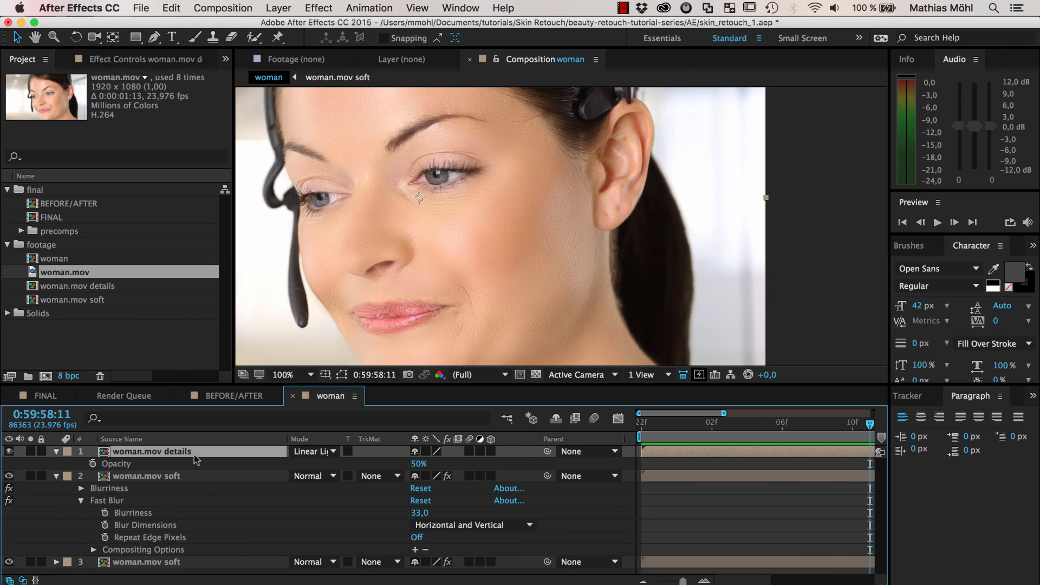